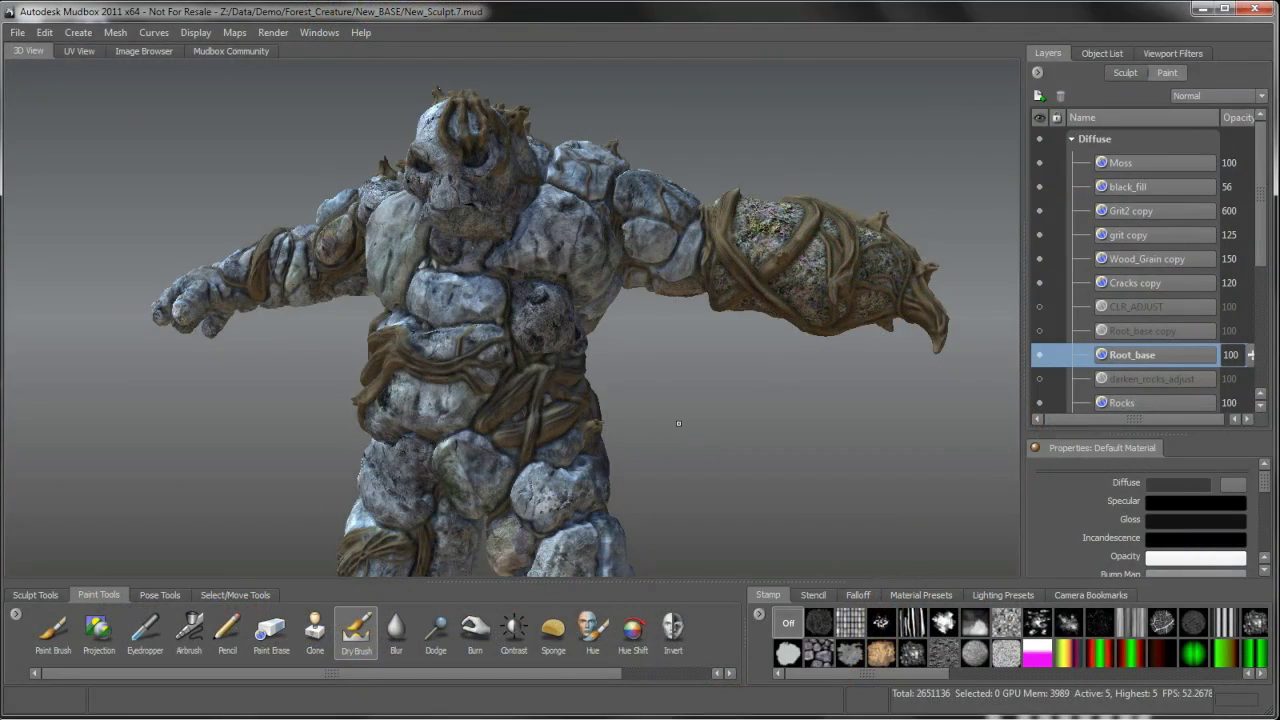
- Examine the painted rock creature's torso, arms, back and legs from several angles, ending at the root-covered foot
{"action": "left_click_drag", "start_coordinate": [653, 444], "coordinate": [718, 455], "text": "alt"}
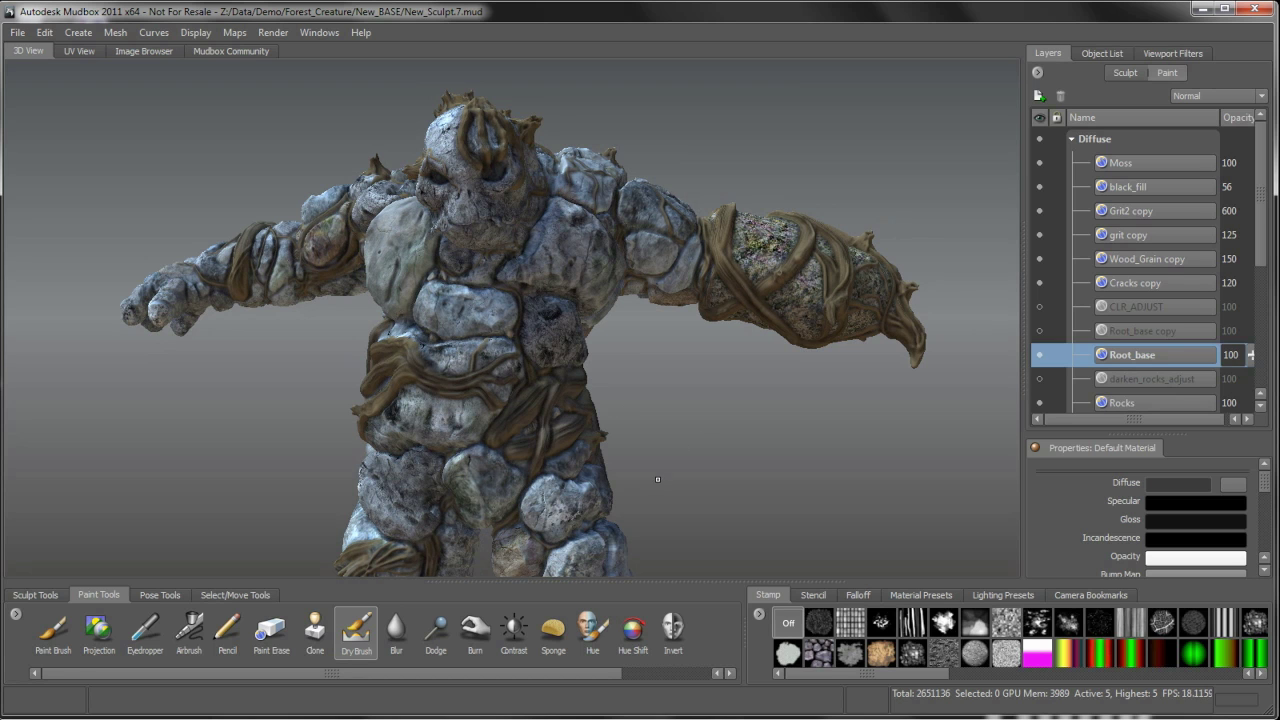
{"action": "left_click_drag", "start_coordinate": [658, 454], "coordinate": [653, 427], "text": "alt"}
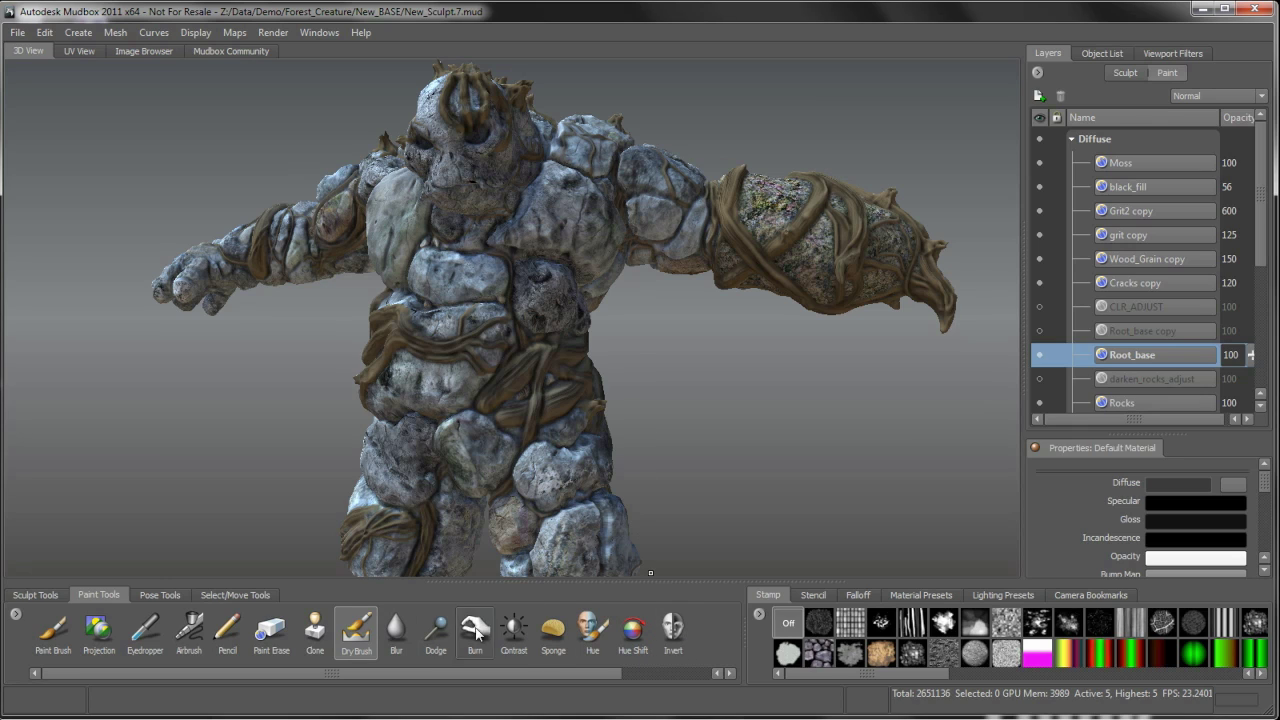
{"action": "left_click_drag", "start_coordinate": [647, 433], "coordinate": [662, 306], "text": "alt"}
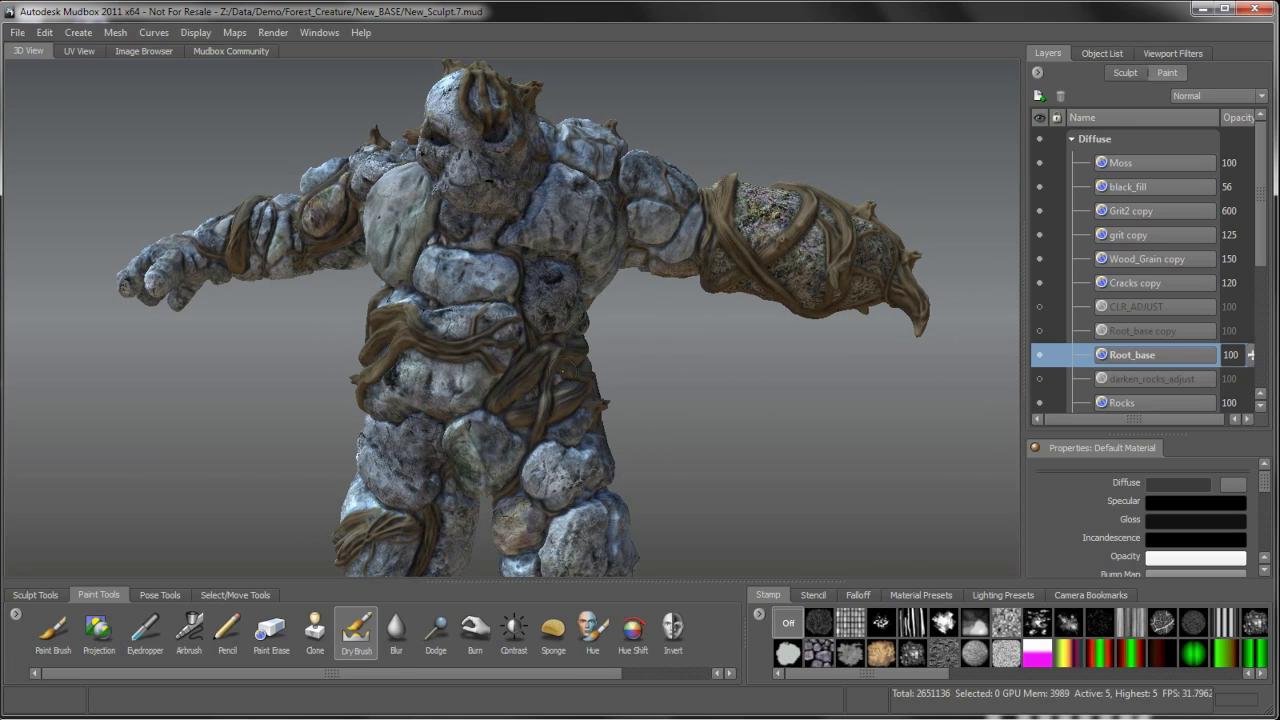
{"action": "middle_click_drag", "start_coordinate": [660, 468], "coordinate": [683, 332], "text": "alt"}
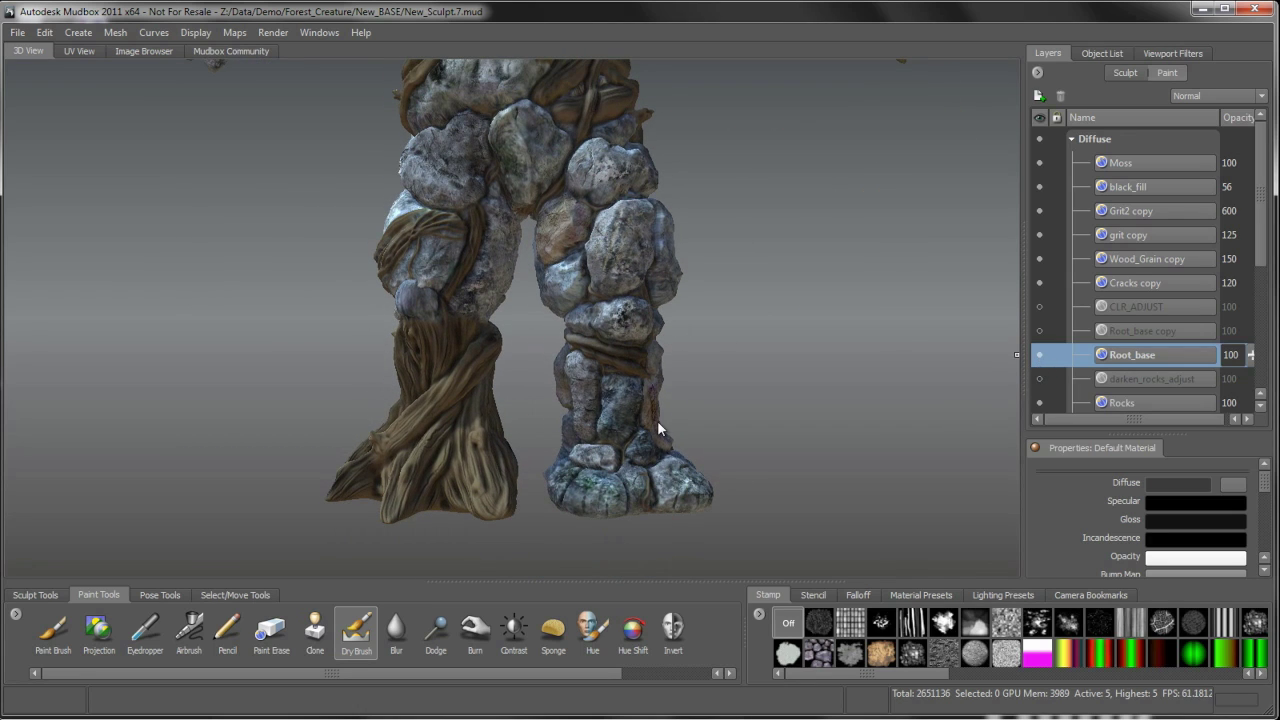
{"action": "right_click_drag", "start_coordinate": [720, 394], "coordinate": [732, 212], "text": "alt"}
{"action": "middle_click_drag", "start_coordinate": [732, 212], "coordinate": [726, 362], "text": "alt"}
{"action": "left_click_drag", "start_coordinate": [726, 362], "coordinate": [746, 380], "text": "alt"}
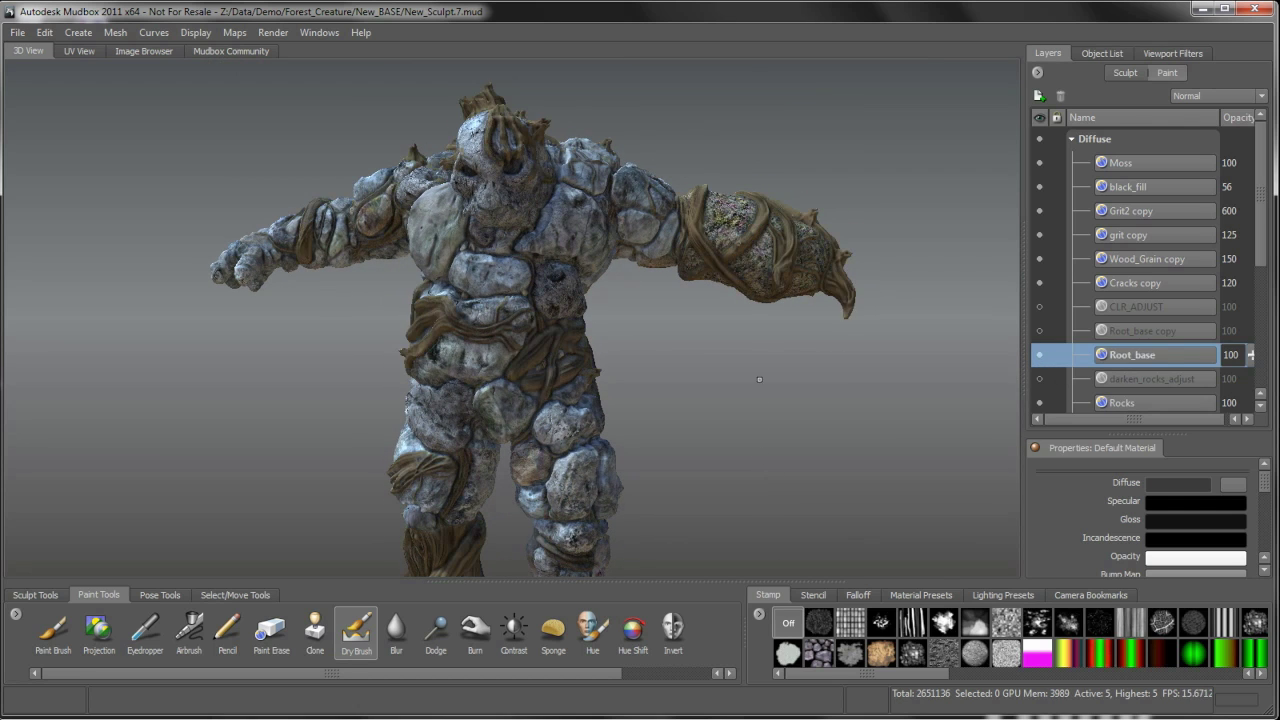
{"action": "right_click_drag", "start_coordinate": [757, 374], "coordinate": [757, 396], "text": "alt"}
{"action": "left_click_drag", "start_coordinate": [756, 396], "coordinate": [930, 416], "text": "alt"}
{"action": "middle_click_drag", "start_coordinate": [502, 352], "coordinate": [490, 535], "text": "alt"}
{"action": "left_click_drag", "start_coordinate": [490, 535], "coordinate": [440, 525], "text": "alt"}
{"action": "right_click_drag", "start_coordinate": [440, 525], "coordinate": [555, 515], "text": "alt"}
{"action": "middle_click_drag", "start_coordinate": [555, 515], "coordinate": [484, 414], "text": "alt"}
{"action": "left_click_drag", "start_coordinate": [485, 414], "coordinate": [455, 436], "text": "alt"}
{"action": "right_click_drag", "start_coordinate": [455, 436], "coordinate": [481, 411], "text": "alt"}
{"action": "left_click_drag", "start_coordinate": [481, 409], "coordinate": [804, 282], "text": "alt"}
{"action": "right_click_drag", "start_coordinate": [655, 358], "coordinate": [660, 415], "text": "alt"}
{"action": "middle_click_drag", "start_coordinate": [660, 415], "coordinate": [742, 352], "text": "alt"}
{"action": "left_click_drag", "start_coordinate": [742, 352], "coordinate": [715, 360], "text": "alt"}
{"action": "right_click_drag", "start_coordinate": [715, 360], "coordinate": [687, 400], "text": "alt"}
{"action": "left_click_drag", "start_coordinate": [687, 400], "coordinate": [470, 518], "text": "alt"}
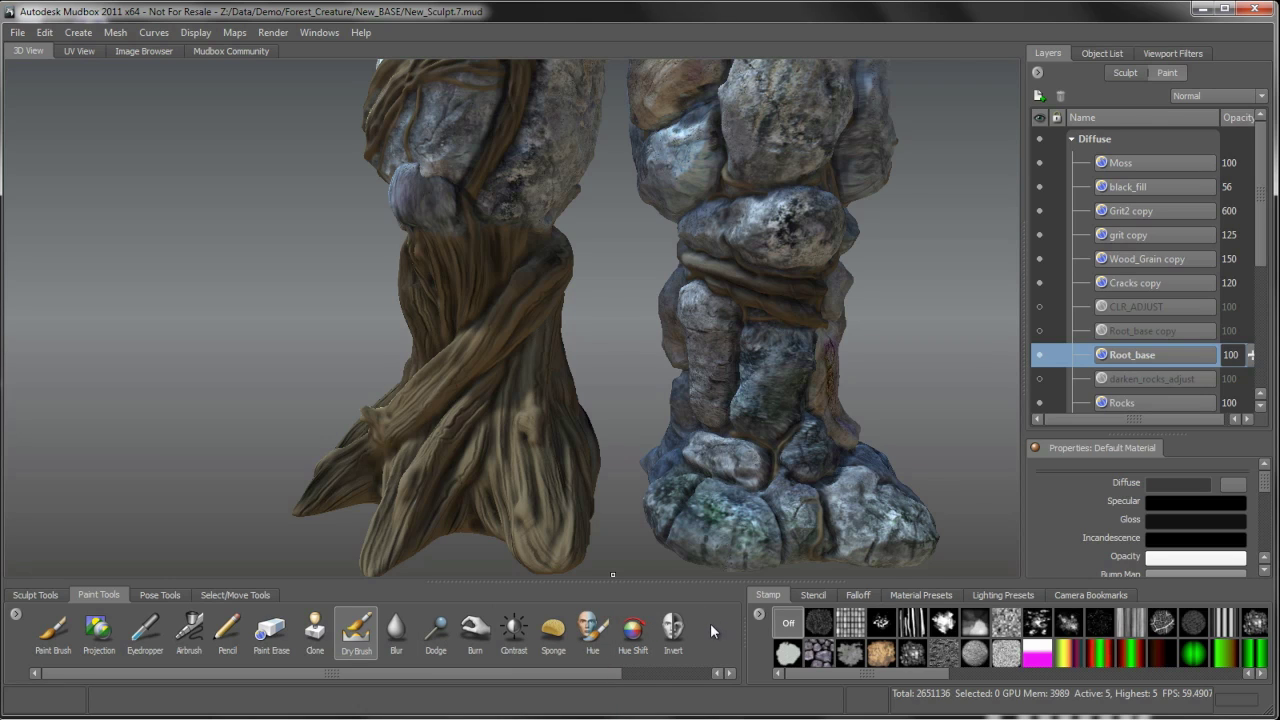
- Choose the Sponge brush, enlarge it, apply a gentler falloff curve and stroke over the wooden foot with an amount of 1
{"action": "left_click", "coordinate": [555, 645]}
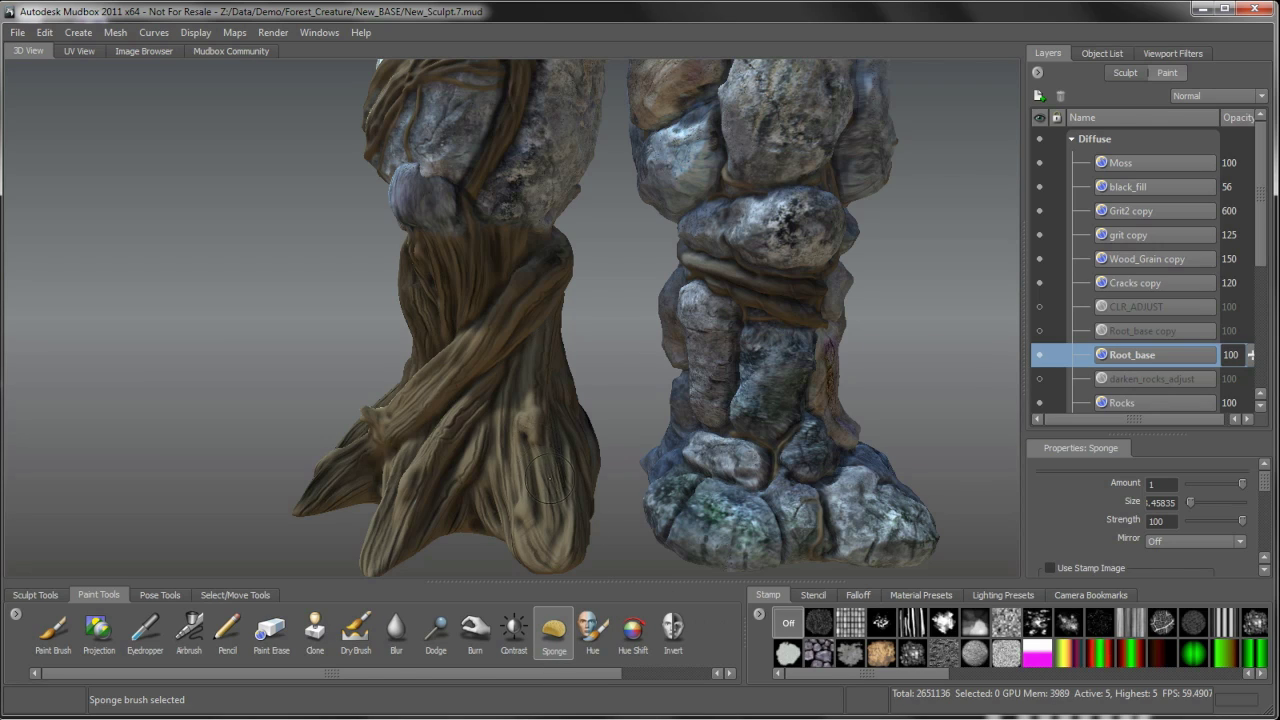
{"action": "mouse_move", "coordinate": [538, 452]}
{"action": "left_mouse_down", "text": "alt"}
{"action": "mouse_move", "coordinate": [575, 454]}
{"action": "mouse_move", "coordinate": [548, 453]}
{"action": "mouse_move", "coordinate": [542, 438]}
{"action": "left_mouse_up", "text": "alt"}
{"action": "key", "text": "b"}
{"action": "left_click", "coordinate": [855, 595]}
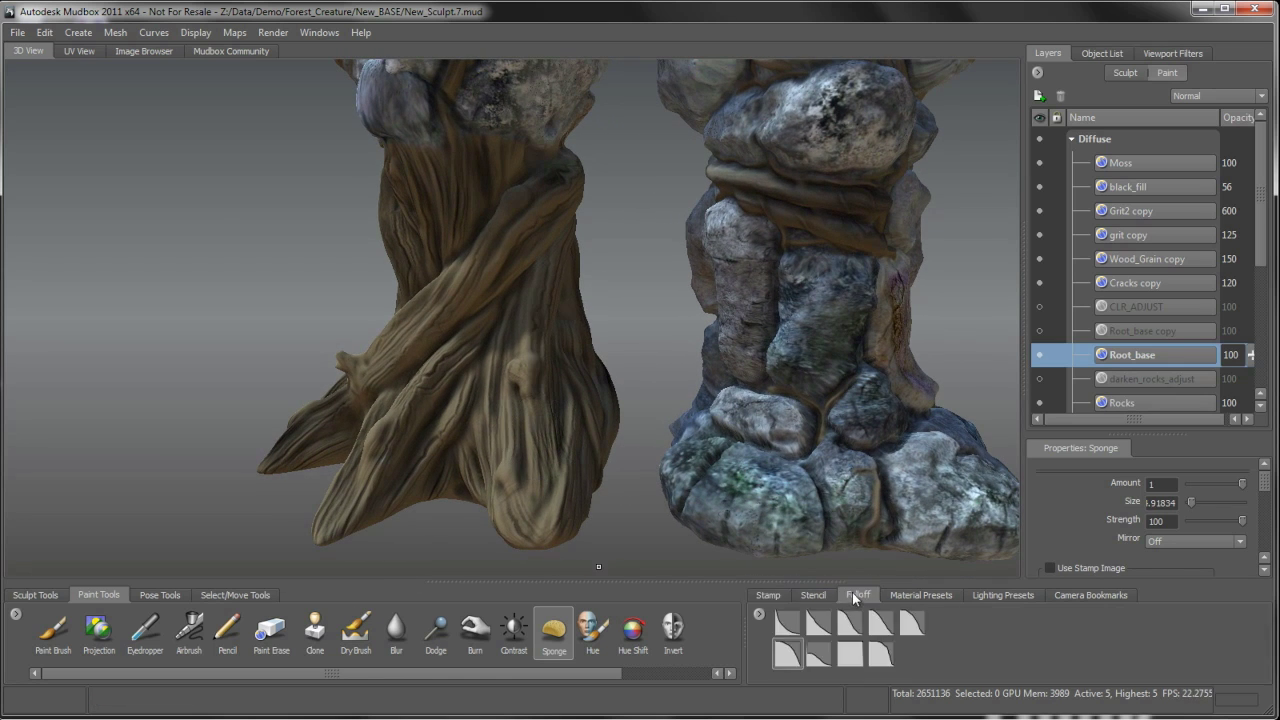
{"action": "left_click", "coordinate": [819, 659]}
{"action": "mouse_move", "coordinate": [562, 467]}
{"action": "left_mouse_down"}
{"action": "mouse_move", "coordinate": [563, 497]}
{"action": "mouse_move", "coordinate": [531, 385]}
{"action": "left_mouse_up"}
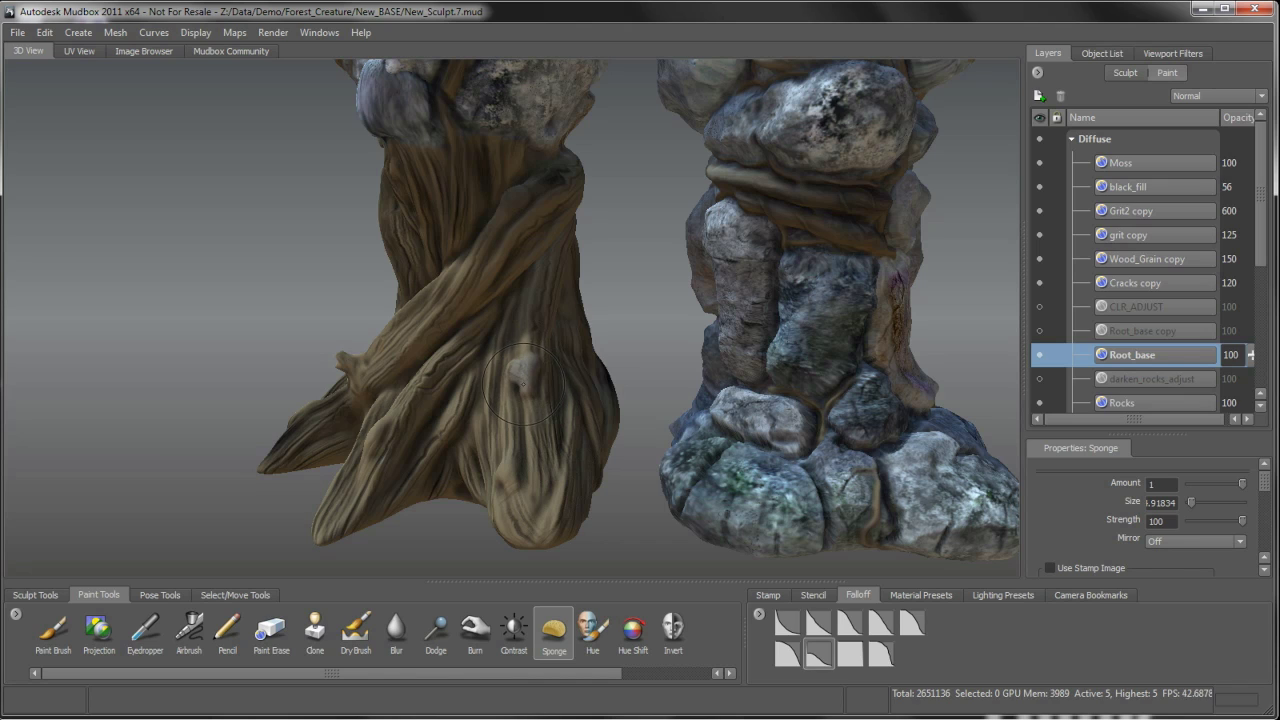
- Set the Sponge amount to -1 and intensify the colour of the wooden foot's toes, crossing roots and side roots
{"action": "left_click", "coordinate": [1163, 486]}
{"action": "type", "text": "-1"}
{"action": "key", "text": "Return"}
{"action": "left_click_drag", "start_coordinate": [436, 384], "coordinate": [492, 379], "text": "alt"}
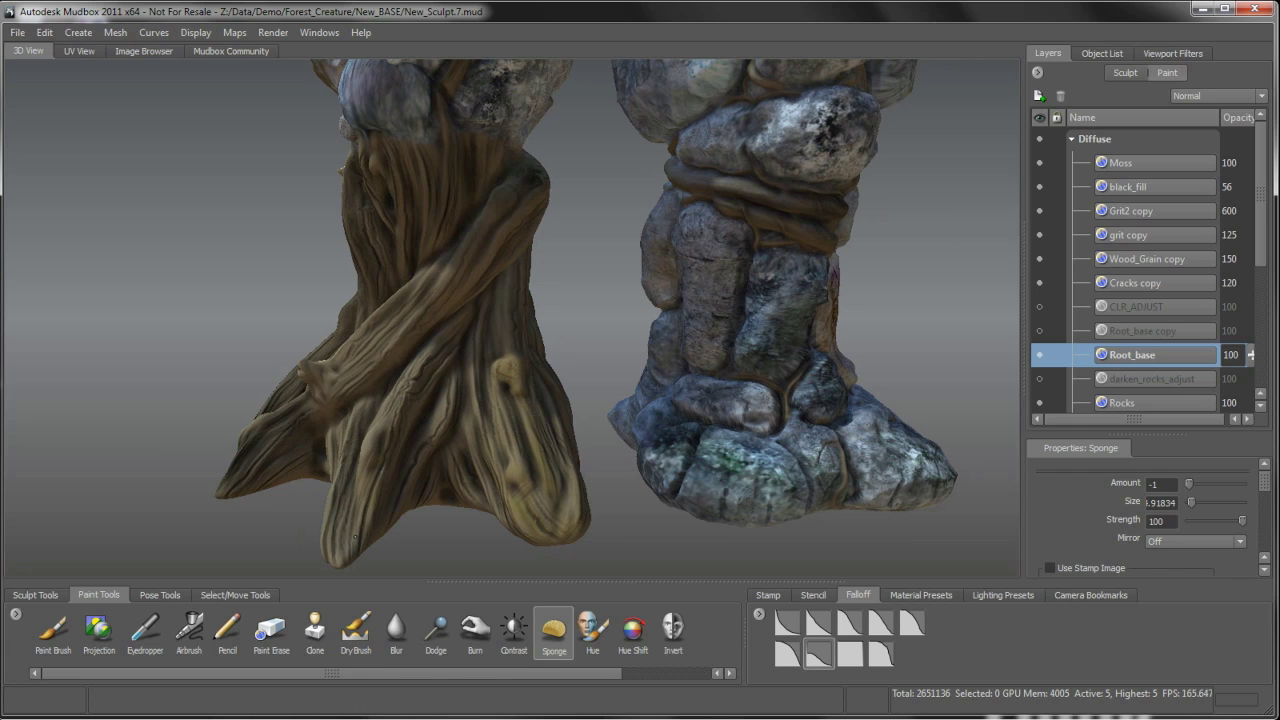
{"action": "left_click_drag", "start_coordinate": [318, 530], "coordinate": [495, 415], "text": "alt"}
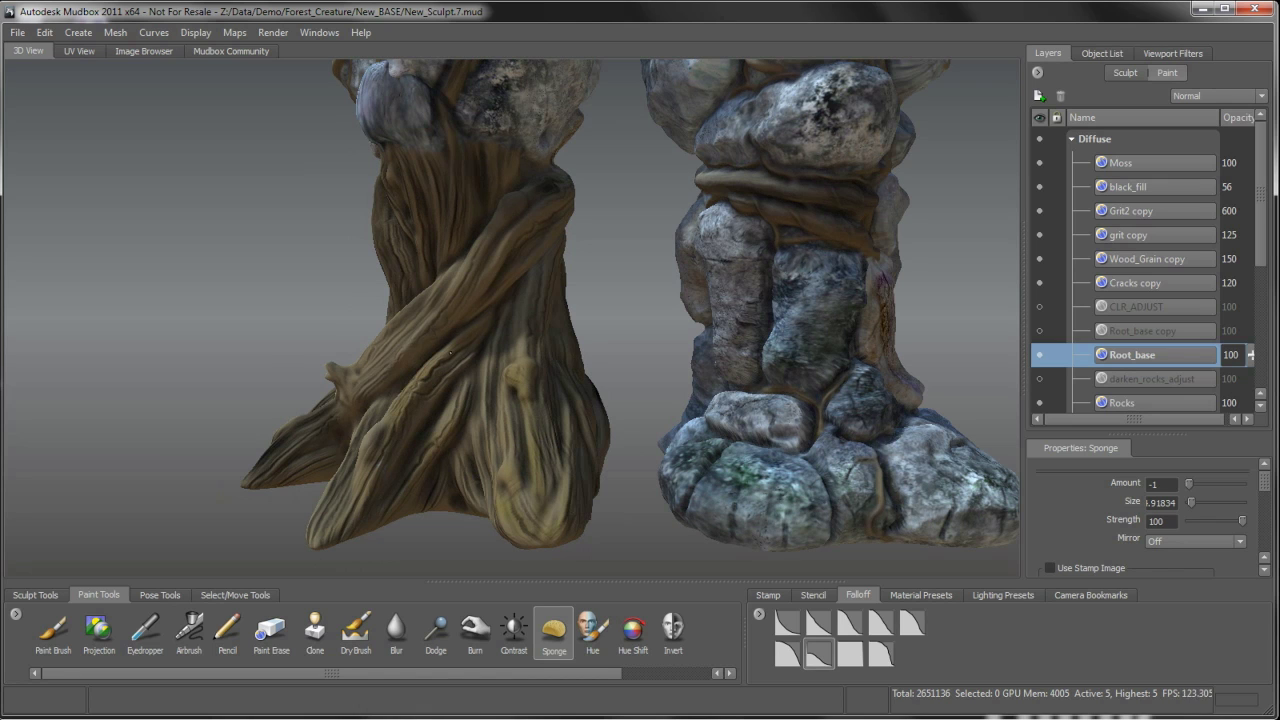
{"action": "mouse_move", "coordinate": [350, 509]}
{"action": "left_mouse_down", "text": "alt"}
{"action": "mouse_move", "coordinate": [369, 438]}
{"action": "mouse_move", "coordinate": [362, 463]}
{"action": "mouse_move", "coordinate": [412, 461]}
{"action": "left_mouse_up", "text": "alt"}
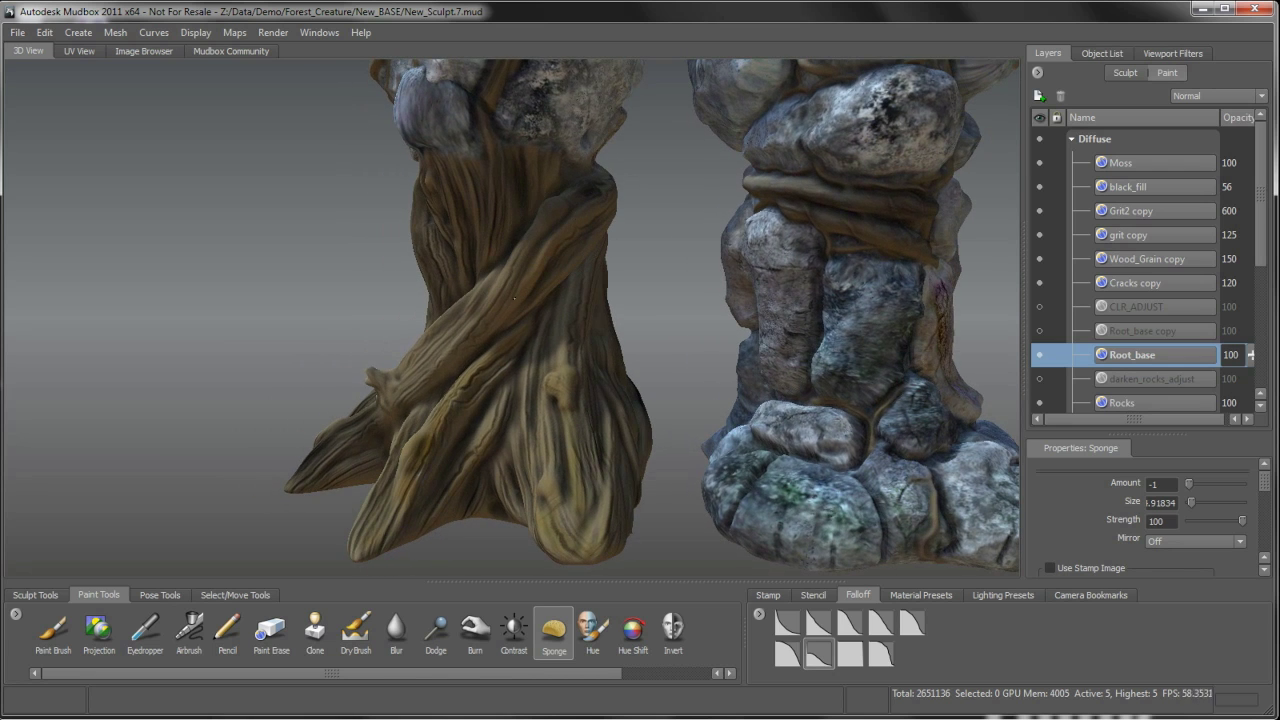
{"action": "left_click_drag", "start_coordinate": [452, 352], "coordinate": [477, 307], "text": "alt"}
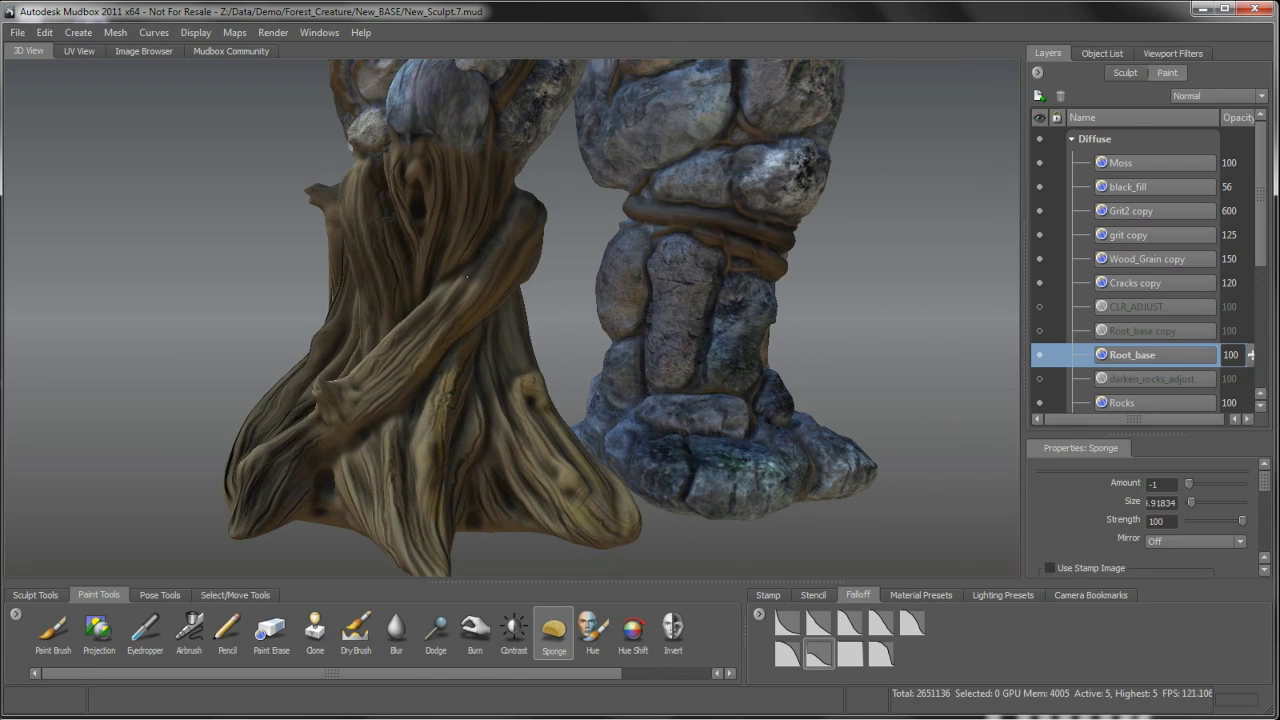
{"action": "left_click_drag", "start_coordinate": [343, 432], "coordinate": [454, 388], "text": "alt"}
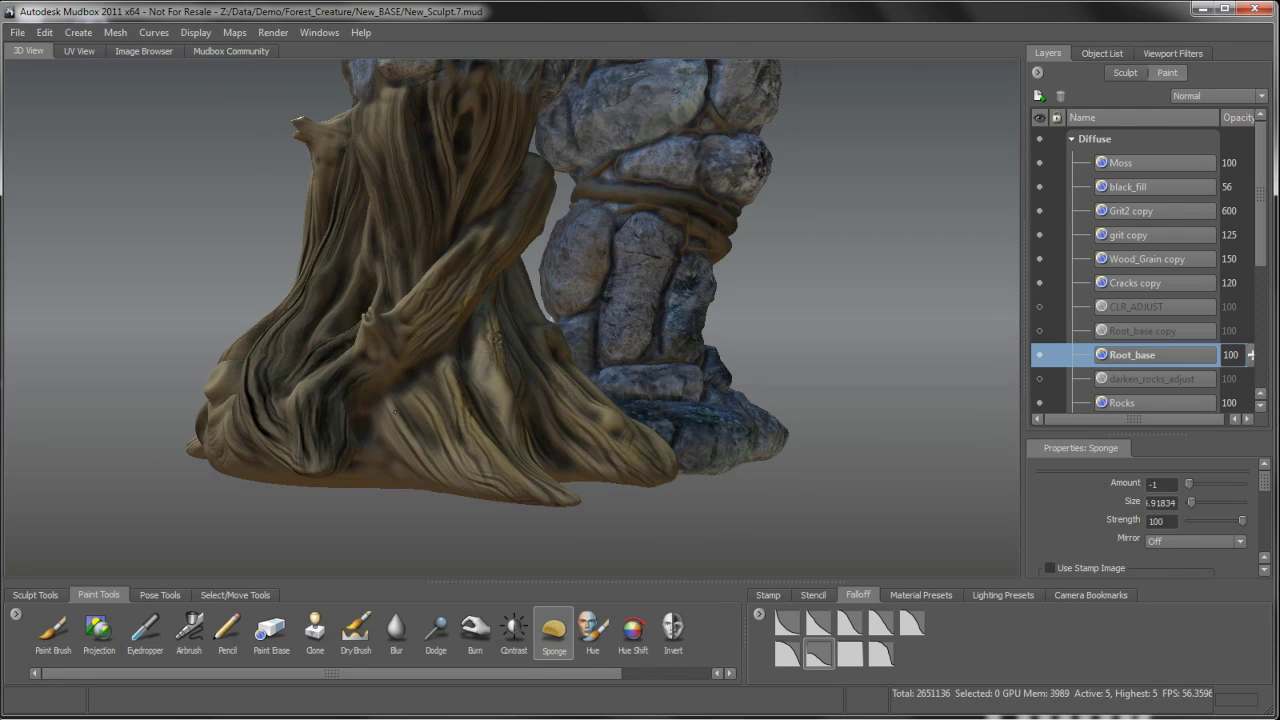
{"action": "mouse_move", "coordinate": [450, 470]}
{"action": "left_mouse_down", "text": "alt"}
{"action": "mouse_move", "coordinate": [476, 386]}
{"action": "mouse_move", "coordinate": [518, 410]}
{"action": "mouse_move", "coordinate": [522, 366]}
{"action": "mouse_move", "coordinate": [567, 307]}
{"action": "mouse_move", "coordinate": [538, 302]}
{"action": "left_mouse_up", "text": "alt"}
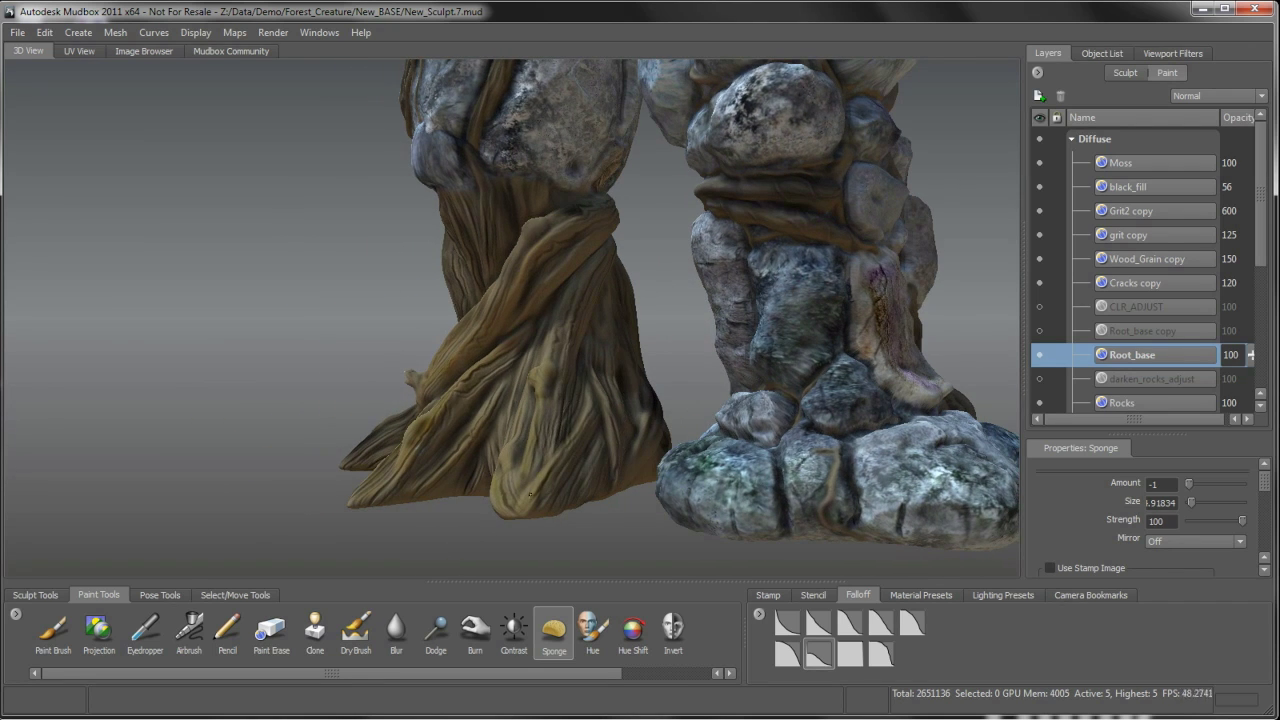
{"action": "left_click_drag", "start_coordinate": [529, 385], "coordinate": [532, 297], "text": "alt"}
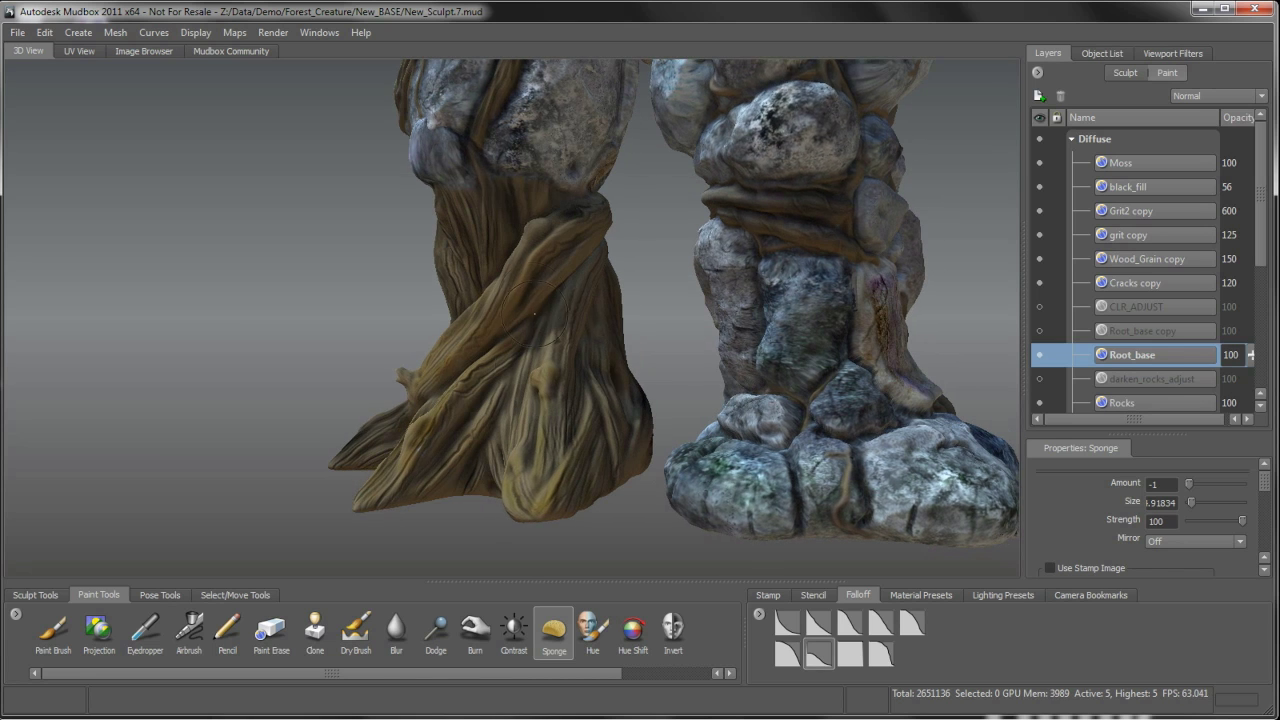
- Darken parts of the wooden leg's roots with the Burn brush and lighten the crossing root with the Dodge brush
{"action": "left_click", "coordinate": [475, 628]}
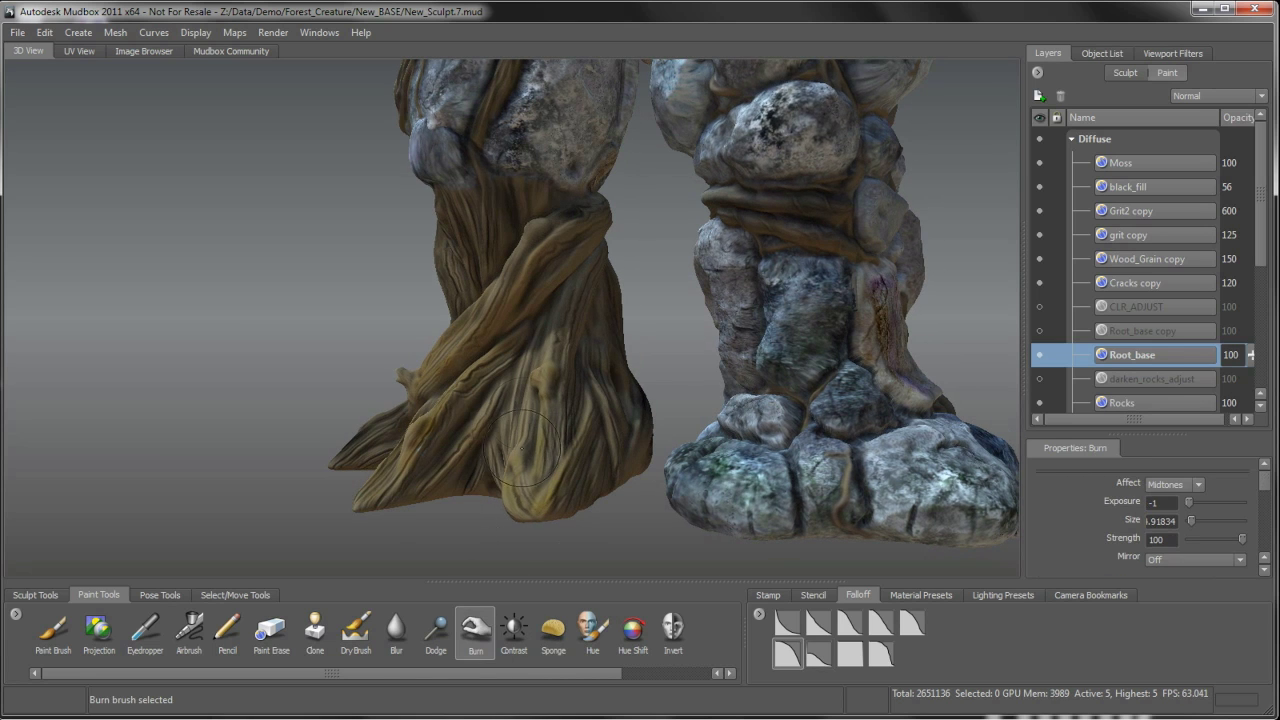
{"action": "left_click_drag", "start_coordinate": [492, 407], "coordinate": [548, 425], "text": "alt"}
{"action": "right_click_drag", "start_coordinate": [548, 425], "coordinate": [538, 290], "text": "alt"}
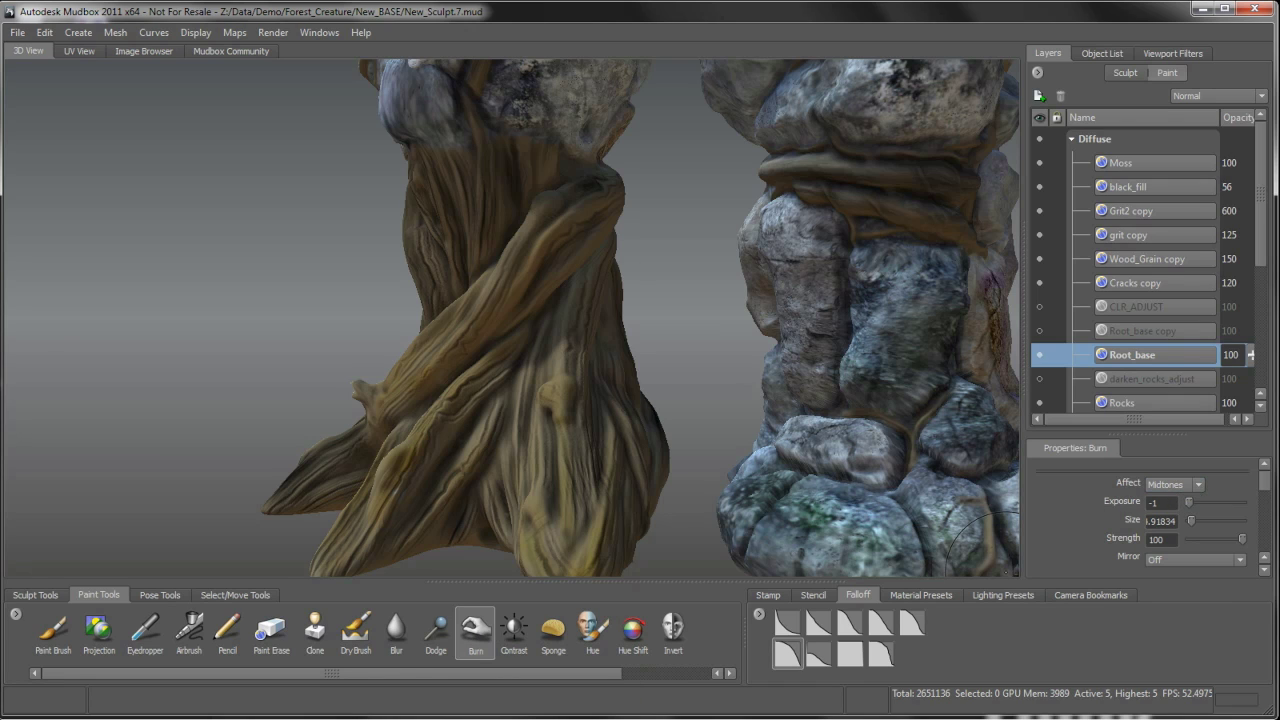
{"action": "left_click_drag", "start_coordinate": [510, 260], "coordinate": [494, 268], "text": "alt"}
{"action": "right_click_drag", "start_coordinate": [494, 268], "coordinate": [540, 306], "text": "alt"}
{"action": "left_click", "coordinate": [437, 634]}
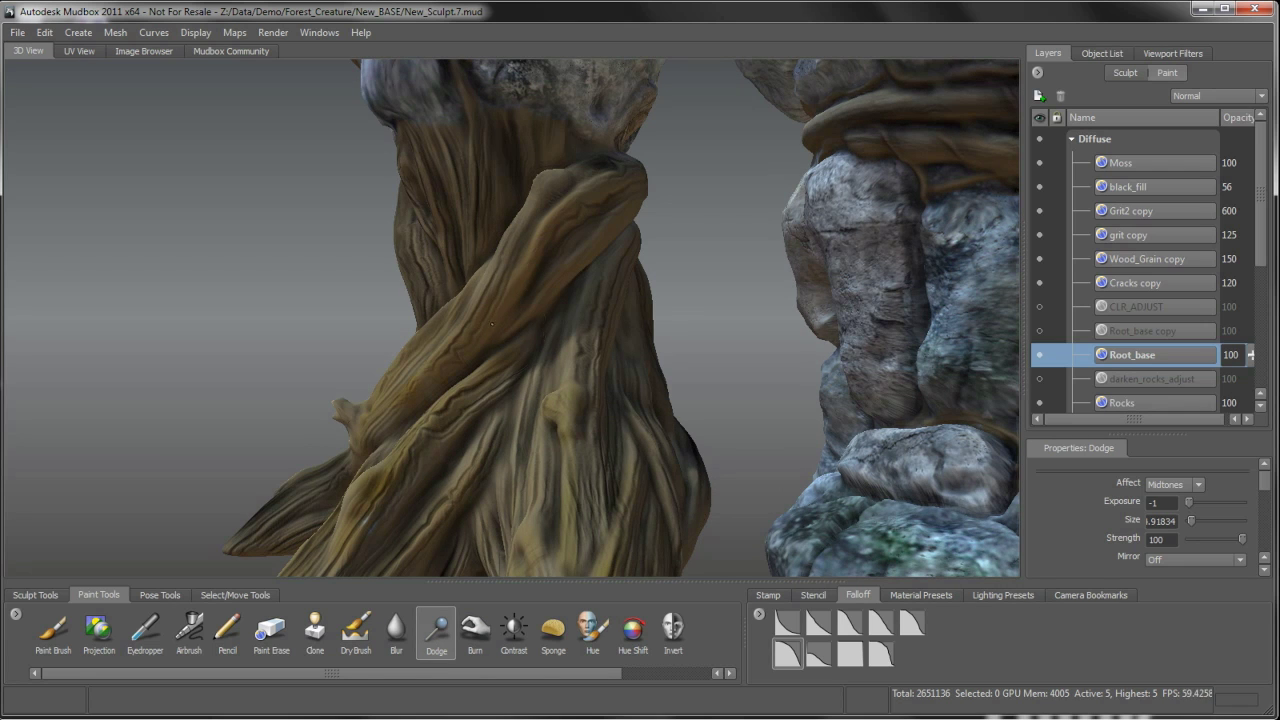
{"action": "left_click_drag", "start_coordinate": [493, 316], "coordinate": [497, 390], "text": "alt"}
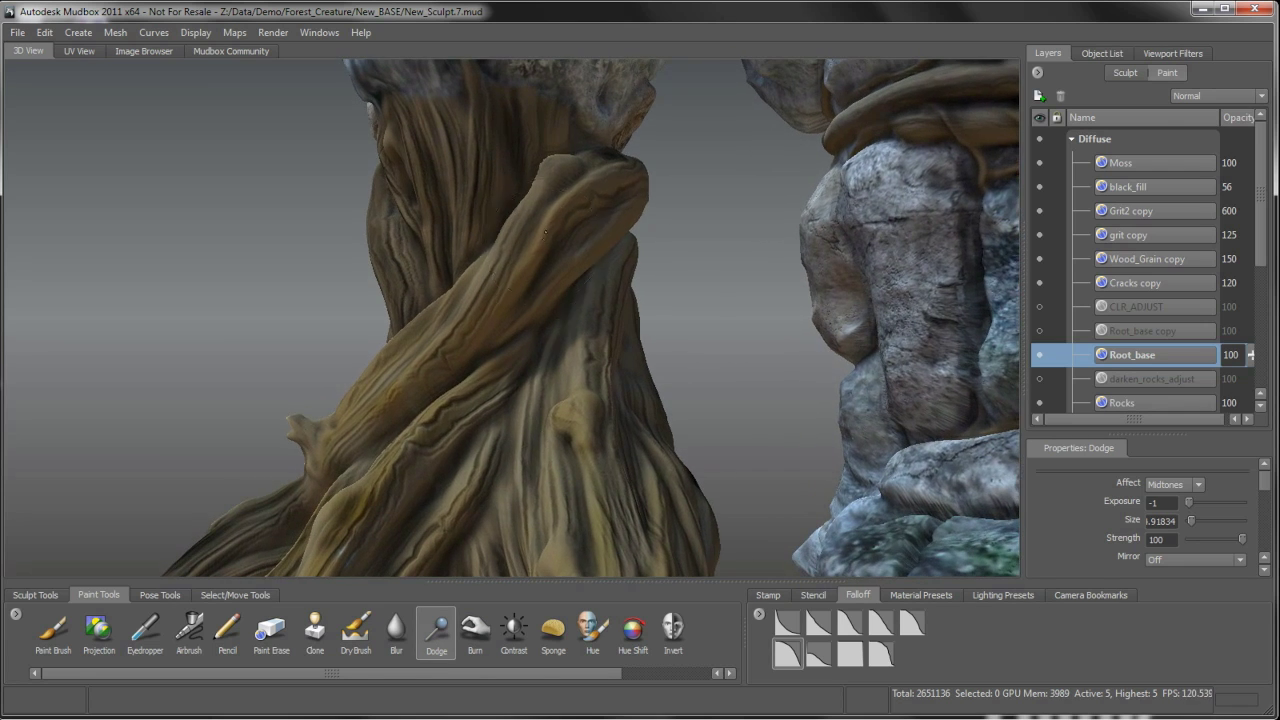
- Choose the Contrast brush, reduce its strength and bring out the wood grain on the crossing and front roots
{"action": "left_click", "coordinate": [514, 630]}
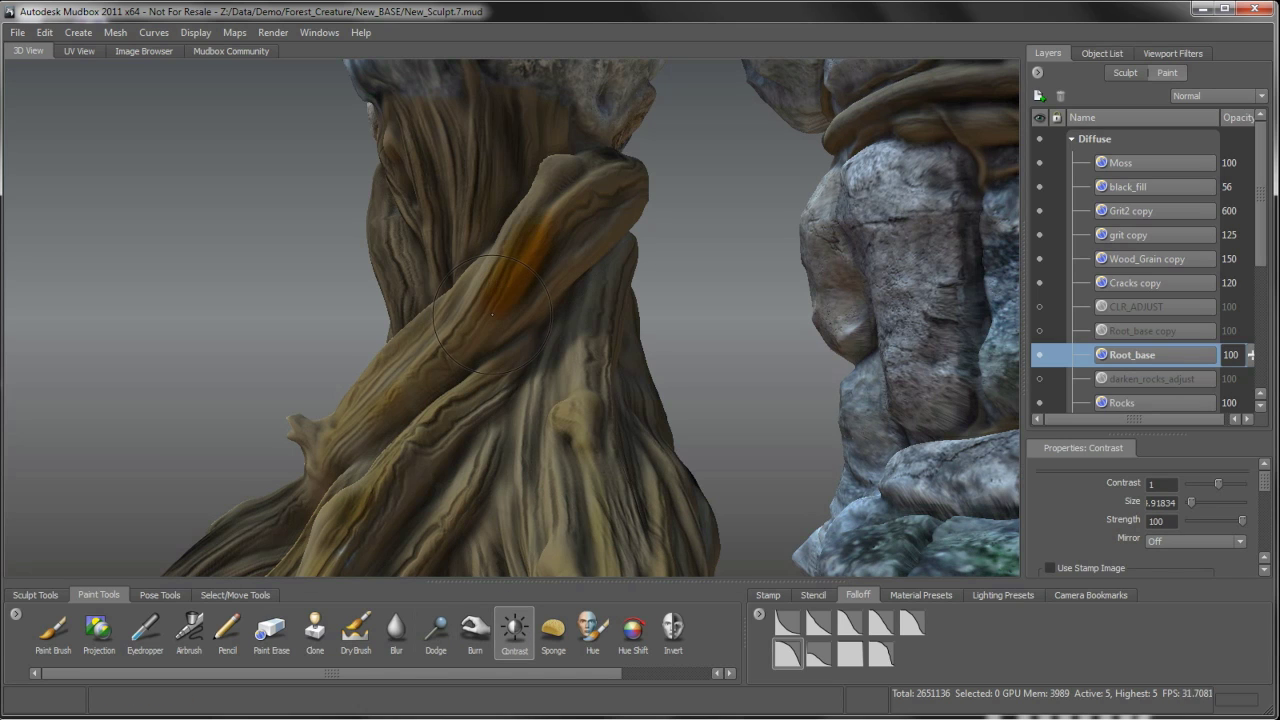
{"action": "left_click_drag", "start_coordinate": [519, 262], "coordinate": [521, 270]}
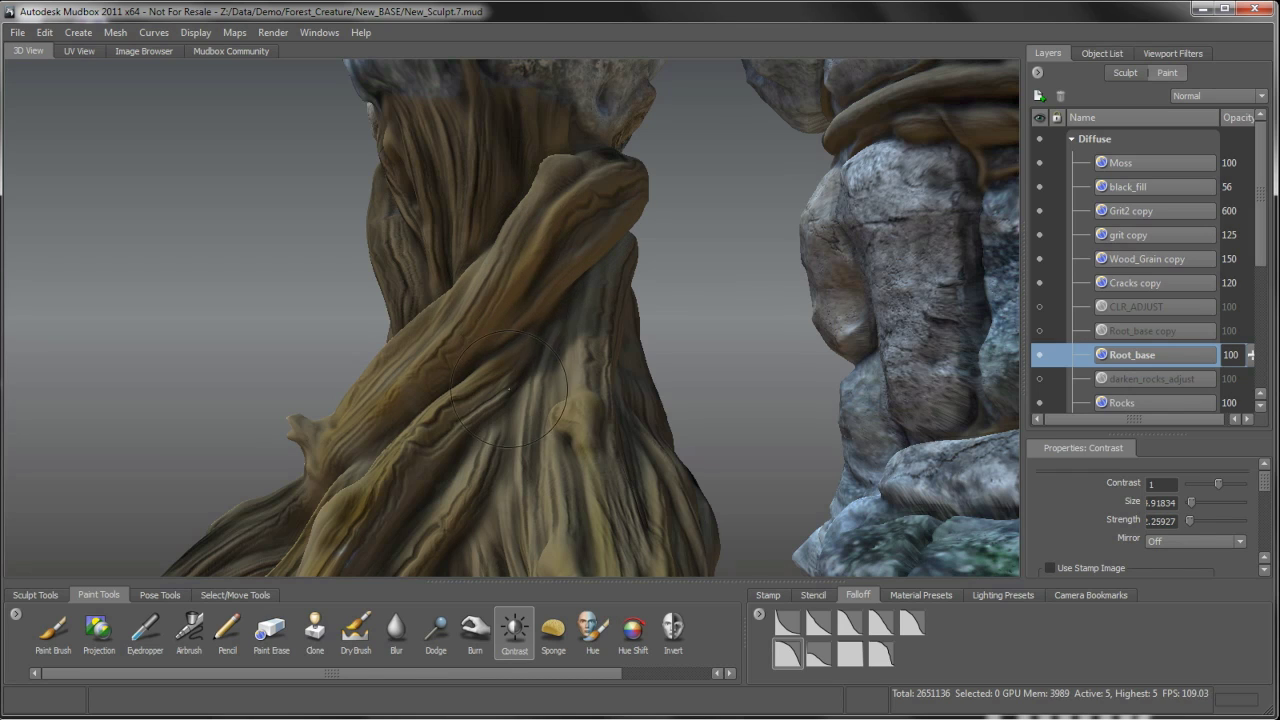
{"action": "left_click_drag", "start_coordinate": [510, 401], "coordinate": [510, 397]}
{"action": "left_click_drag", "start_coordinate": [550, 427], "coordinate": [572, 432], "text": "alt"}
{"action": "middle_click_drag", "start_coordinate": [572, 432], "coordinate": [560, 372], "text": "alt"}
{"action": "left_click_drag", "start_coordinate": [560, 372], "coordinate": [571, 362], "text": "alt"}
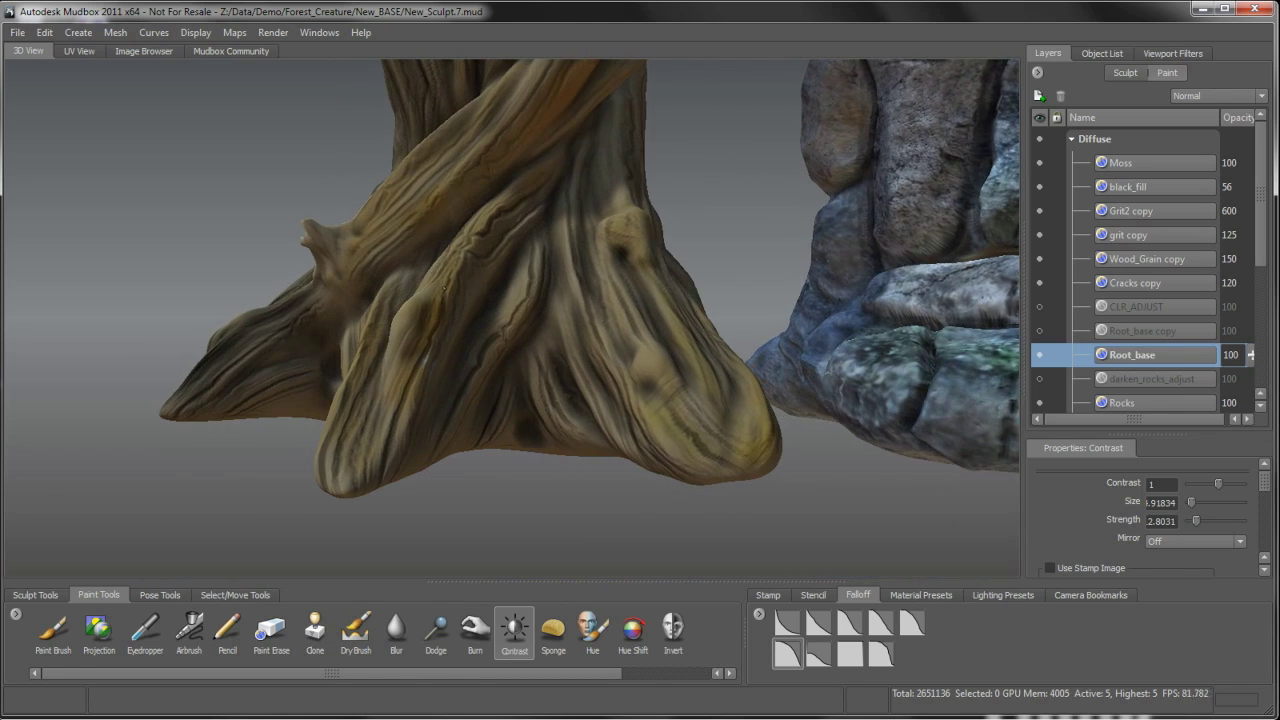
- Increase the contrast across the wooden foot's front roots, knob and toes with the Contrast brush
{"action": "left_click_drag", "start_coordinate": [434, 442], "coordinate": [398, 454], "text": "alt"}
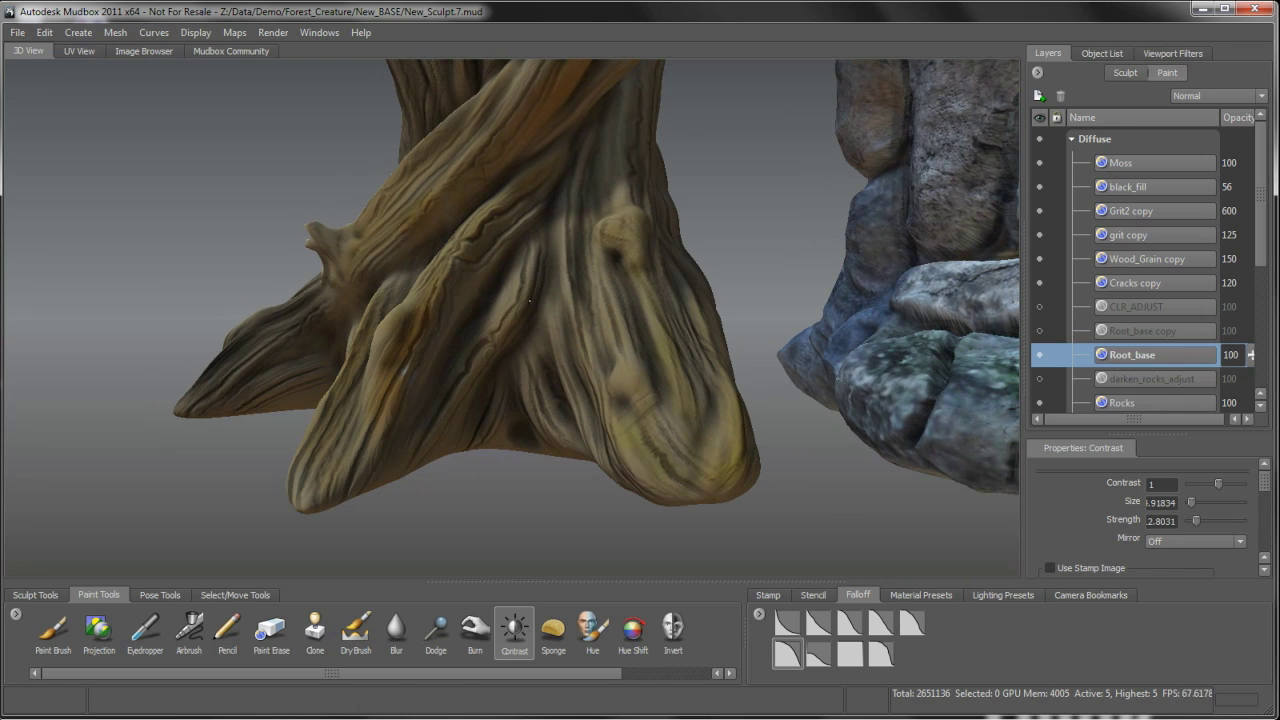
{"action": "left_click_drag", "start_coordinate": [481, 384], "coordinate": [539, 386], "text": "alt"}
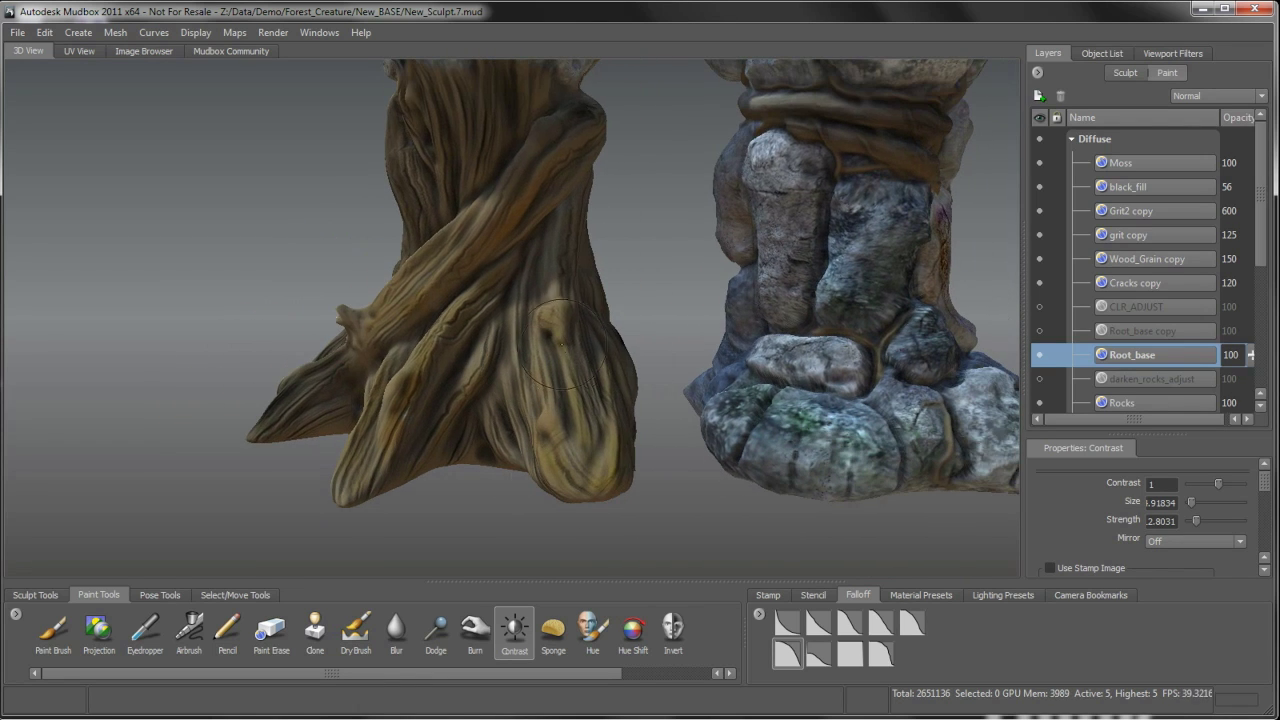
{"action": "left_click_drag", "start_coordinate": [576, 451], "coordinate": [598, 368], "text": "alt"}
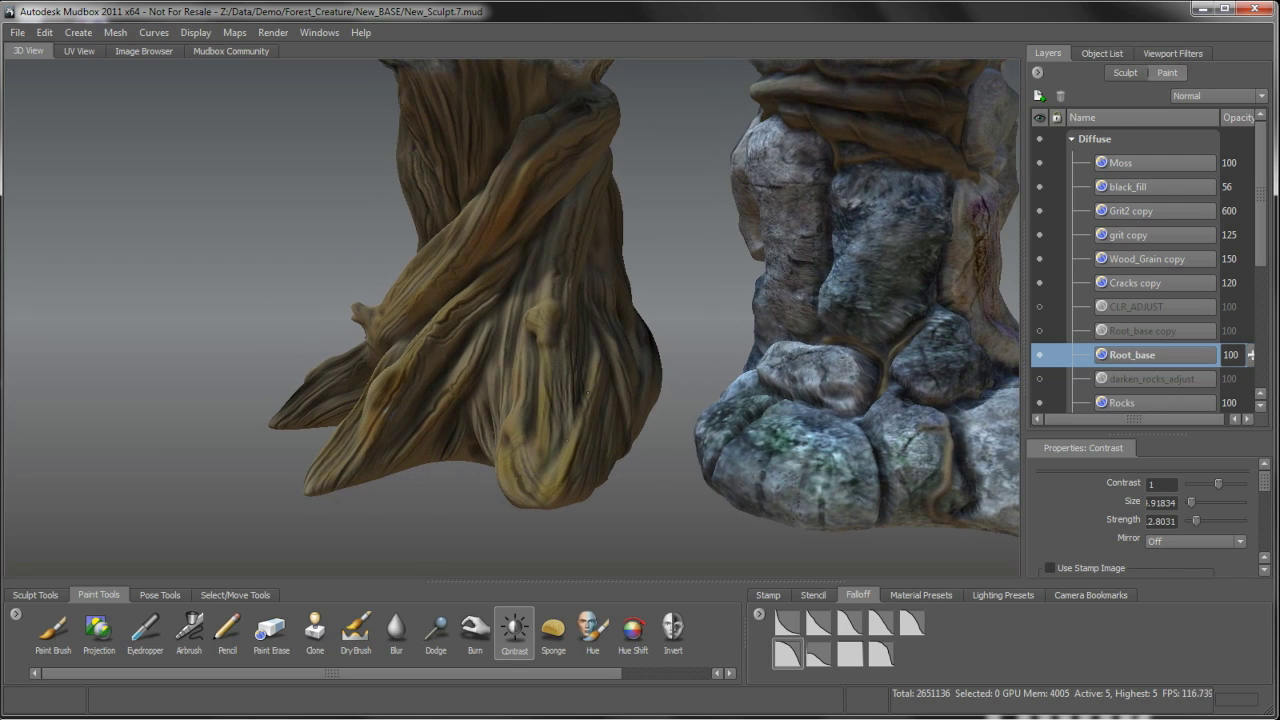
{"action": "left_click_drag", "start_coordinate": [541, 487], "coordinate": [572, 244], "text": "alt"}
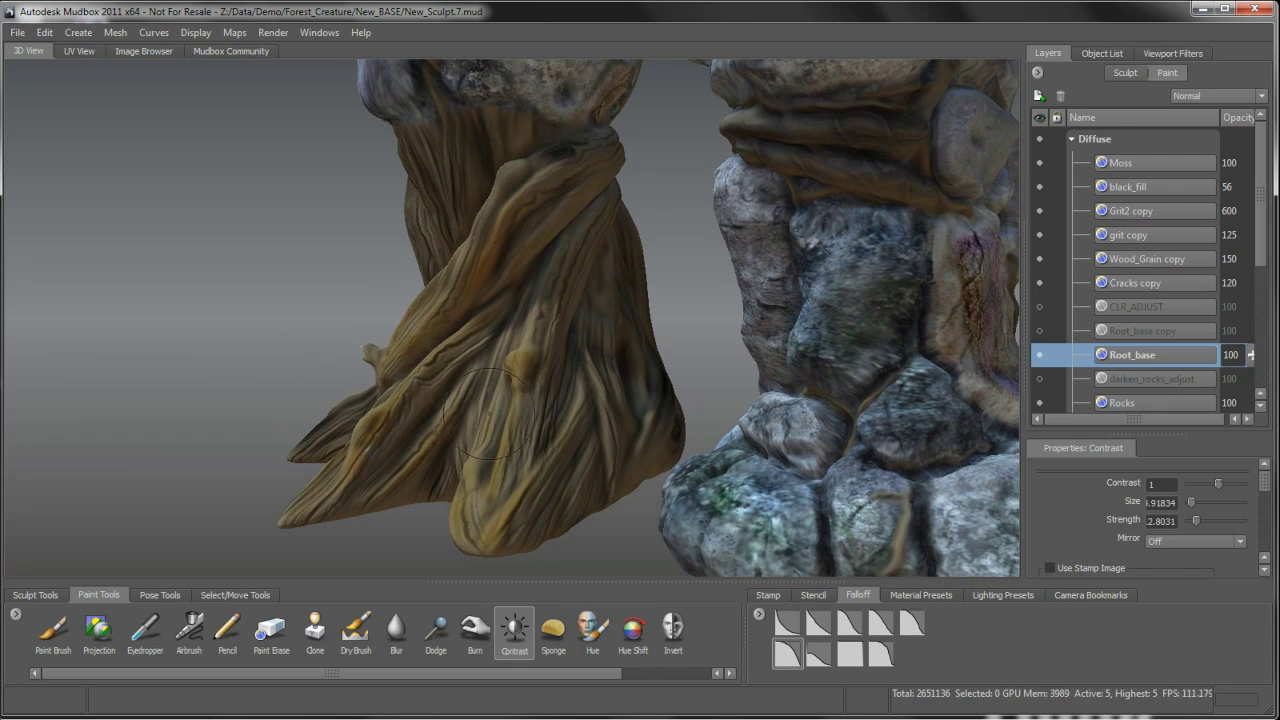
{"action": "left_click_drag", "start_coordinate": [470, 471], "coordinate": [425, 385], "text": "alt"}
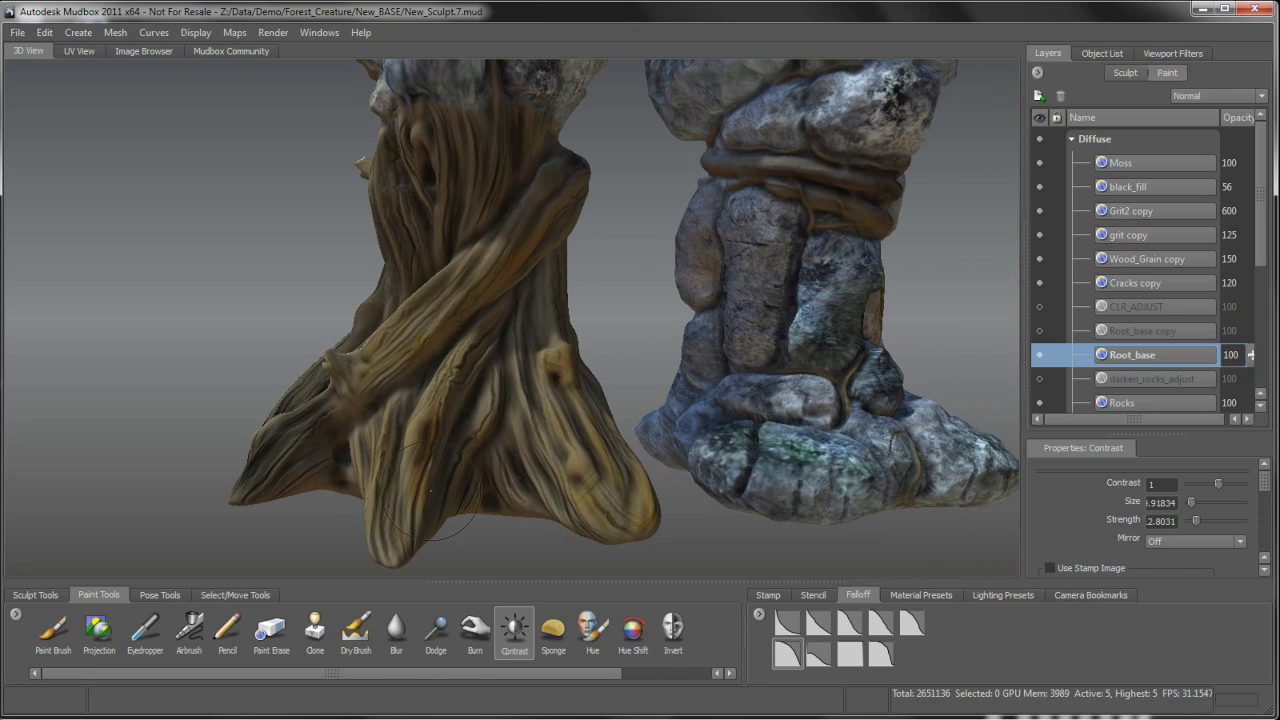
{"action": "left_click_drag", "start_coordinate": [446, 494], "coordinate": [420, 434], "text": "alt"}
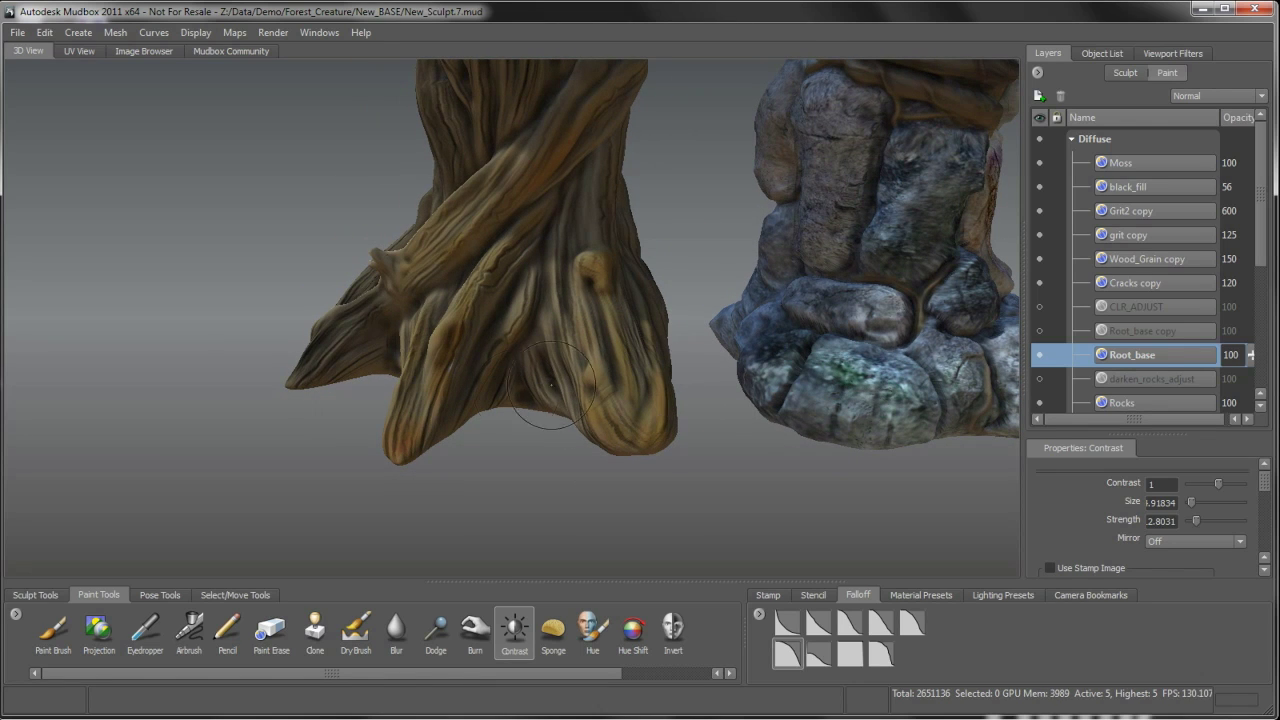
- Increase the contrast on the outer side and back of the wooden foot, including its round knots
{"action": "mouse_move", "coordinate": [420, 438]}
{"action": "left_mouse_down", "text": "alt"}
{"action": "mouse_move", "coordinate": [552, 422]}
{"action": "mouse_move", "coordinate": [443, 391]}
{"action": "left_mouse_up", "text": "alt"}
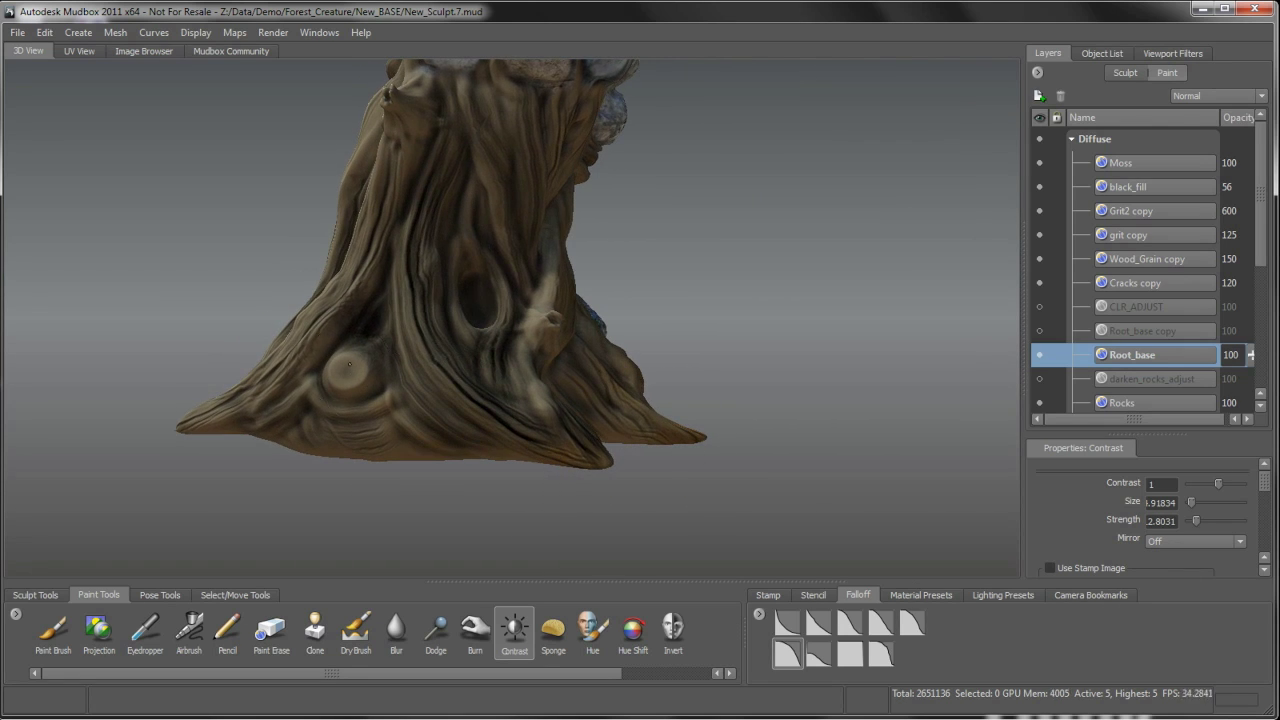
{"action": "left_click_drag", "start_coordinate": [353, 363], "coordinate": [457, 427], "text": "alt"}
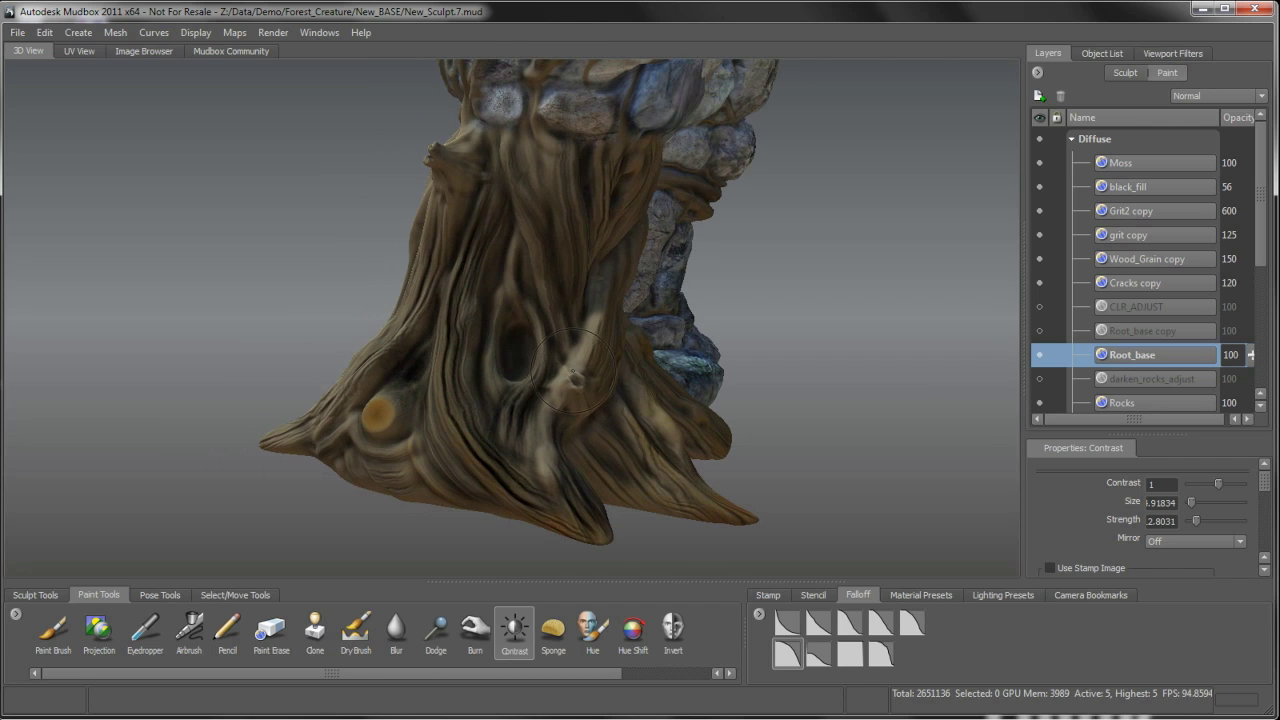
{"action": "left_click_drag", "start_coordinate": [571, 368], "coordinate": [423, 230], "text": "alt"}
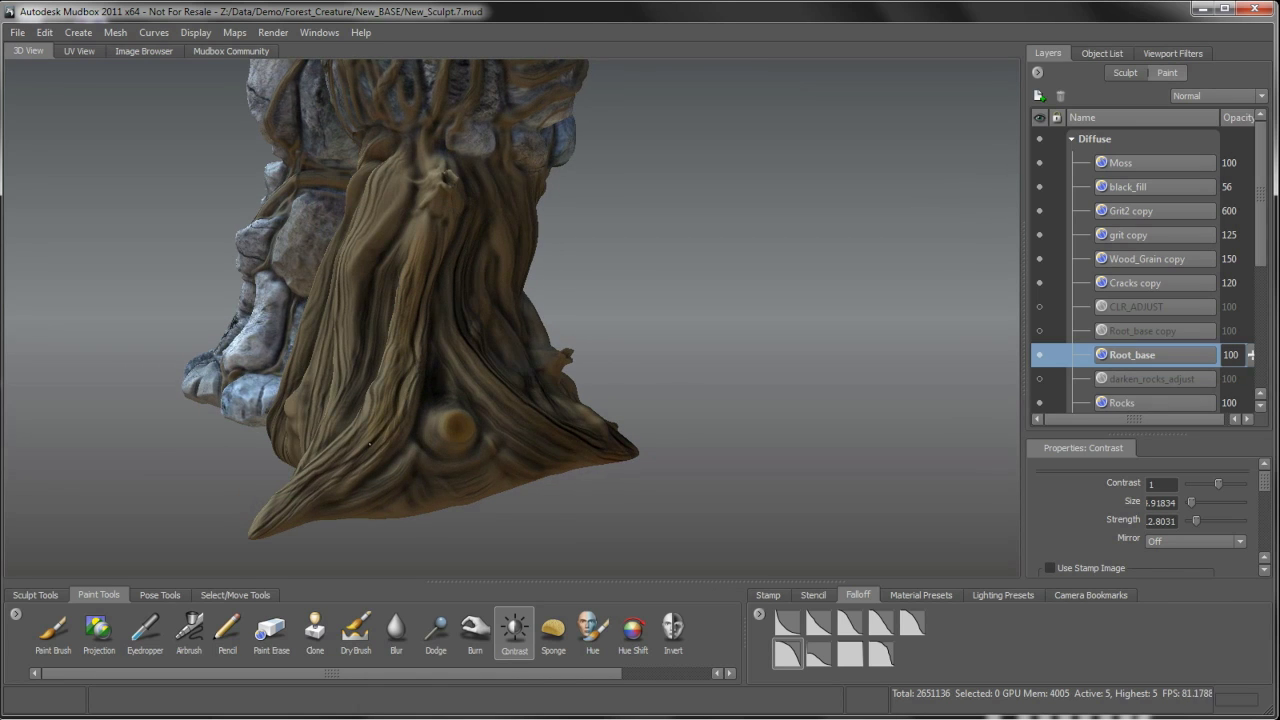
{"action": "left_click_drag", "start_coordinate": [335, 502], "coordinate": [464, 294], "text": "alt"}
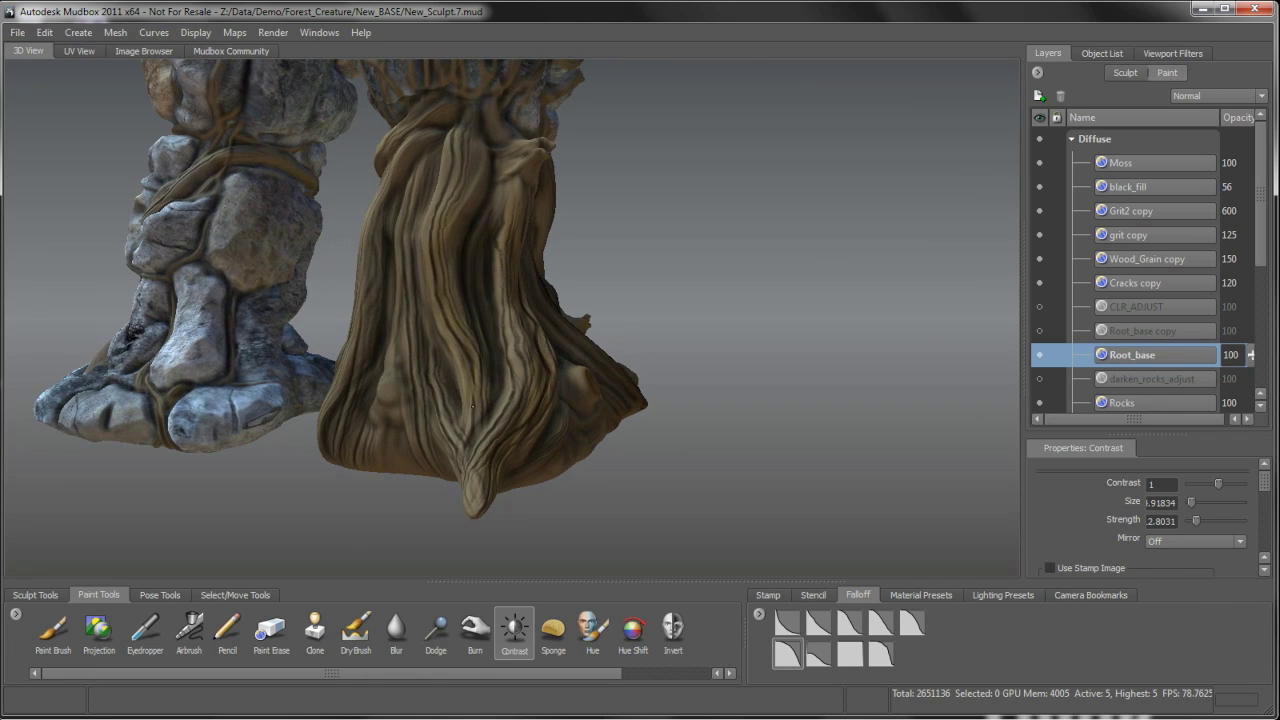
{"action": "left_click_drag", "start_coordinate": [463, 425], "coordinate": [438, 372], "text": "alt"}
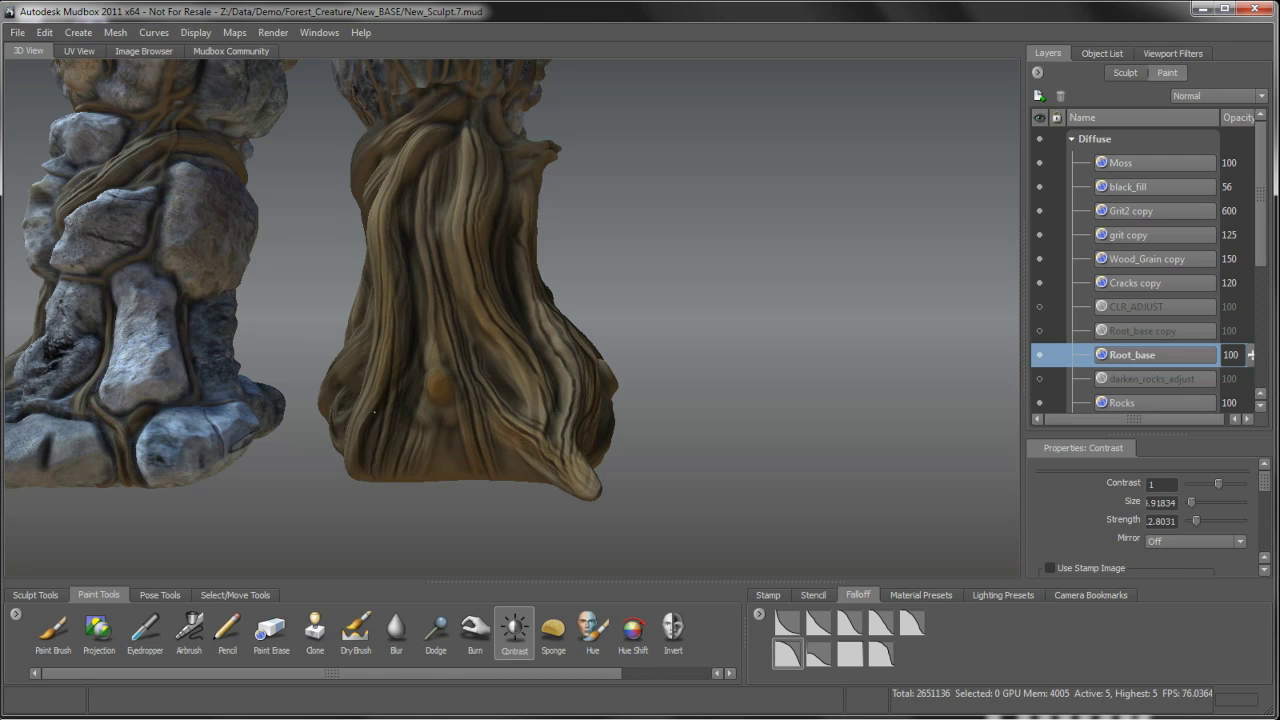
{"action": "mouse_move", "coordinate": [374, 461]}
{"action": "left_mouse_down", "text": "alt"}
{"action": "mouse_move", "coordinate": [442, 371]}
{"action": "mouse_move", "coordinate": [509, 359]}
{"action": "mouse_move", "coordinate": [667, 379]}
{"action": "left_mouse_up", "text": "alt"}
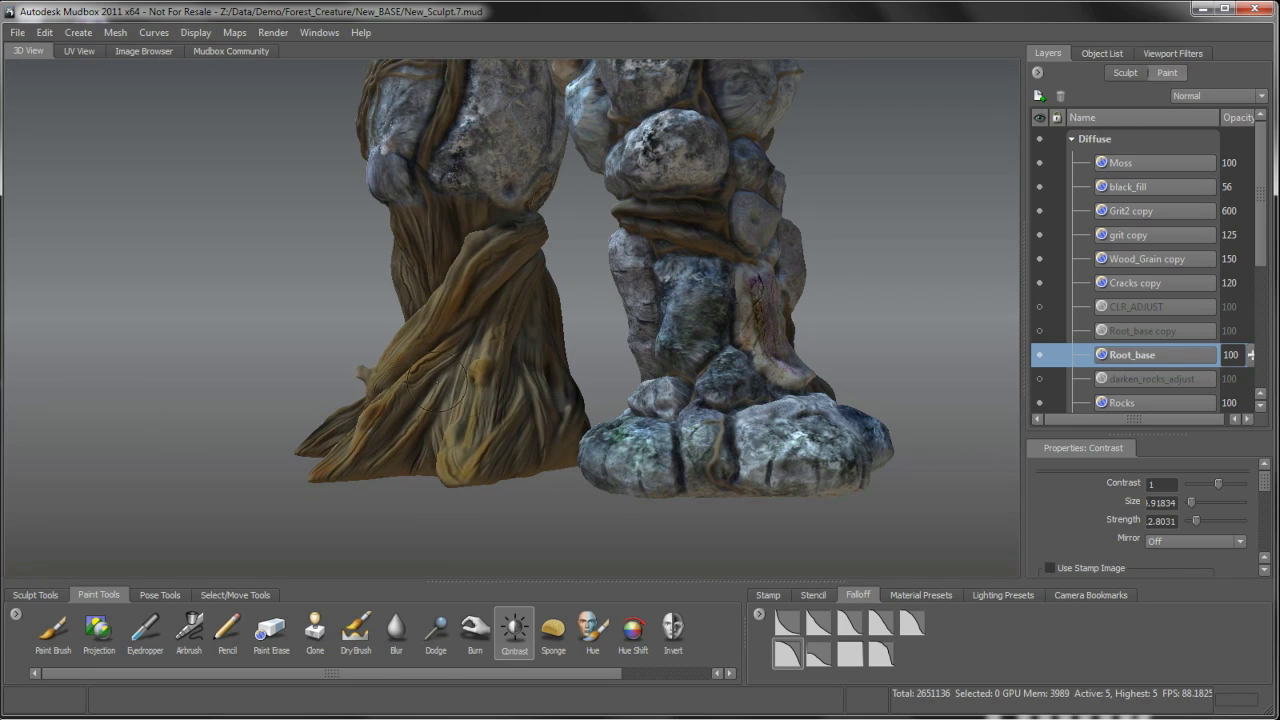
- Examine the contrast painted on the wooden foot's roots, knob and toes from the front and both sides
{"action": "left_click_drag", "start_coordinate": [468, 379], "coordinate": [500, 366], "text": "alt"}
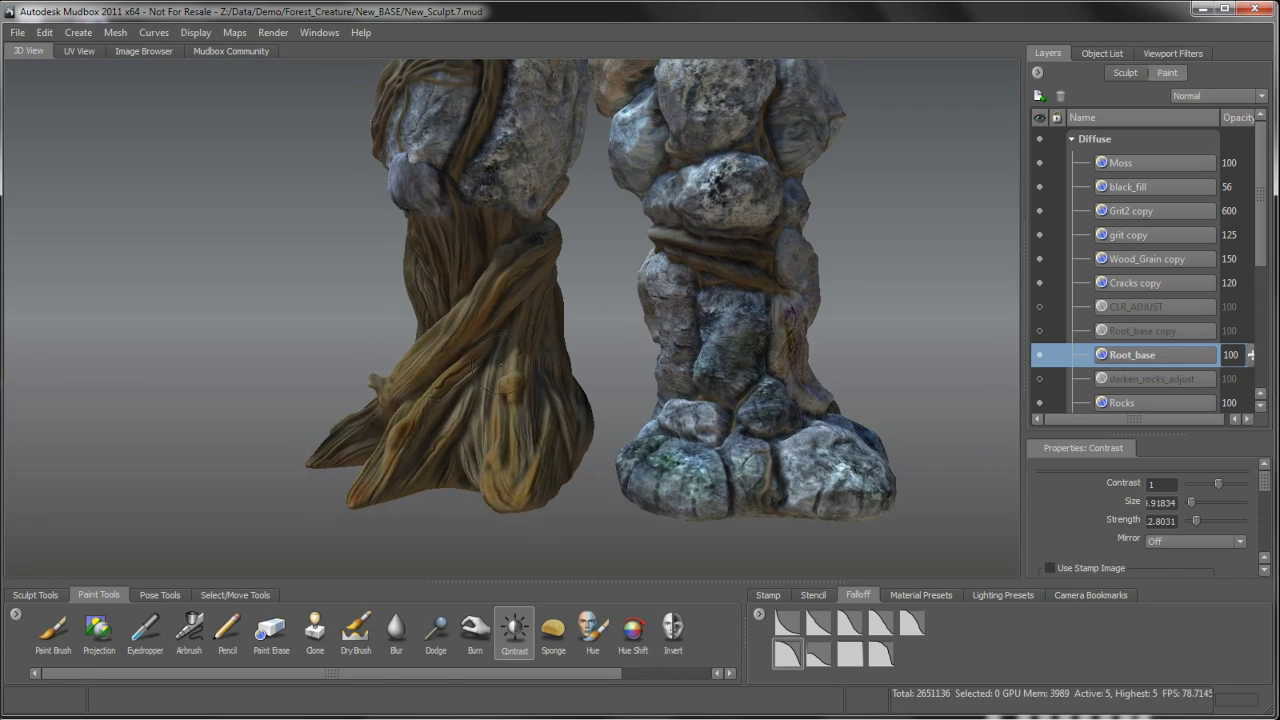
{"action": "left_click_drag", "start_coordinate": [534, 448], "coordinate": [490, 441], "text": "alt"}
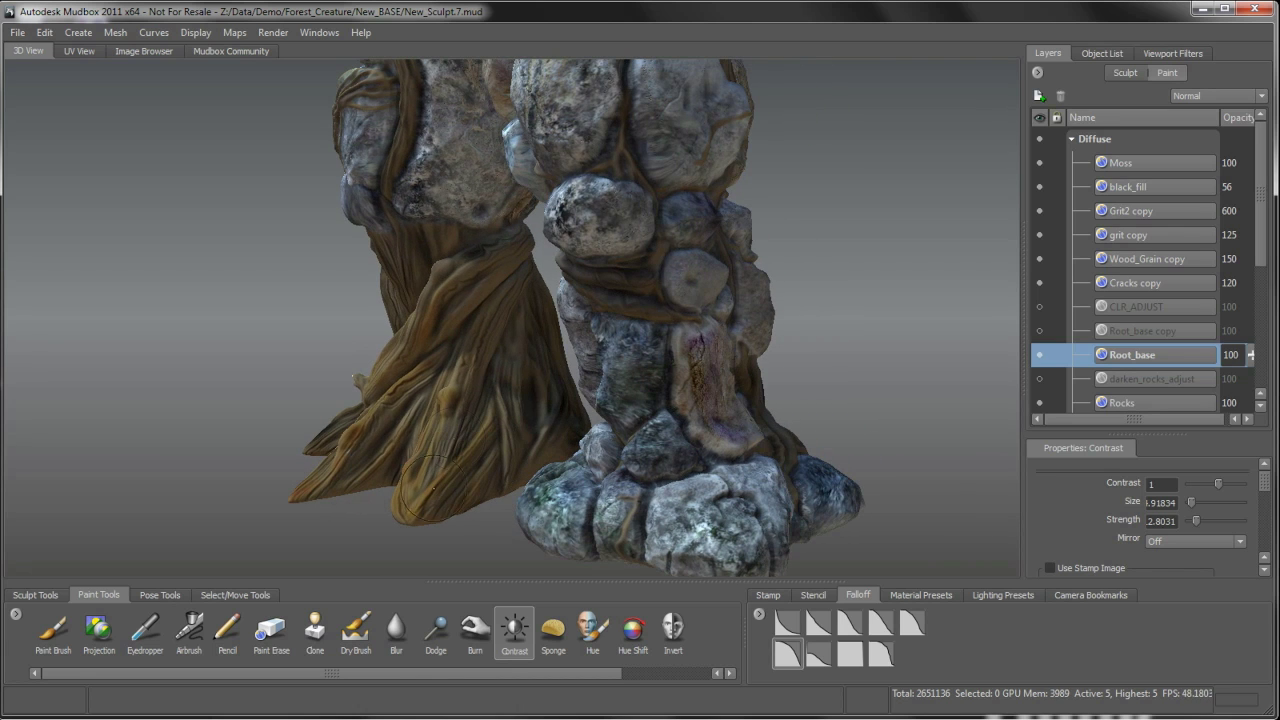
{"action": "left_click_drag", "start_coordinate": [456, 380], "coordinate": [494, 357], "text": "alt"}
{"action": "left_click_drag", "start_coordinate": [474, 497], "coordinate": [557, 460], "text": "alt"}
{"action": "middle_click_drag", "start_coordinate": [502, 298], "coordinate": [523, 420], "text": "alt"}
{"action": "middle_click_drag", "start_coordinate": [454, 493], "coordinate": [497, 345], "text": "alt"}
{"action": "left_click_drag", "start_coordinate": [497, 345], "coordinate": [500, 385], "text": "alt"}
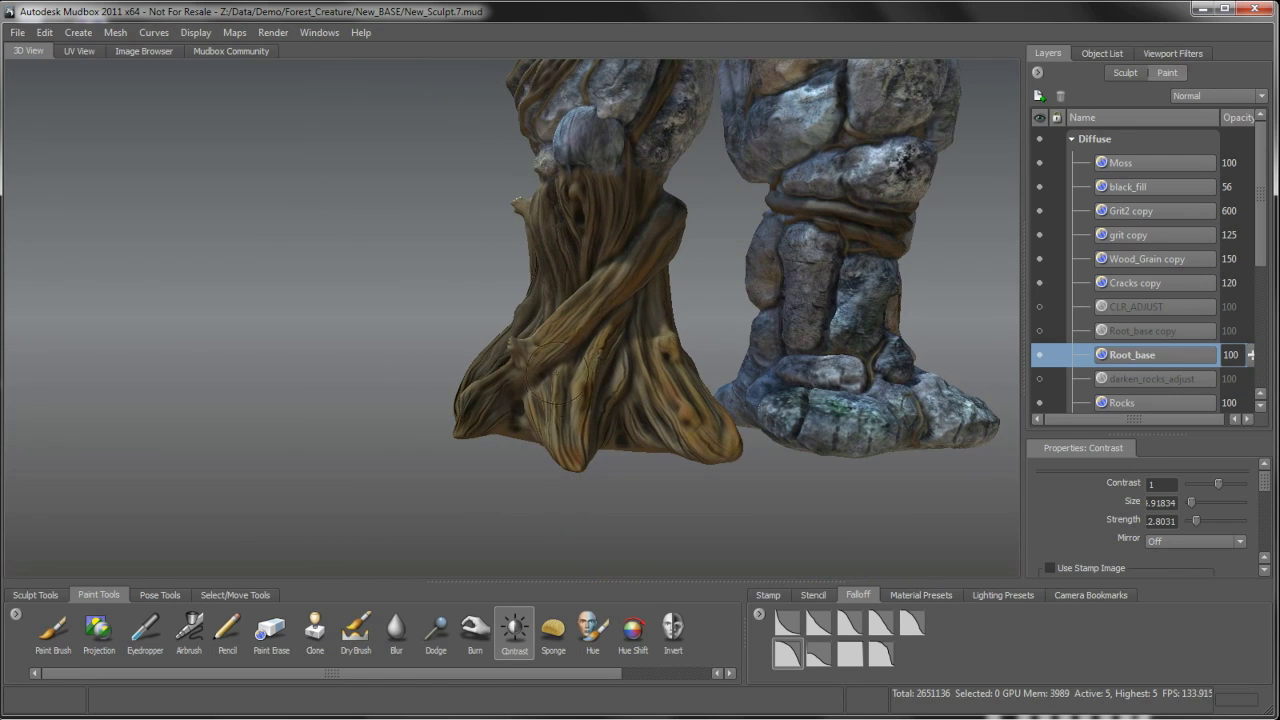
{"action": "left_click_drag", "start_coordinate": [530, 460], "coordinate": [519, 408], "text": "alt"}
{"action": "right_click_drag", "start_coordinate": [564, 330], "coordinate": [622, 389], "text": "alt"}
{"action": "left_click_drag", "start_coordinate": [622, 389], "coordinate": [569, 394], "text": "alt"}
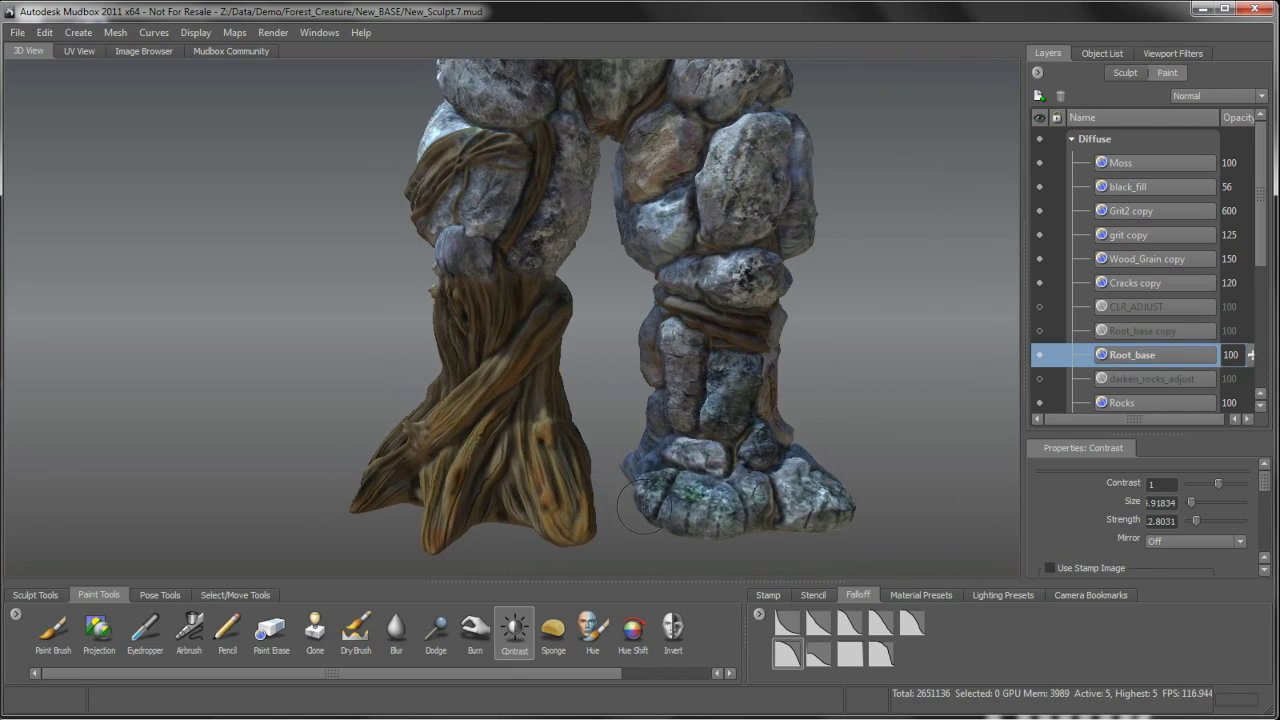
- Choose the Hue brush and set its color to a dark red
{"action": "left_click", "coordinate": [590, 628]}
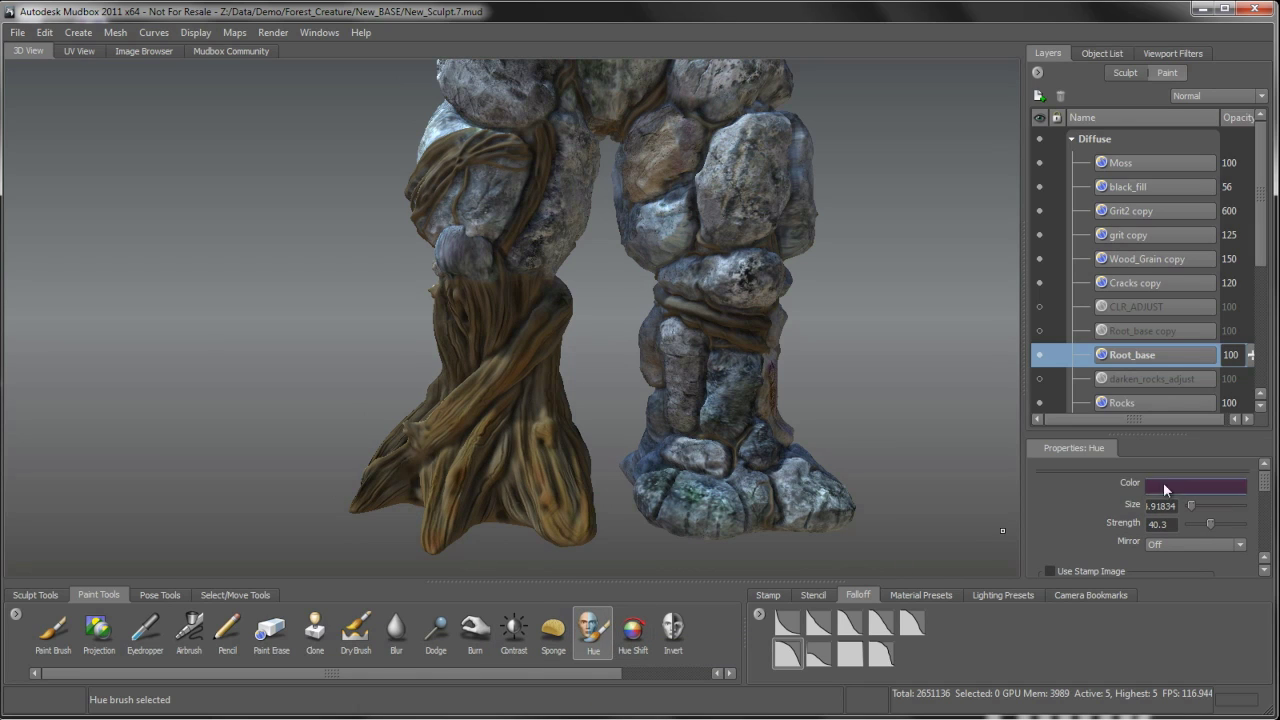
{"action": "left_click", "coordinate": [1178, 484]}
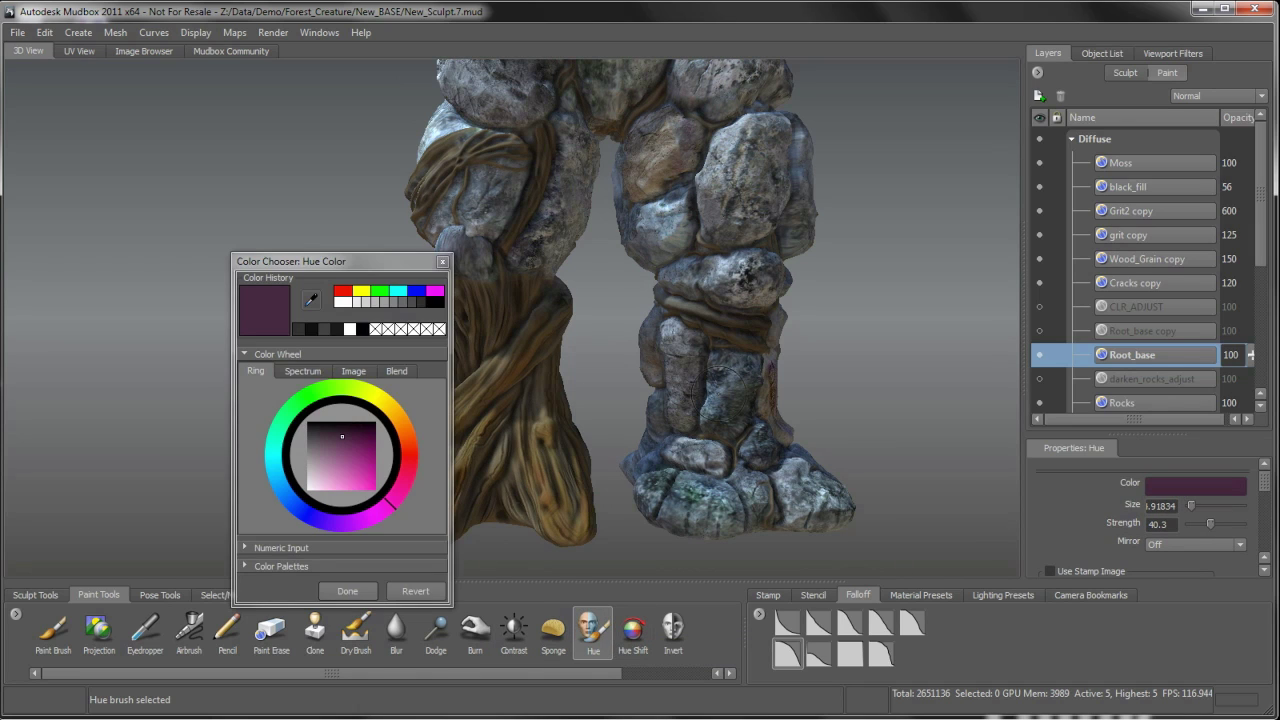
{"action": "left_click", "coordinate": [405, 425]}
{"action": "left_click_drag", "start_coordinate": [347, 433], "coordinate": [359, 439]}
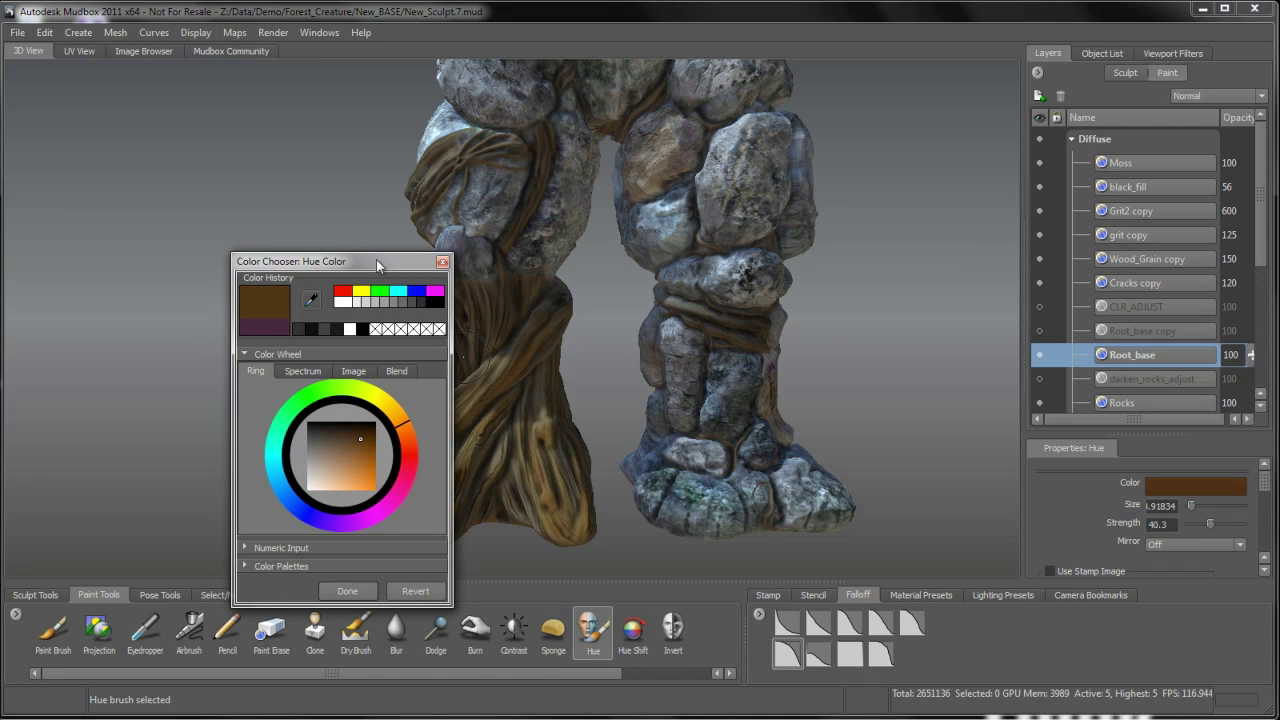
{"action": "left_click_drag", "start_coordinate": [375, 265], "coordinate": [270, 255]}
{"action": "left_click", "coordinate": [288, 440]}
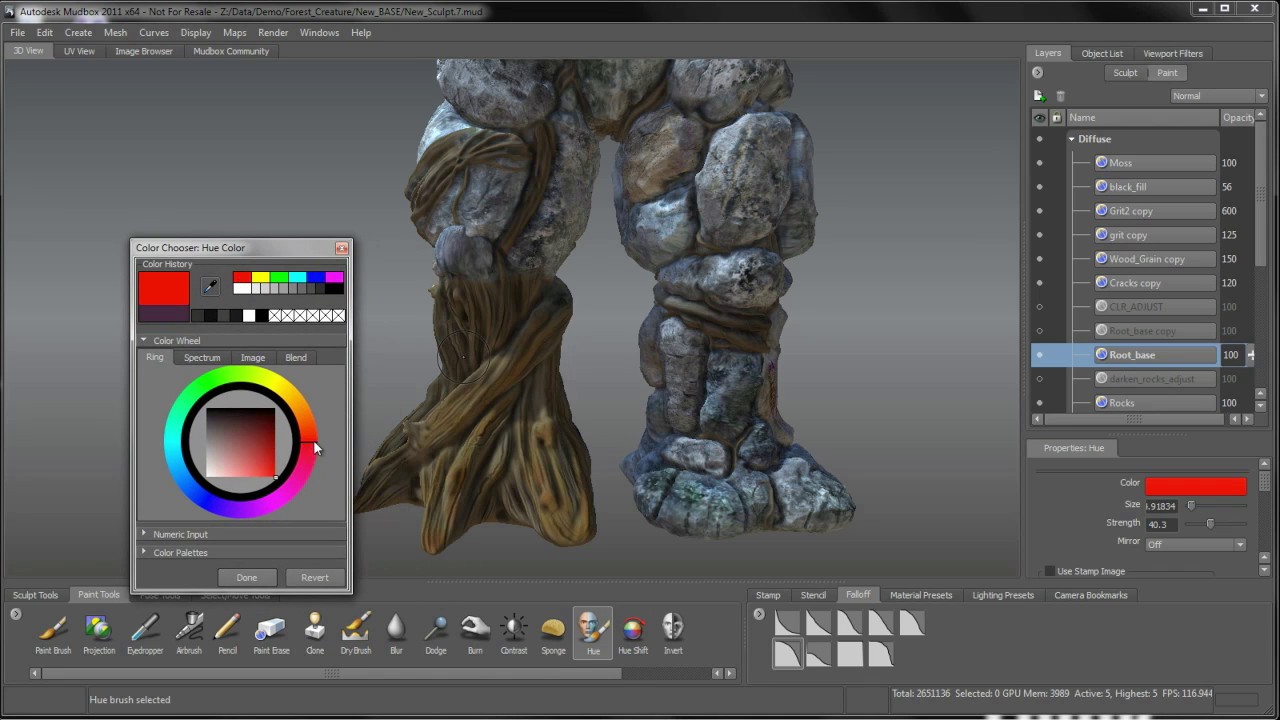
{"action": "left_click", "coordinate": [268, 452]}
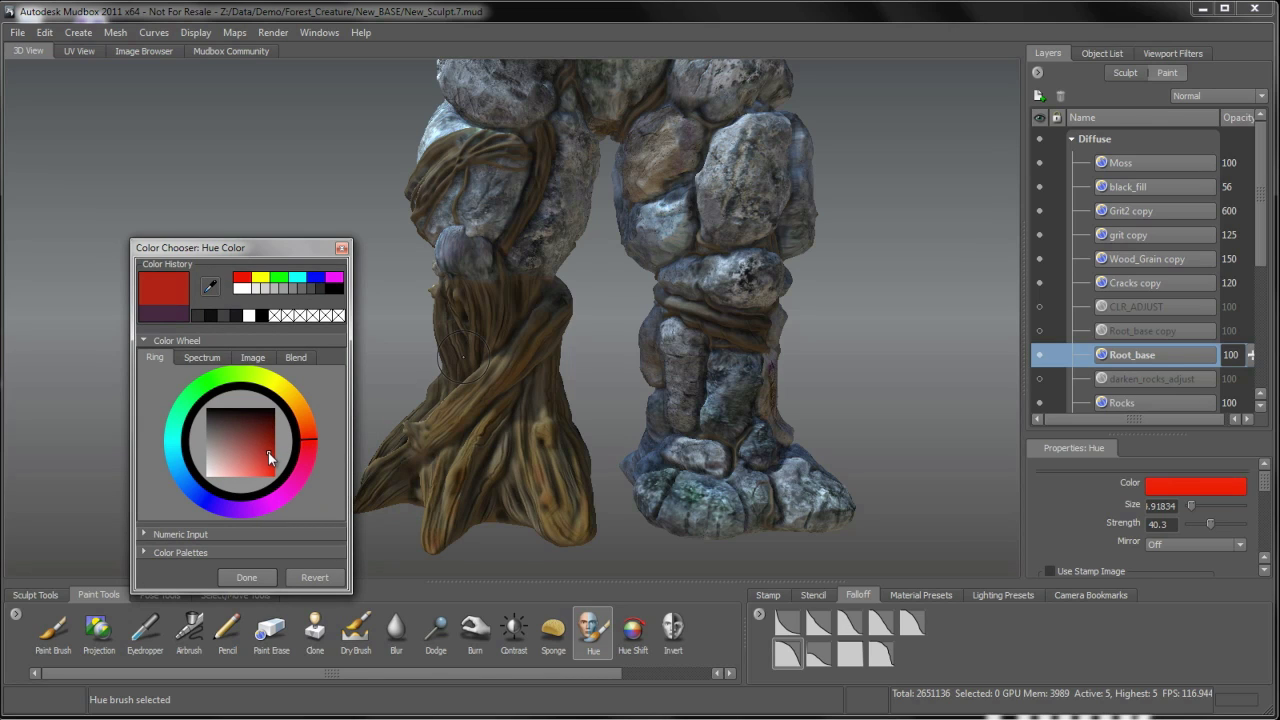
{"action": "mouse_move", "coordinate": [270, 447]}
{"action": "left_mouse_down"}
{"action": "mouse_move", "coordinate": [315, 448]}
{"action": "mouse_move", "coordinate": [271, 431]}
{"action": "mouse_move", "coordinate": [315, 440]}
{"action": "left_mouse_up"}
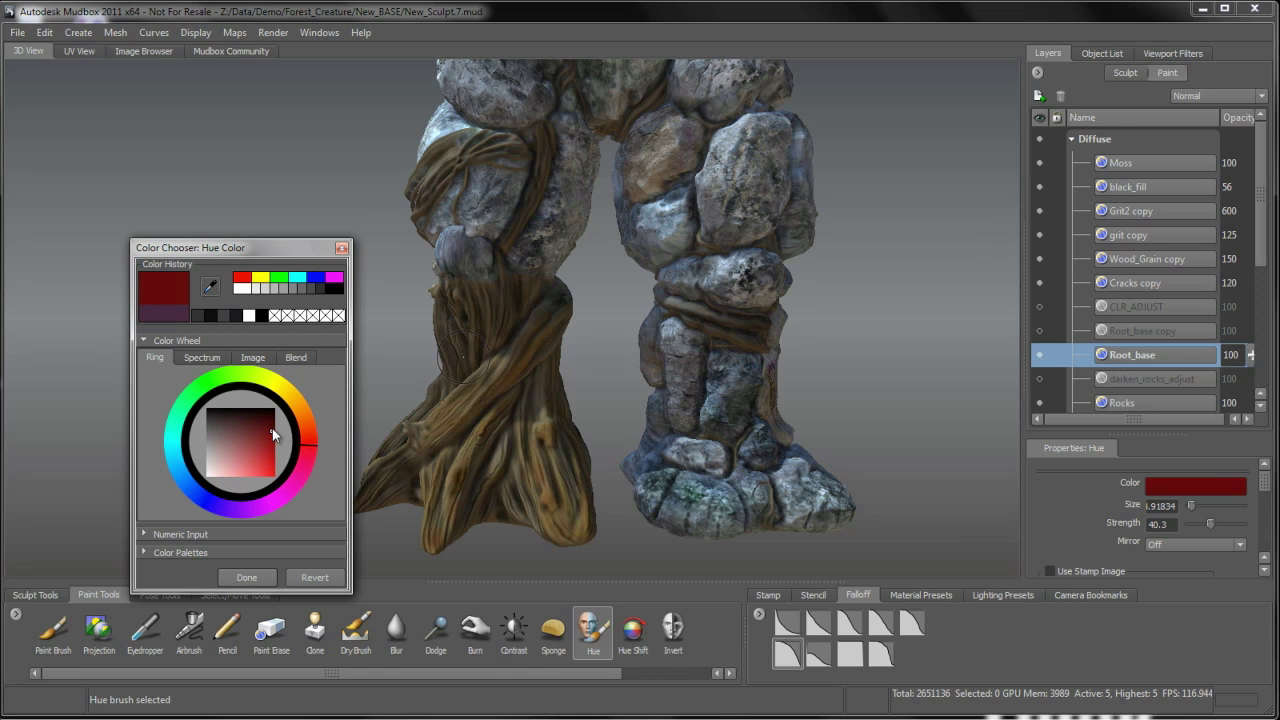
{"action": "left_click", "coordinate": [250, 577]}
- Lower the Hue brush's strength and tint the wooden foot's front toes and crossing root with dark red
{"action": "left_click_drag", "start_coordinate": [506, 465], "coordinate": [492, 468], "text": "alt"}
{"action": "right_click_drag", "start_coordinate": [492, 468], "coordinate": [516, 460], "text": "alt"}
{"action": "left_click_drag", "start_coordinate": [506, 452], "coordinate": [507, 459]}
{"action": "left_click_drag", "start_coordinate": [504, 206], "coordinate": [505, 457]}
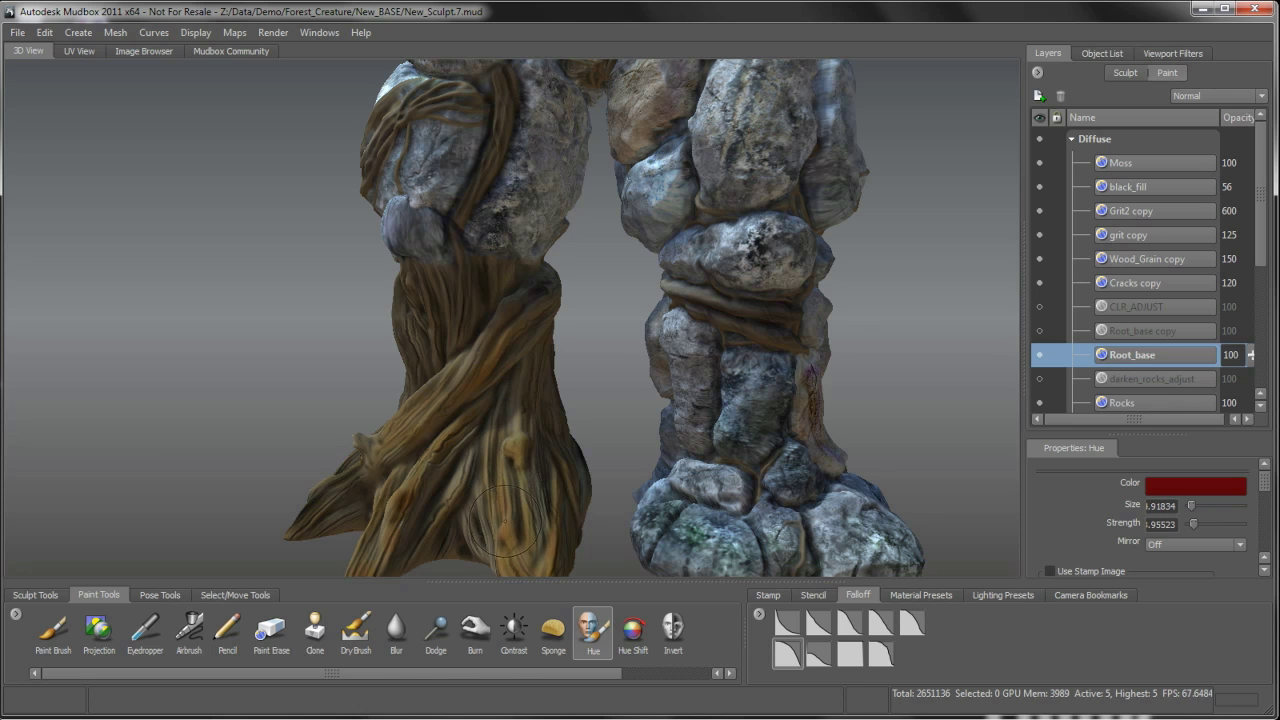
{"action": "left_click_drag", "start_coordinate": [511, 512], "coordinate": [518, 511], "text": "alt"}
{"action": "right_click_drag", "start_coordinate": [518, 511], "coordinate": [503, 510], "text": "alt"}
{"action": "middle_click_drag", "start_coordinate": [503, 510], "coordinate": [508, 440], "text": "alt"}
{"action": "left_click_drag", "start_coordinate": [508, 440], "coordinate": [506, 446], "text": "alt"}
{"action": "right_click_drag", "start_coordinate": [506, 446], "coordinate": [548, 467], "text": "alt"}
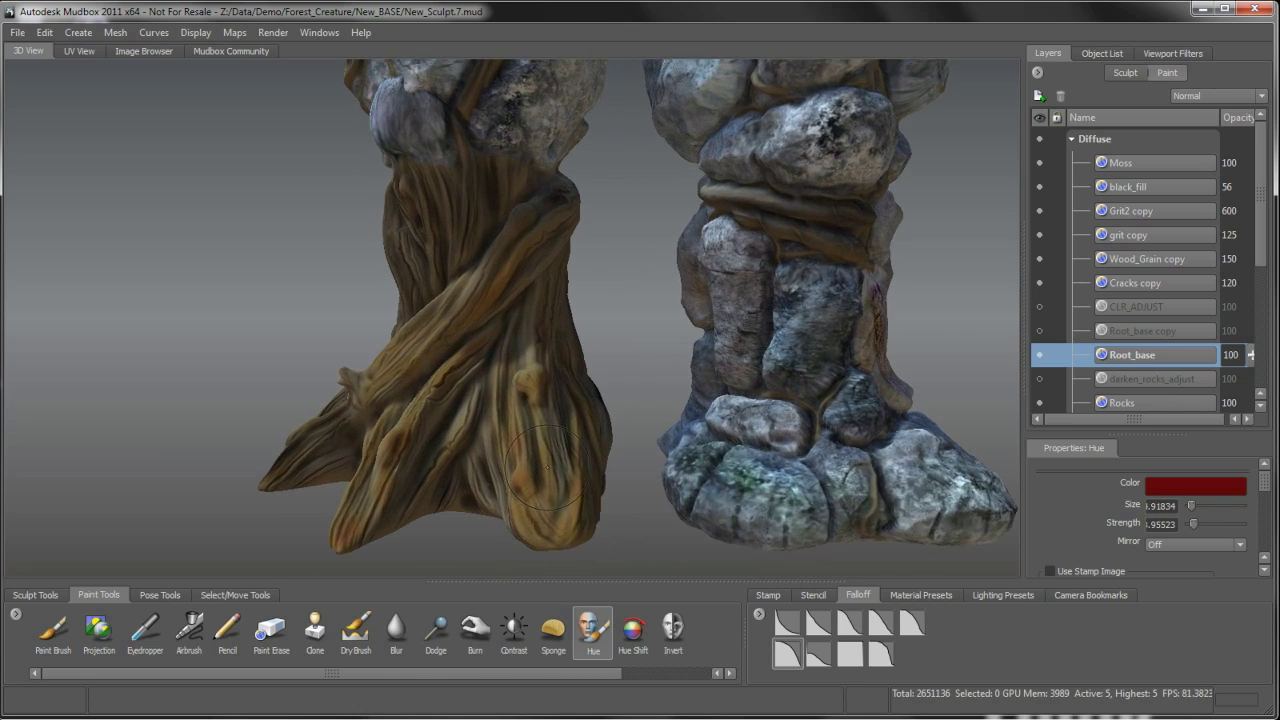
{"action": "left_click_drag", "start_coordinate": [548, 465], "coordinate": [525, 380], "text": "alt"}
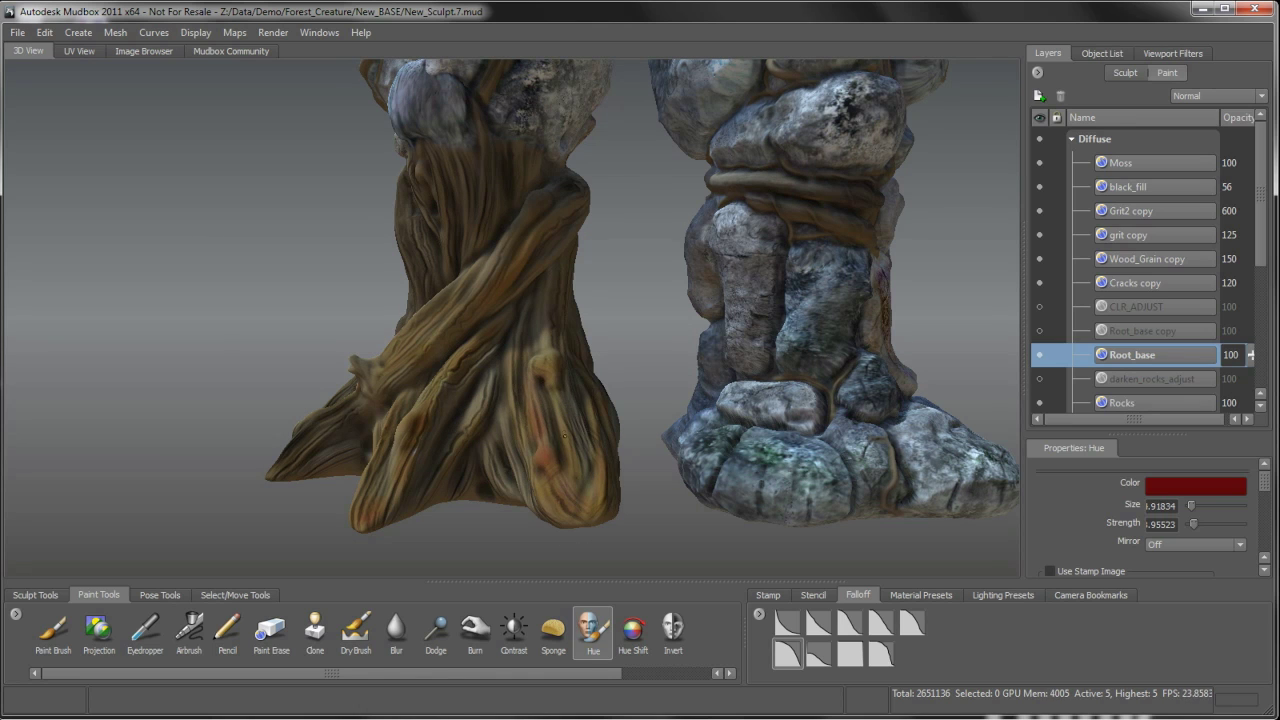
{"action": "left_click_drag", "start_coordinate": [578, 497], "coordinate": [512, 391], "text": "alt"}
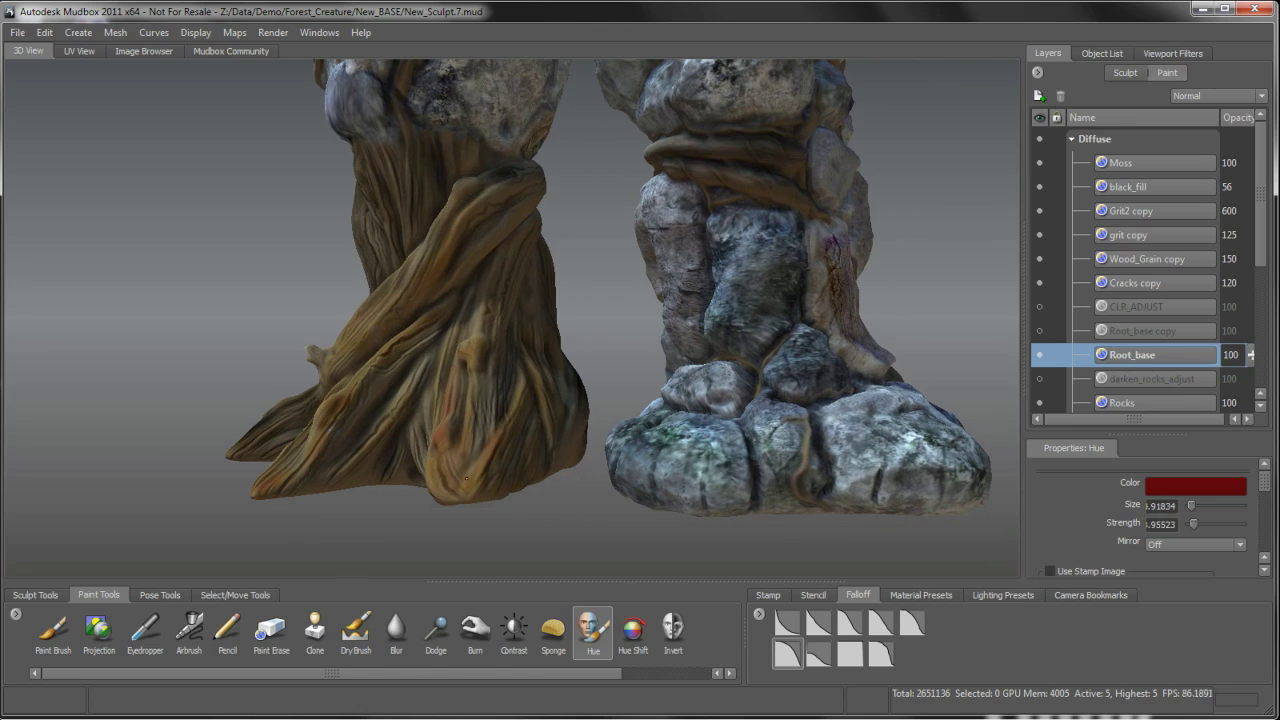
{"action": "left_click_drag", "start_coordinate": [428, 496], "coordinate": [475, 550], "text": "alt"}
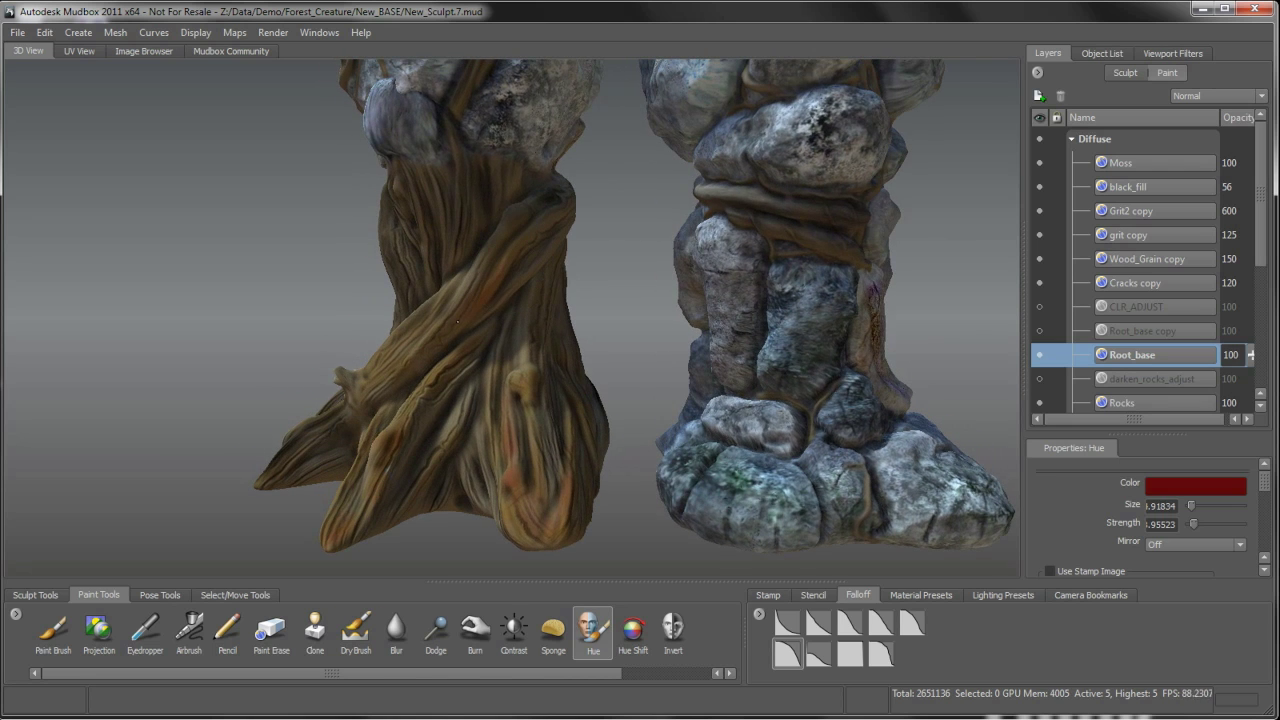
- Tint roots on the outer side and back of the wooden foot subtly with the dark red Hue brush
{"action": "mouse_move", "coordinate": [395, 373]}
{"action": "left_mouse_down", "text": "alt"}
{"action": "mouse_move", "coordinate": [535, 350]}
{"action": "mouse_move", "coordinate": [590, 325]}
{"action": "mouse_move", "coordinate": [617, 293]}
{"action": "left_mouse_up", "text": "alt"}
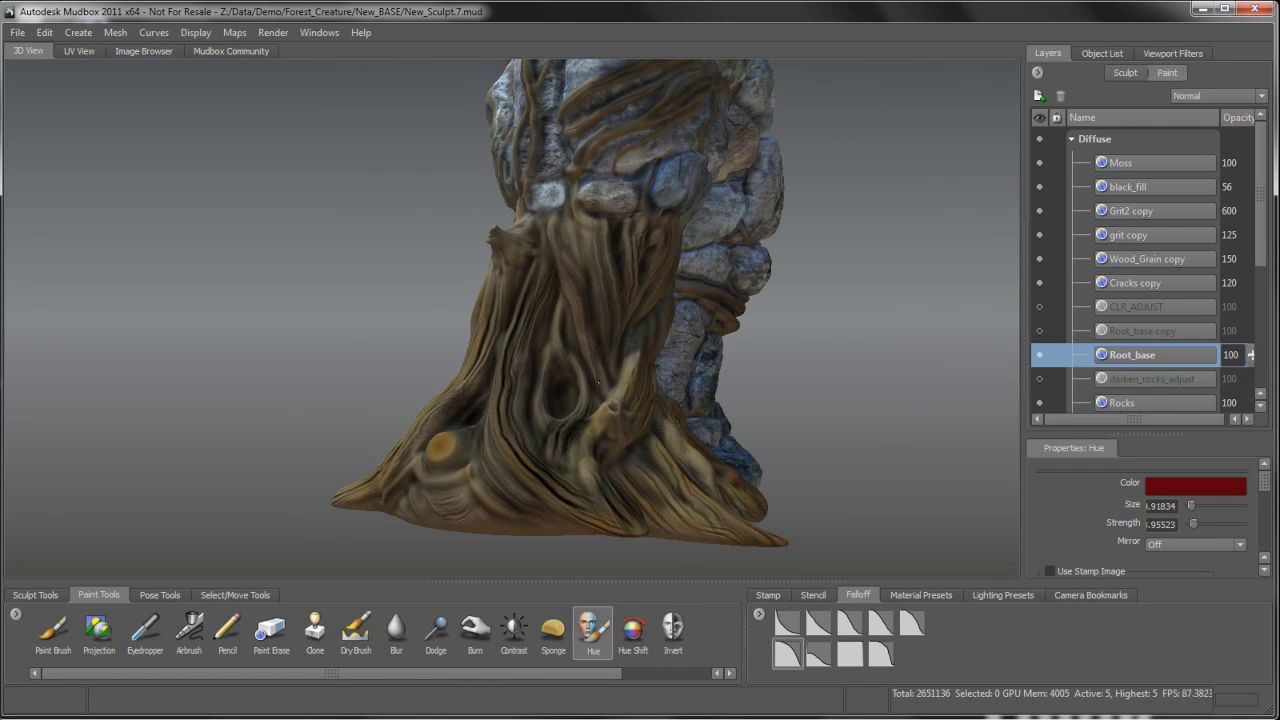
{"action": "left_click_drag", "start_coordinate": [558, 400], "coordinate": [655, 412], "text": "alt"}
{"action": "left_click_drag", "start_coordinate": [595, 462], "coordinate": [583, 478], "text": "alt"}
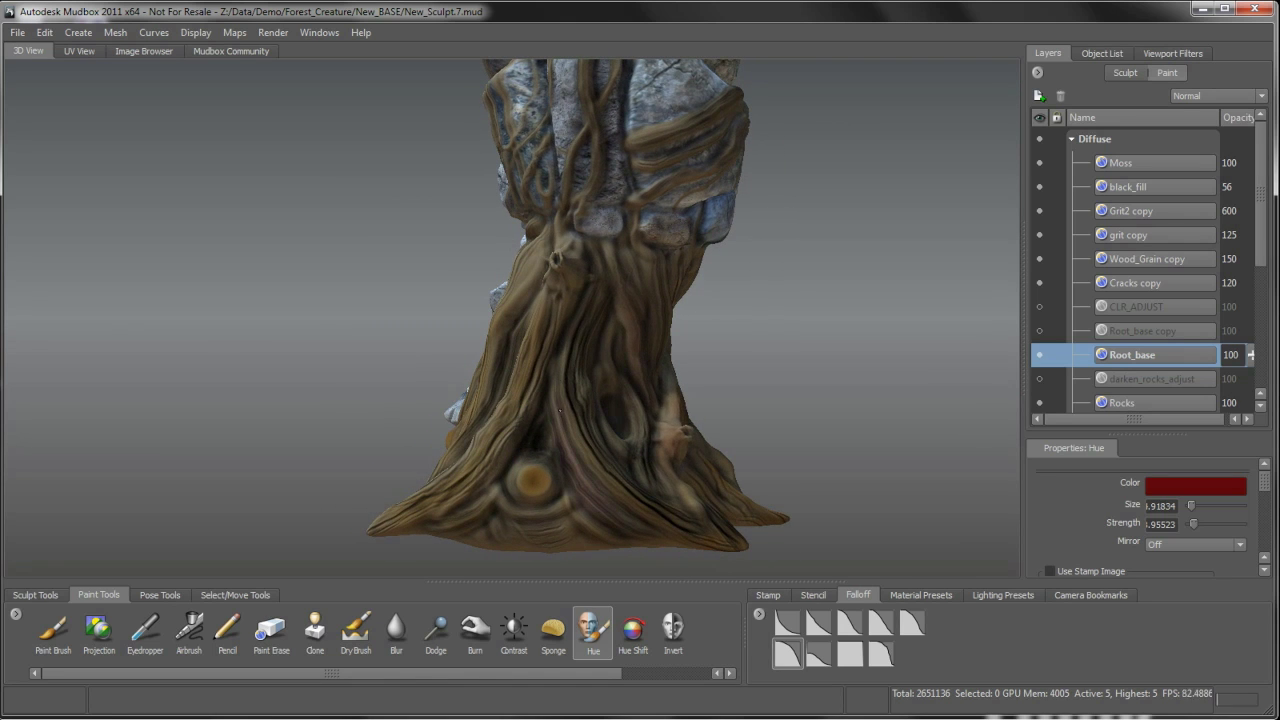
{"action": "mouse_move", "coordinate": [533, 444]}
{"action": "left_mouse_down", "text": "alt"}
{"action": "mouse_move", "coordinate": [321, 415]}
{"action": "mouse_move", "coordinate": [445, 410]}
{"action": "mouse_move", "coordinate": [494, 450]}
{"action": "left_mouse_up", "text": "alt"}
{"action": "mouse_move", "coordinate": [533, 396]}
{"action": "left_mouse_down", "text": "alt"}
{"action": "mouse_move", "coordinate": [480, 380]}
{"action": "mouse_move", "coordinate": [537, 388]}
{"action": "left_mouse_up", "text": "alt"}
{"action": "mouse_move", "coordinate": [449, 361]}
{"action": "left_mouse_down", "text": "alt"}
{"action": "mouse_move", "coordinate": [430, 439]}
{"action": "mouse_move", "coordinate": [460, 410]}
{"action": "mouse_move", "coordinate": [478, 351]}
{"action": "left_mouse_up", "text": "alt"}
{"action": "left_click_drag", "start_coordinate": [500, 400], "coordinate": [488, 347], "text": "alt"}
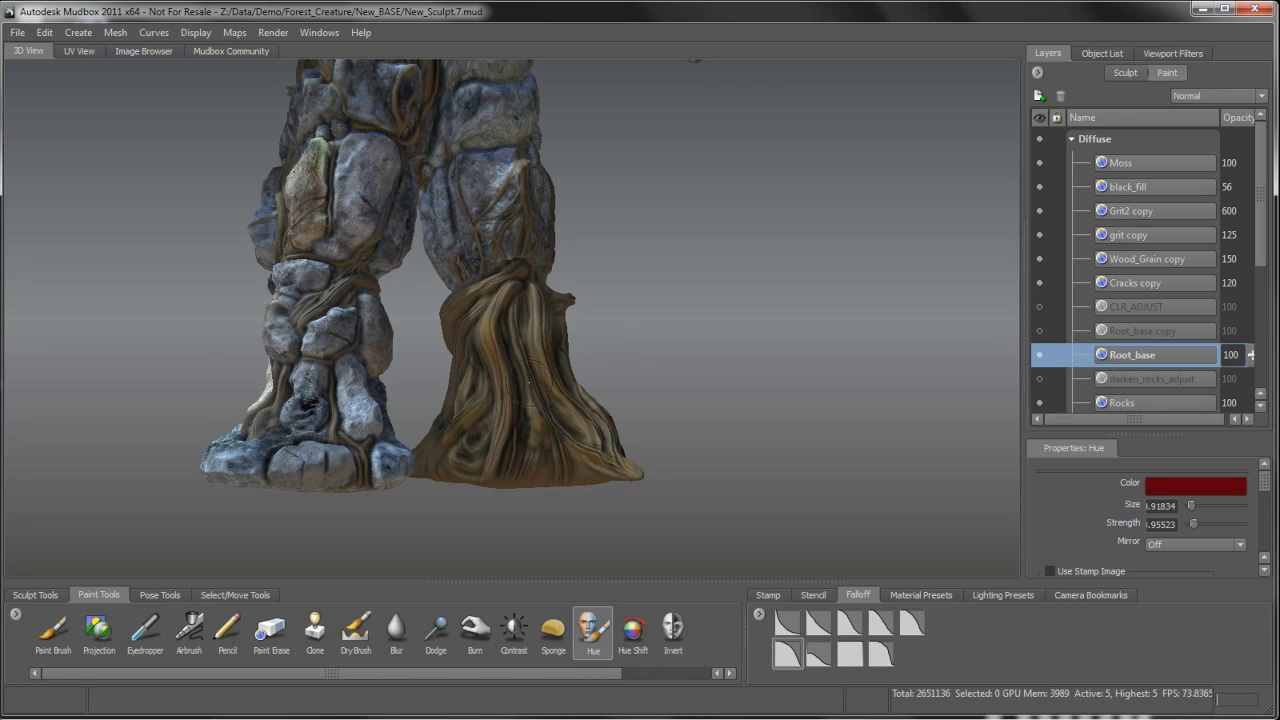
{"action": "left_click_drag", "start_coordinate": [533, 375], "coordinate": [709, 372], "text": "alt"}
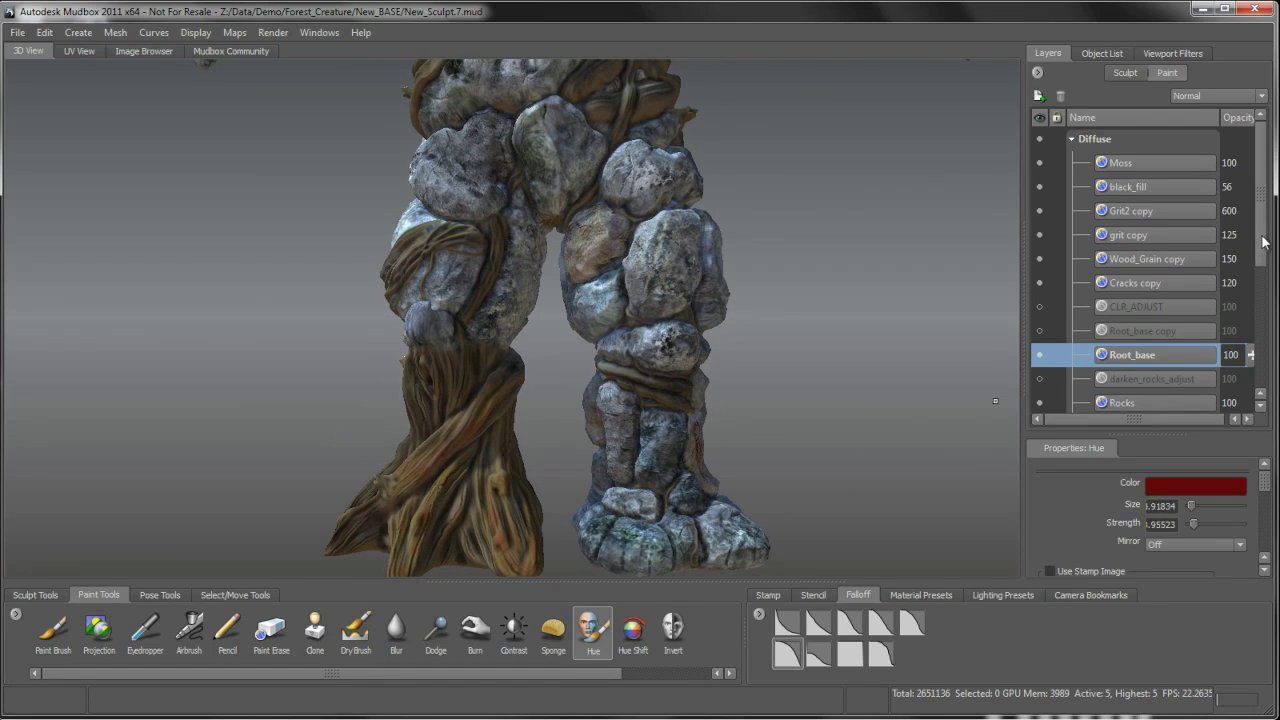
- Make the CLR_ADJUST paint layer visible and set its blend mode to Color
{"action": "right_click_drag", "start_coordinate": [787, 278], "coordinate": [781, 210], "text": "alt"}
{"action": "middle_click_drag", "start_coordinate": [781, 210], "coordinate": [771, 300], "text": "alt"}
{"action": "mouse_move", "coordinate": [771, 313]}
{"action": "left_mouse_down", "text": "alt"}
{"action": "mouse_move", "coordinate": [720, 300]}
{"action": "mouse_move", "coordinate": [722, 312]}
{"action": "left_mouse_up", "text": "alt"}
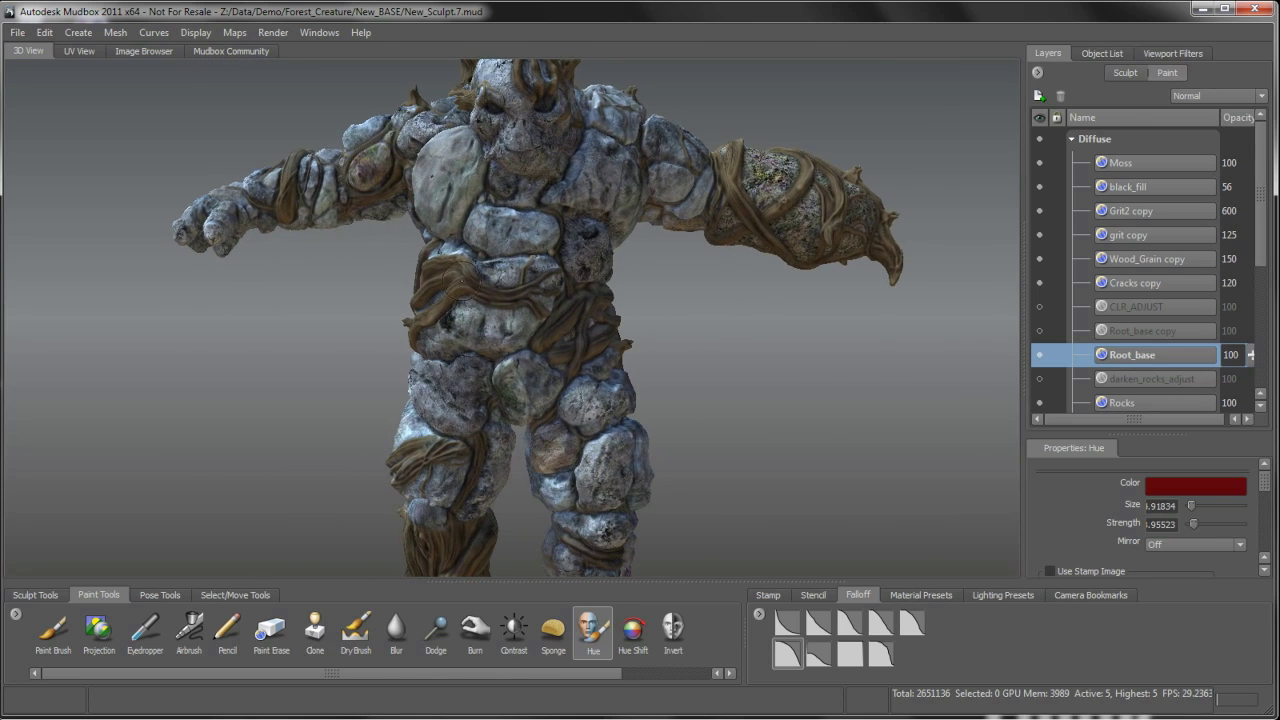
{"action": "mouse_move", "coordinate": [736, 434]}
{"action": "left_mouse_down", "text": "alt"}
{"action": "mouse_move", "coordinate": [710, 438]}
{"action": "mouse_move", "coordinate": [720, 388]}
{"action": "left_mouse_up", "text": "alt"}
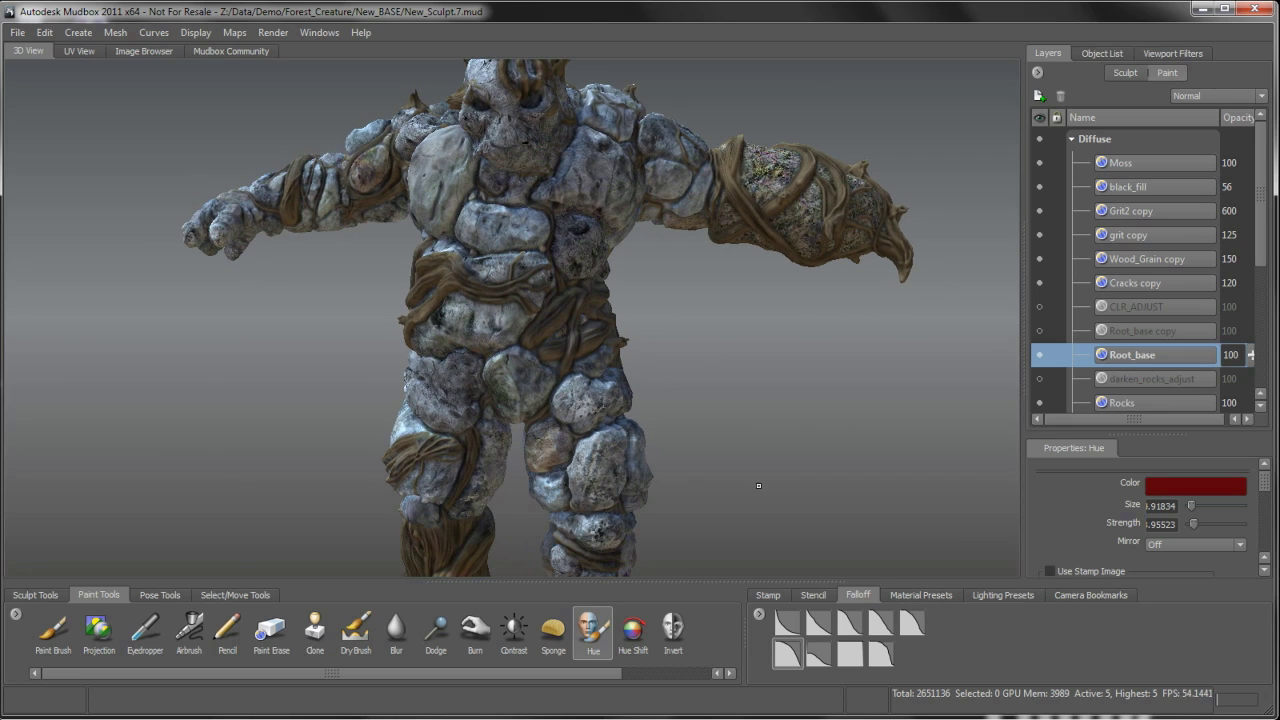
{"action": "left_click", "coordinate": [1146, 311]}
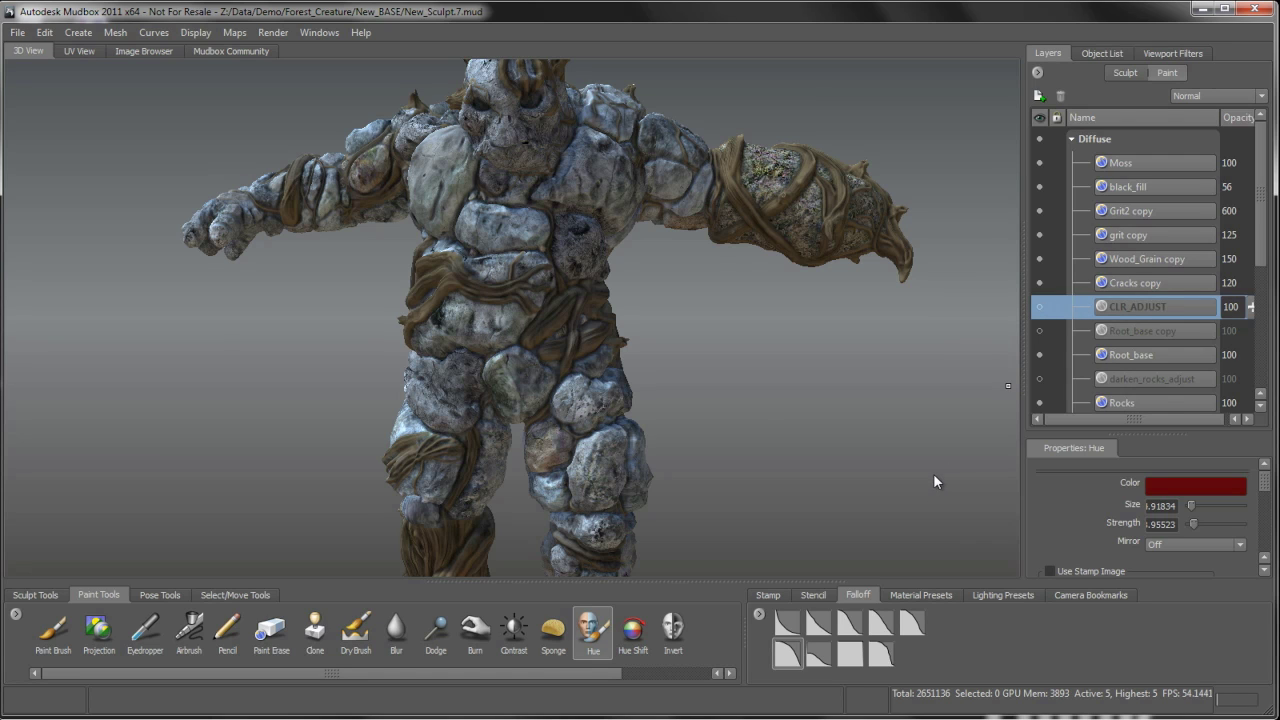
{"action": "left_click", "coordinate": [1040, 307]}
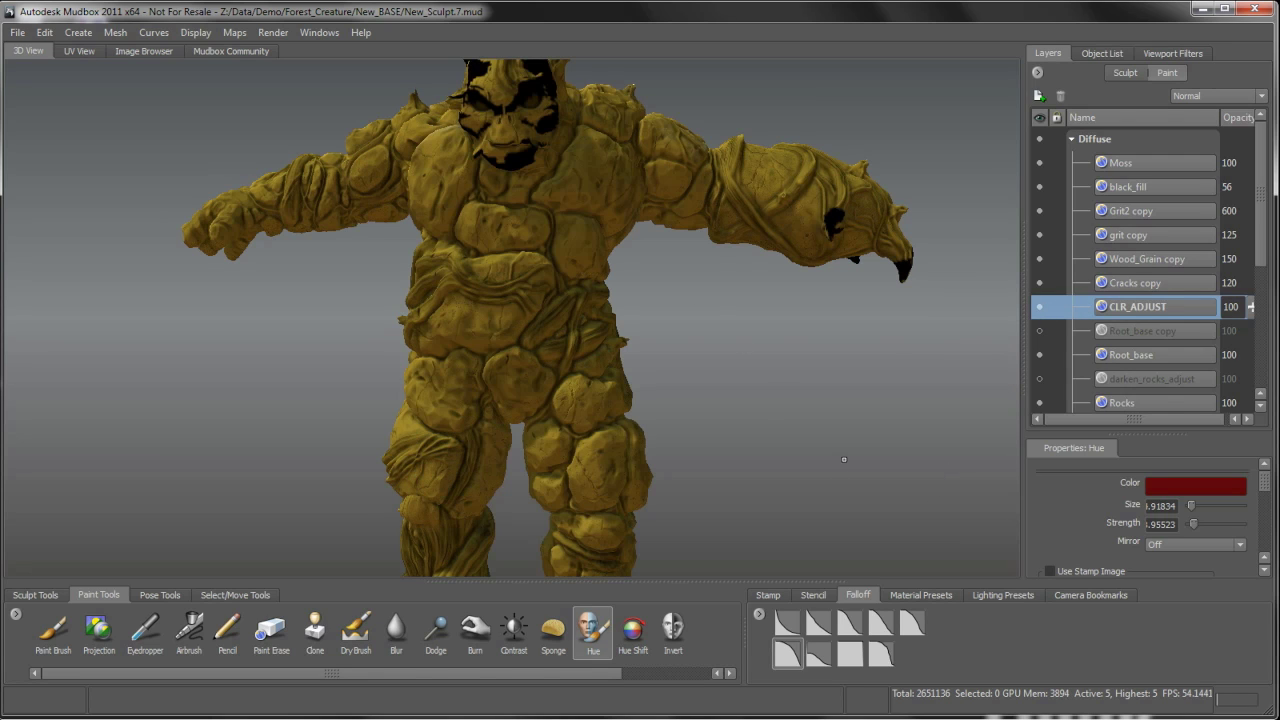
{"action": "left_click", "coordinate": [1219, 93]}
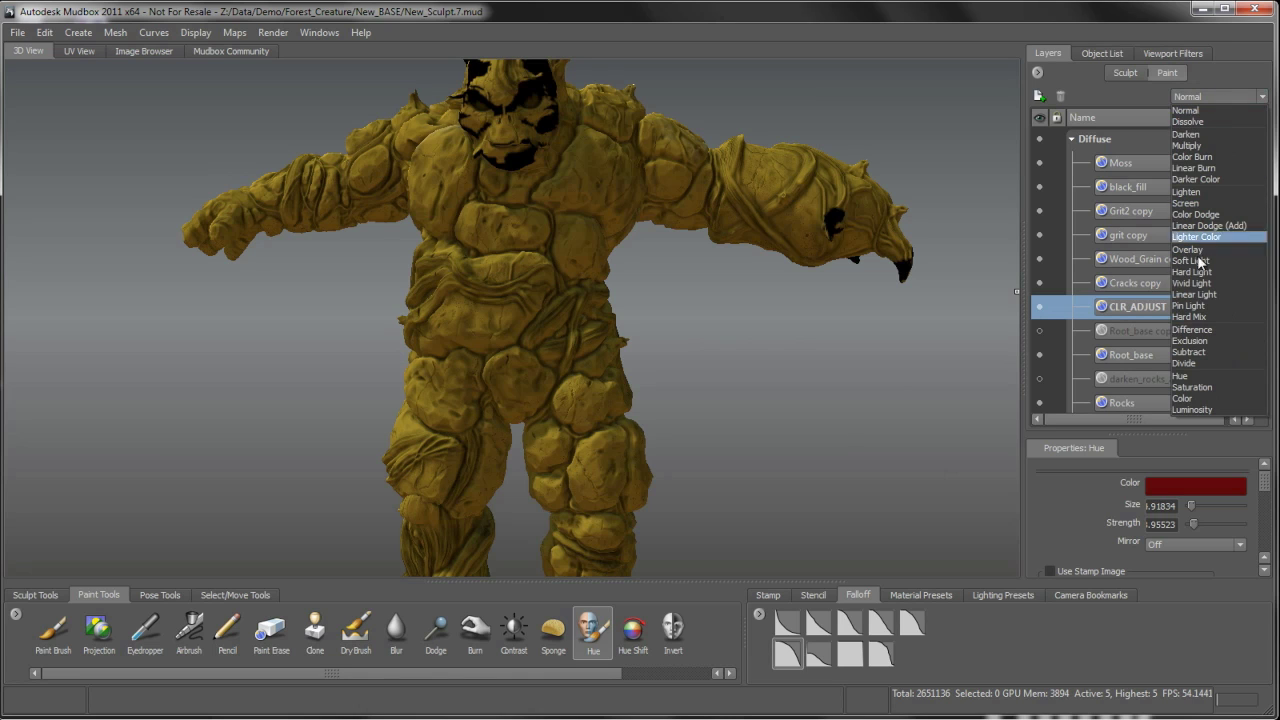
{"action": "left_click", "coordinate": [1216, 397]}
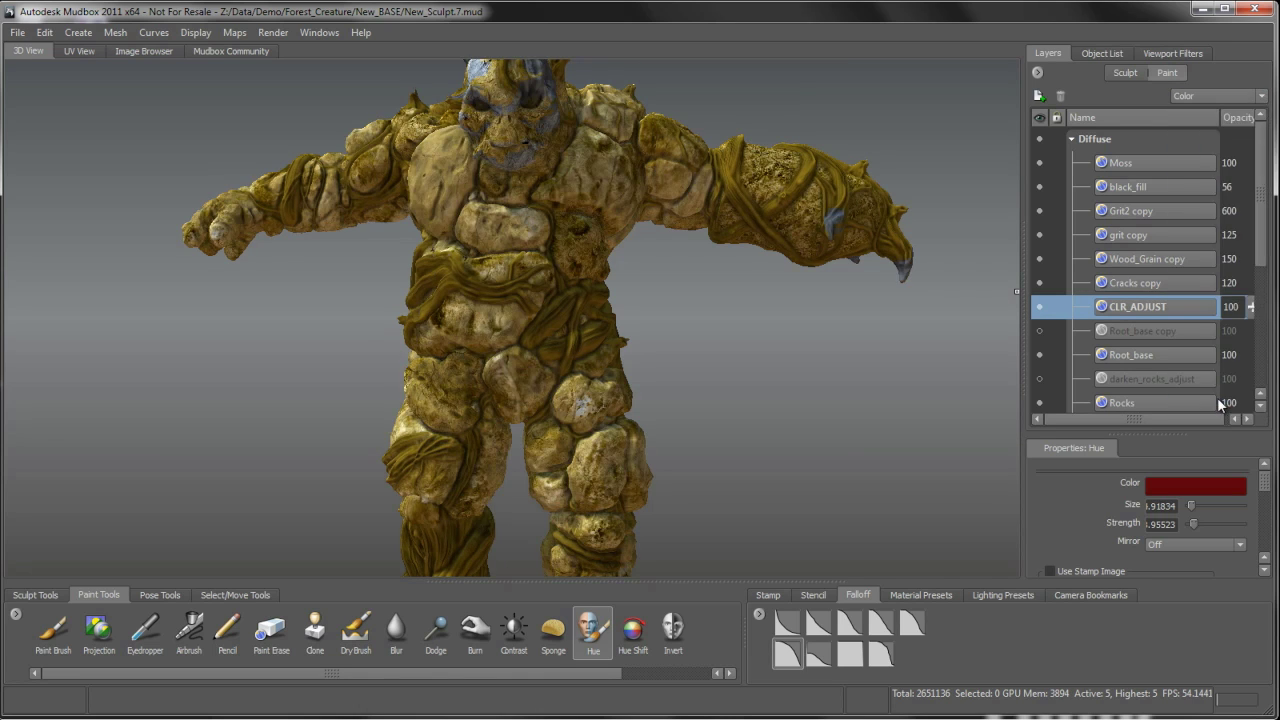
- Set the CLR_ADJUST layer's opacity to 15
{"action": "left_click_drag", "start_coordinate": [1250, 310], "coordinate": [1249, 384]}
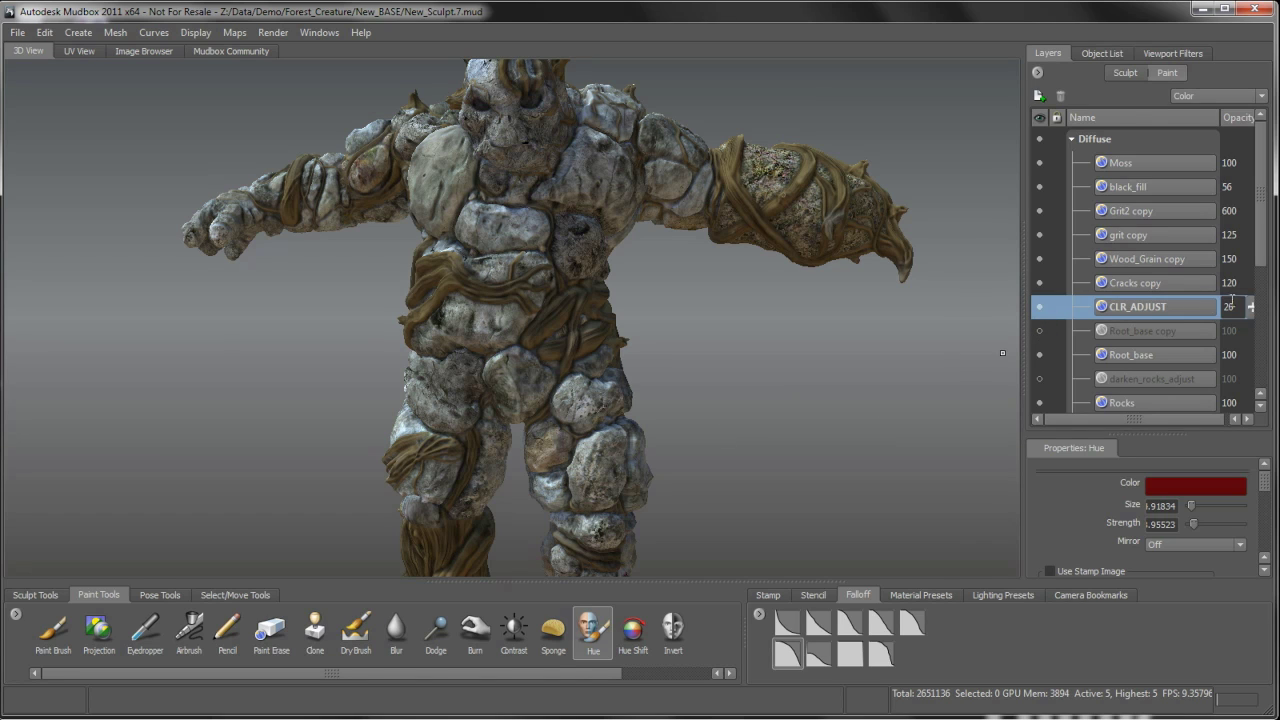
{"action": "left_click_drag", "start_coordinate": [1250, 310], "coordinate": [1250, 318]}
{"action": "right_click_drag", "start_coordinate": [678, 384], "coordinate": [722, 366], "text": "alt"}
{"action": "middle_click_drag", "start_coordinate": [722, 366], "coordinate": [723, 357], "text": "alt"}
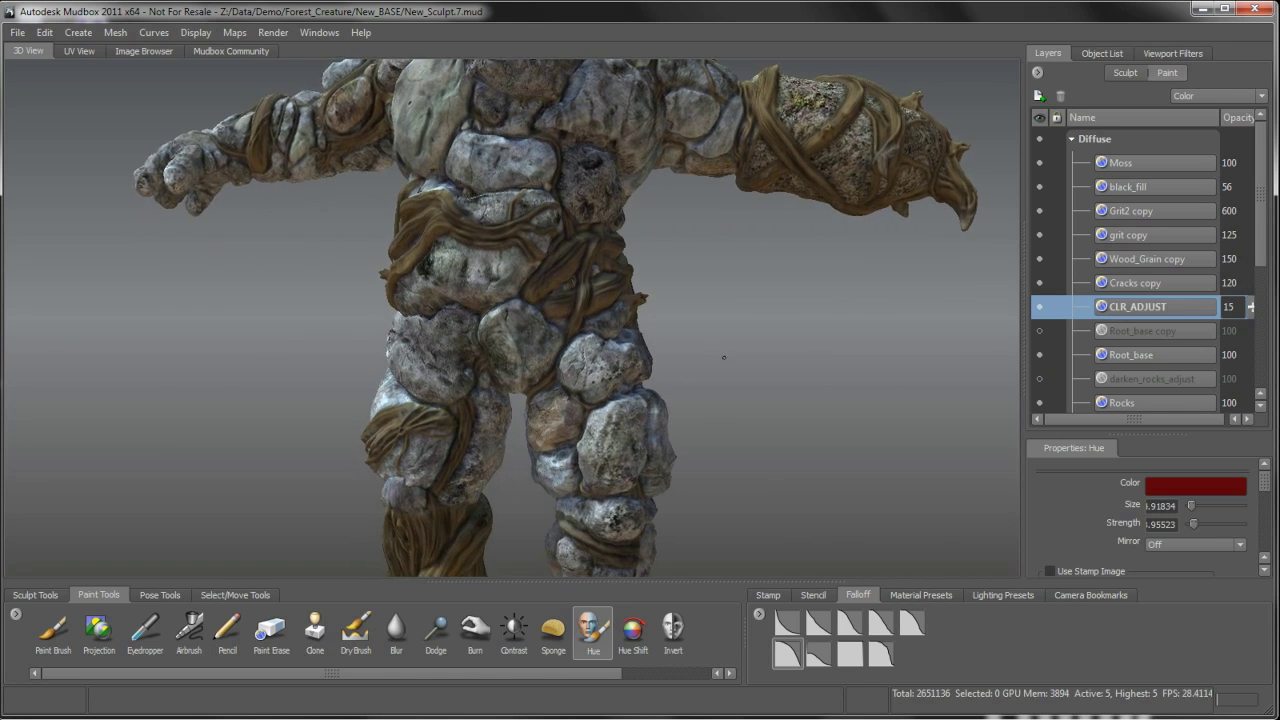
{"action": "right_click_drag", "start_coordinate": [723, 357], "coordinate": [672, 285], "text": "alt"}
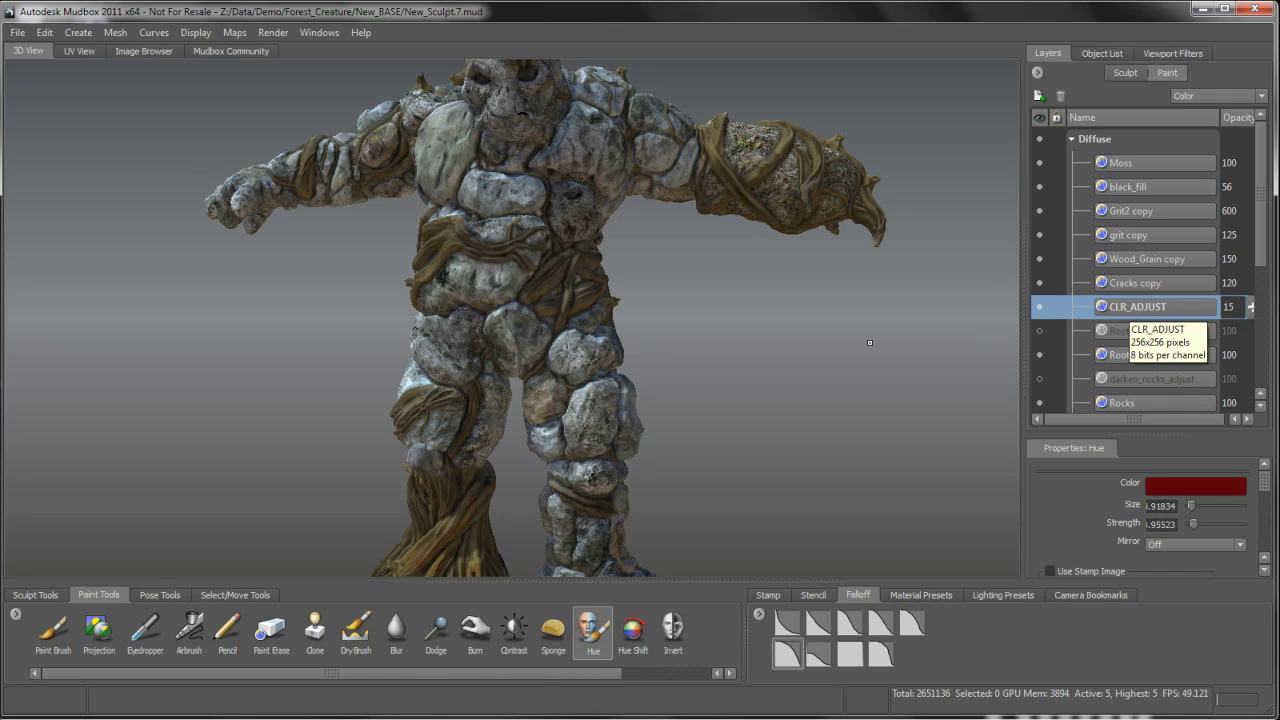
- Examine the adjusted color of the rocks and roots across the creature's torso, arms and legs
{"action": "left_click_drag", "start_coordinate": [678, 331], "coordinate": [660, 328], "text": "alt"}
{"action": "left_click_drag", "start_coordinate": [654, 279], "coordinate": [675, 293], "text": "alt"}
{"action": "middle_click_drag", "start_coordinate": [675, 293], "coordinate": [677, 243], "text": "alt"}
{"action": "right_click_drag", "start_coordinate": [677, 243], "coordinate": [686, 286], "text": "alt"}
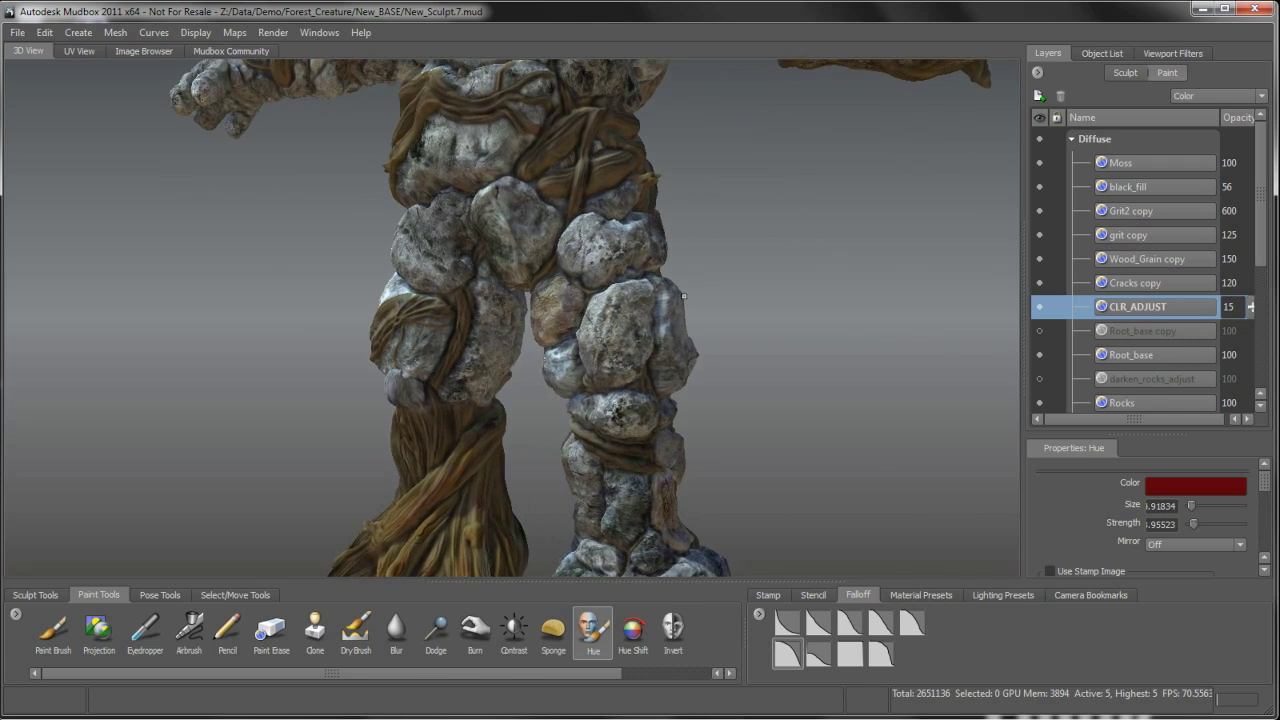
{"action": "left_click_drag", "start_coordinate": [686, 286], "coordinate": [715, 296], "text": "alt"}
{"action": "middle_click_drag", "start_coordinate": [611, 232], "coordinate": [602, 306], "text": "alt"}
{"action": "right_click_drag", "start_coordinate": [602, 306], "coordinate": [645, 240], "text": "alt"}
{"action": "middle_click_drag", "start_coordinate": [645, 240], "coordinate": [637, 353], "text": "alt"}
{"action": "left_click_drag", "start_coordinate": [637, 354], "coordinate": [600, 290], "text": "alt"}
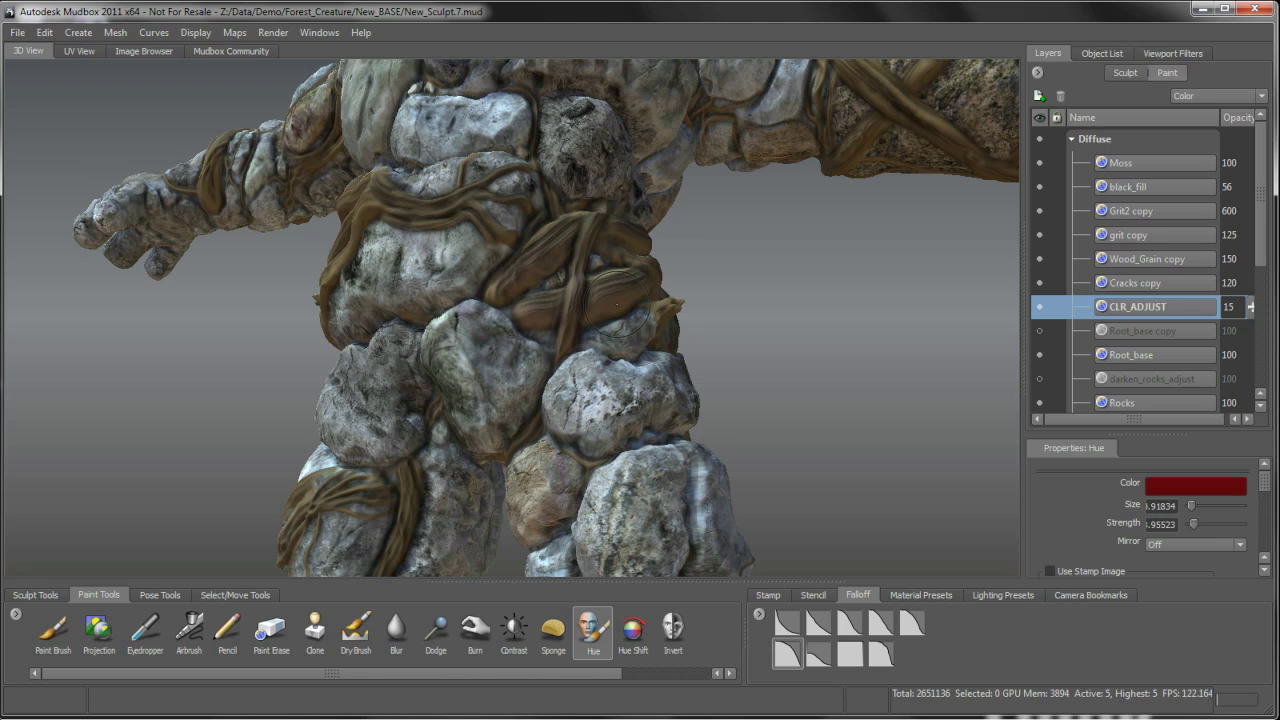
{"action": "left_click_drag", "start_coordinate": [617, 312], "coordinate": [598, 301], "text": "alt"}
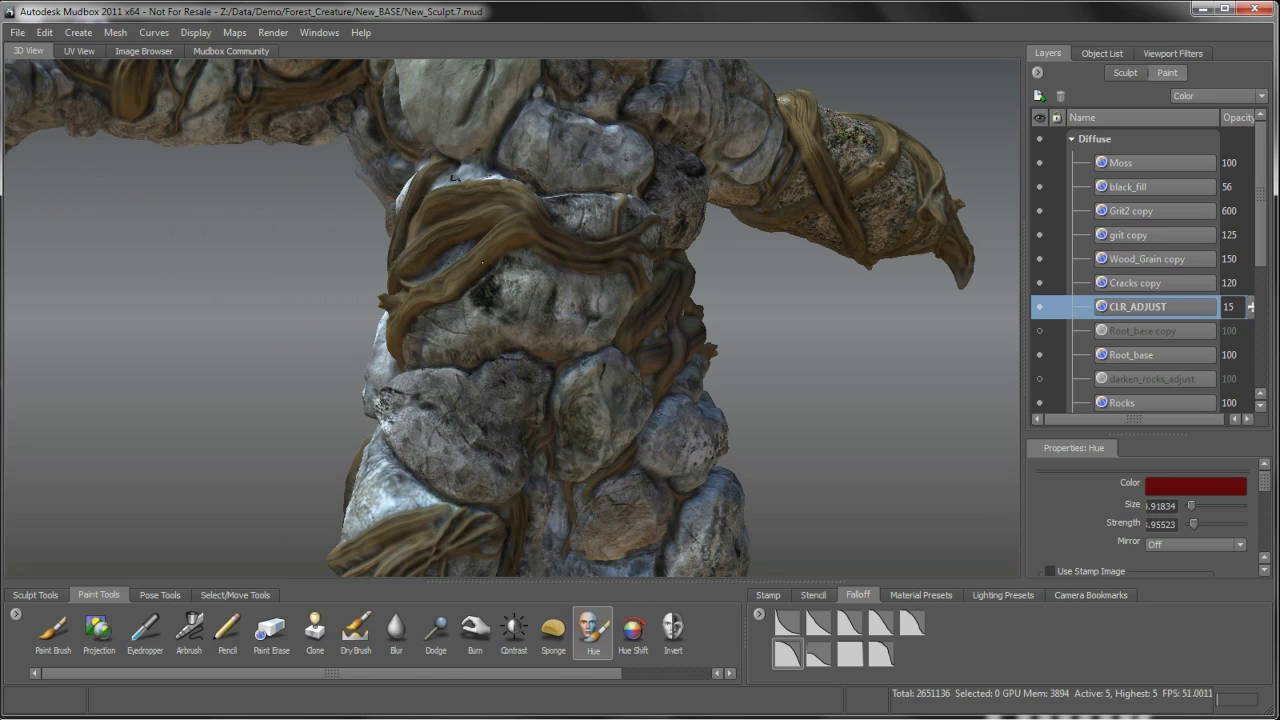
{"action": "left_click_drag", "start_coordinate": [452, 178], "coordinate": [604, 400], "text": "alt"}
{"action": "middle_click_drag", "start_coordinate": [604, 400], "coordinate": [610, 190], "text": "alt"}
{"action": "left_click_drag", "start_coordinate": [610, 190], "coordinate": [620, 193], "text": "alt"}
{"action": "right_click_drag", "start_coordinate": [620, 193], "coordinate": [630, 368], "text": "alt"}
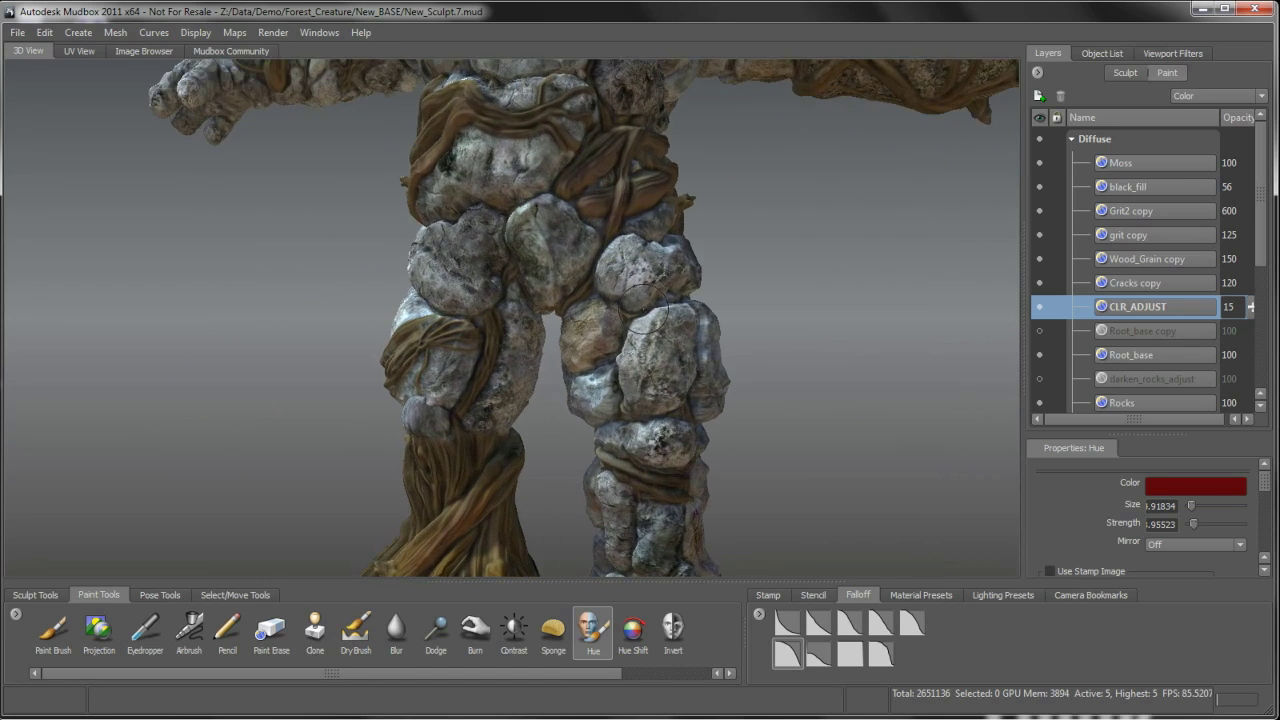
{"action": "middle_click_drag", "start_coordinate": [630, 368], "coordinate": [610, 285], "text": "alt"}
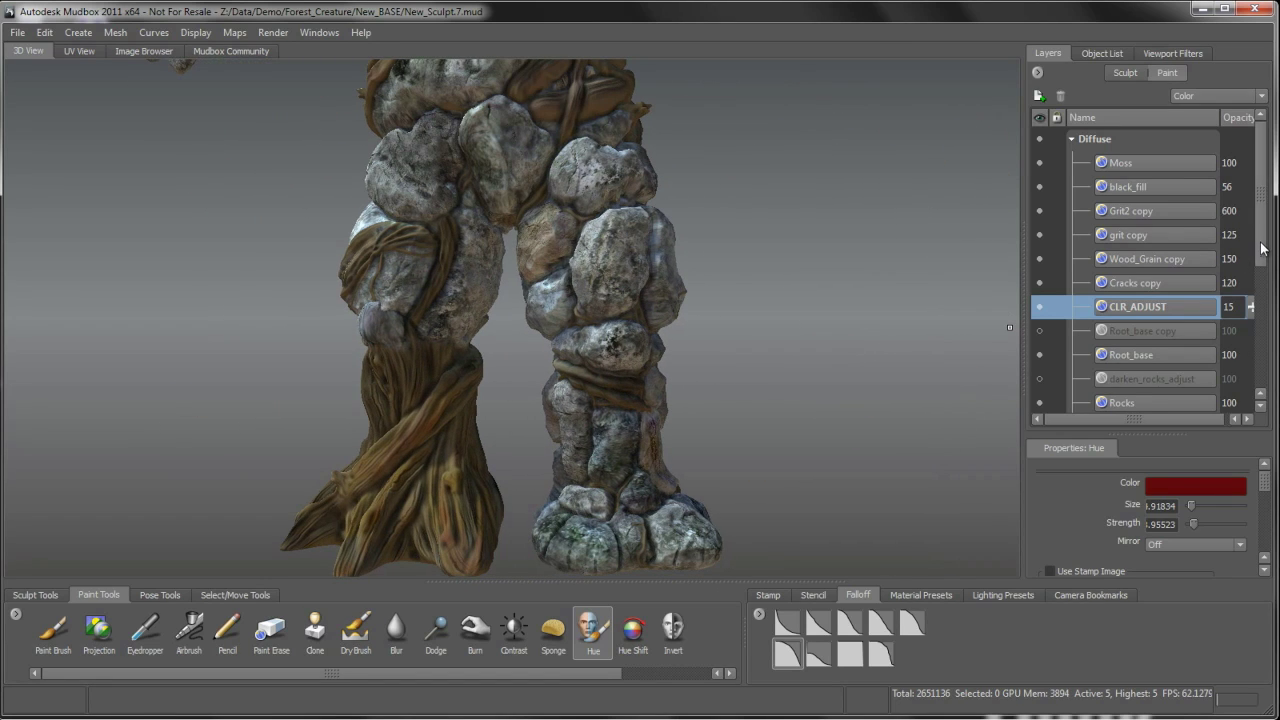
- On the Rocks layer, strengthen the texture of the stone leg's thigh and knee rocks with the Contrast brush
{"action": "scroll", "coordinate": [1261, 252], "scroll_direction": "down", "scroll_amount": 1}
{"action": "scroll", "coordinate": [1261, 256], "scroll_direction": "down", "scroll_amount": 2}
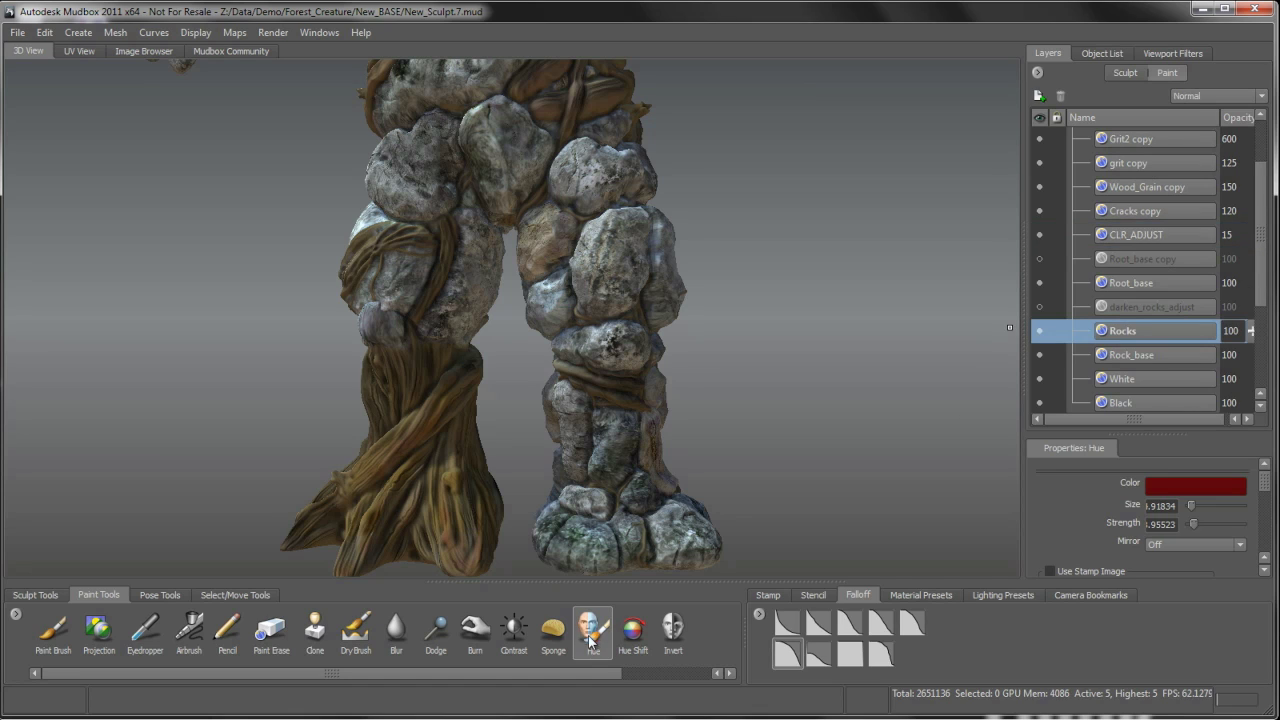
{"action": "left_click", "coordinate": [514, 630]}
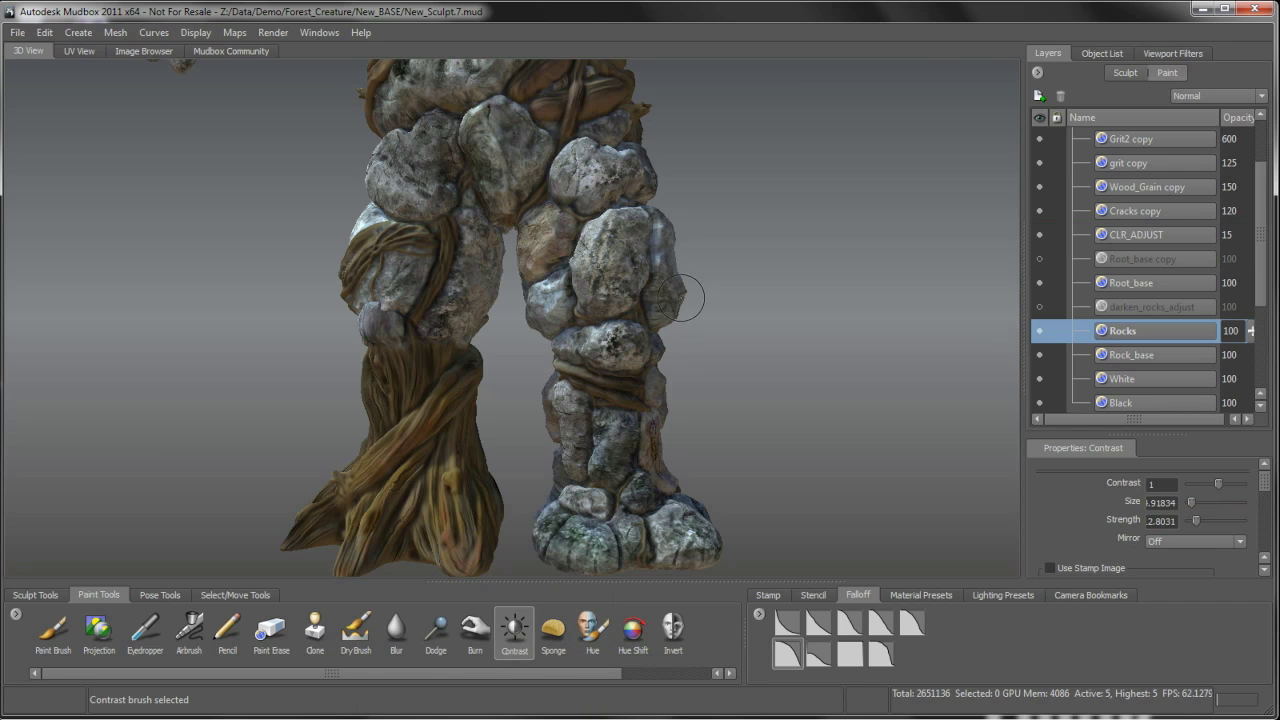
{"action": "middle_click_drag", "start_coordinate": [680, 301], "coordinate": [686, 348], "text": "alt"}
{"action": "mouse_move", "coordinate": [686, 348]}
{"action": "left_mouse_down", "text": "alt"}
{"action": "mouse_move", "coordinate": [655, 335]}
{"action": "mouse_move", "coordinate": [646, 288]}
{"action": "left_mouse_up", "text": "alt"}
{"action": "right_click_drag", "start_coordinate": [646, 288], "coordinate": [652, 412], "text": "alt"}
{"action": "middle_click_drag", "start_coordinate": [652, 412], "coordinate": [663, 338], "text": "alt"}
{"action": "right_click_drag", "start_coordinate": [663, 338], "coordinate": [665, 415], "text": "alt"}
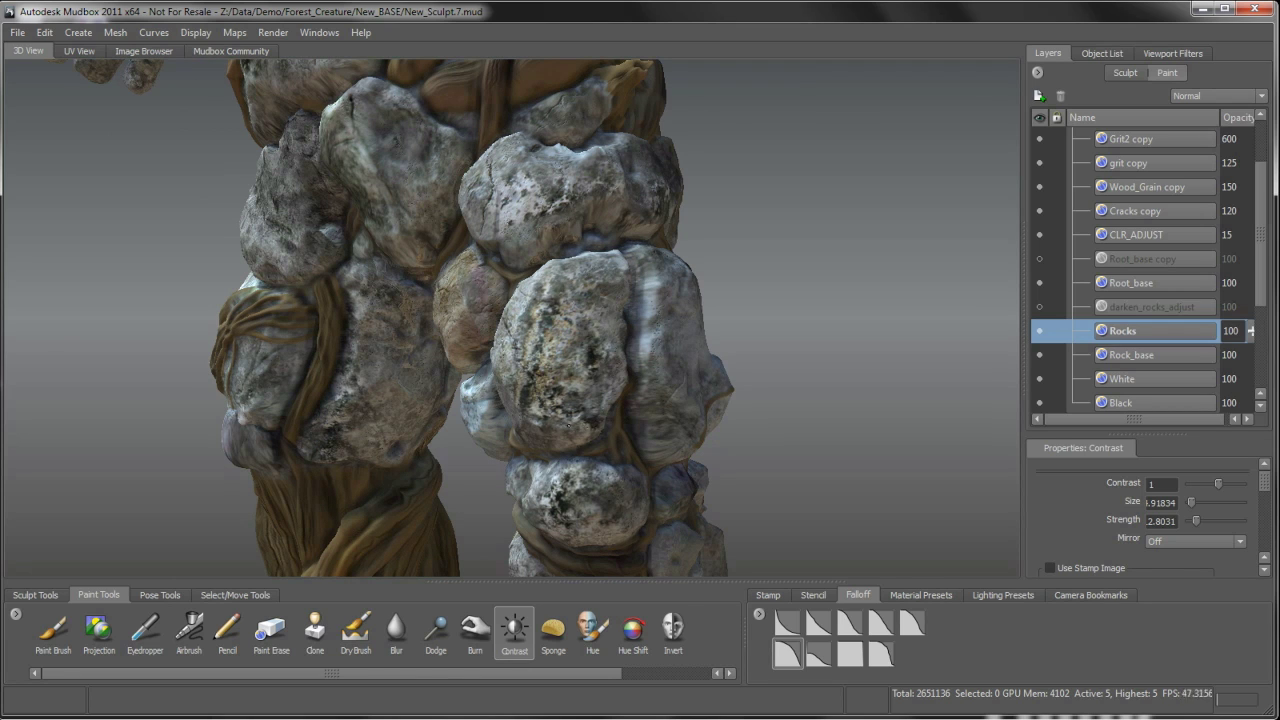
{"action": "left_click_drag", "start_coordinate": [650, 337], "coordinate": [495, 347], "text": "alt"}
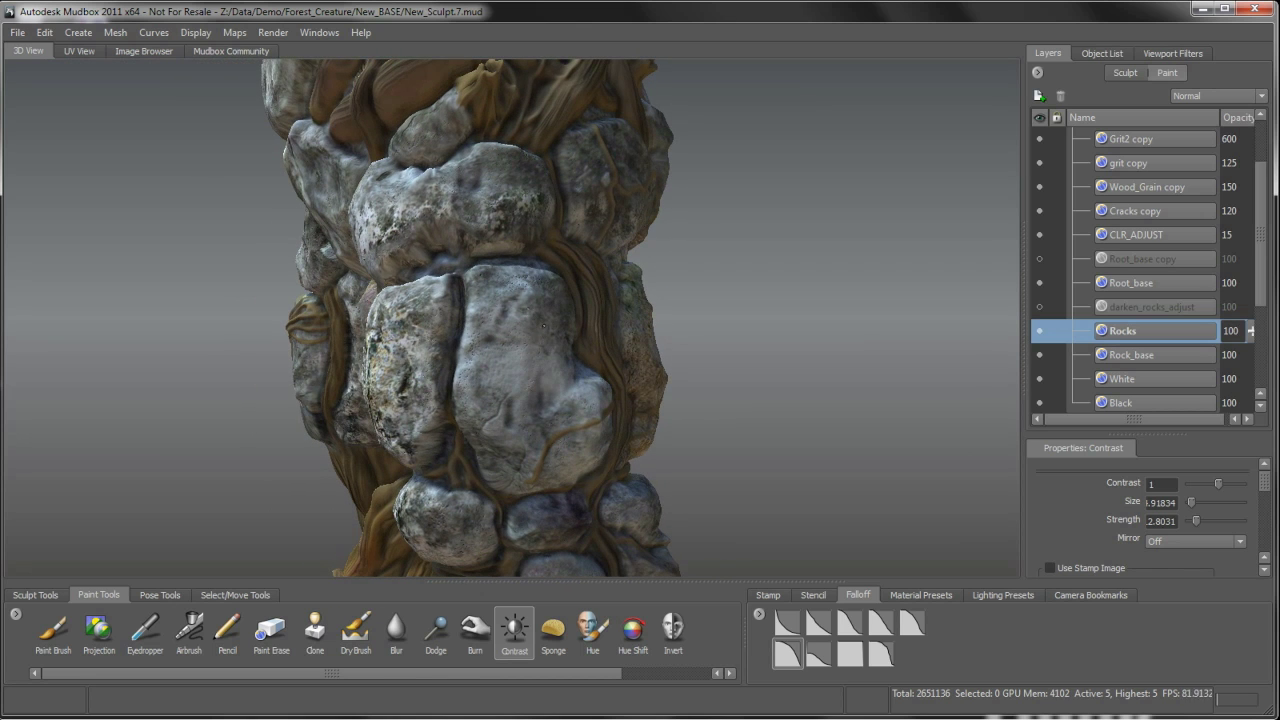
{"action": "left_click_drag", "start_coordinate": [515, 443], "coordinate": [566, 498], "text": "alt"}
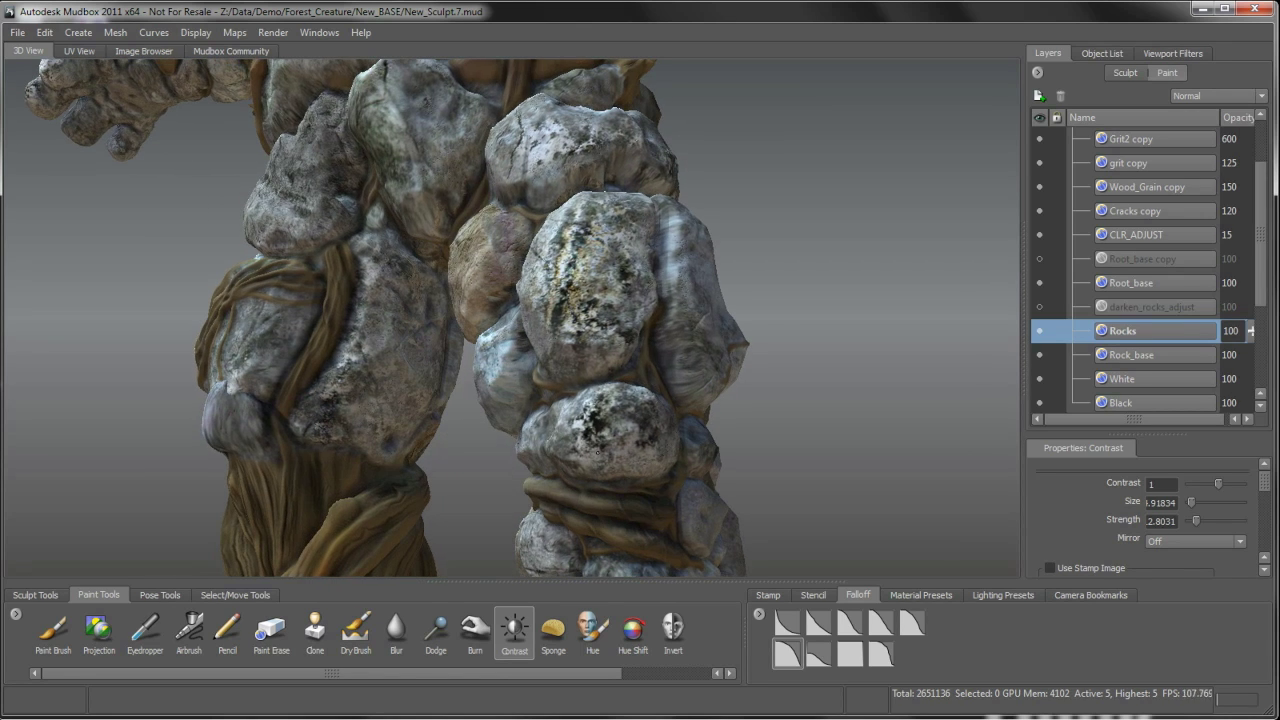
- Boost contrast on the reddish inner-thigh rock and neighbouring thigh rocks with the Contrast brush
{"action": "left_click_drag", "start_coordinate": [590, 440], "coordinate": [582, 365], "text": "alt"}
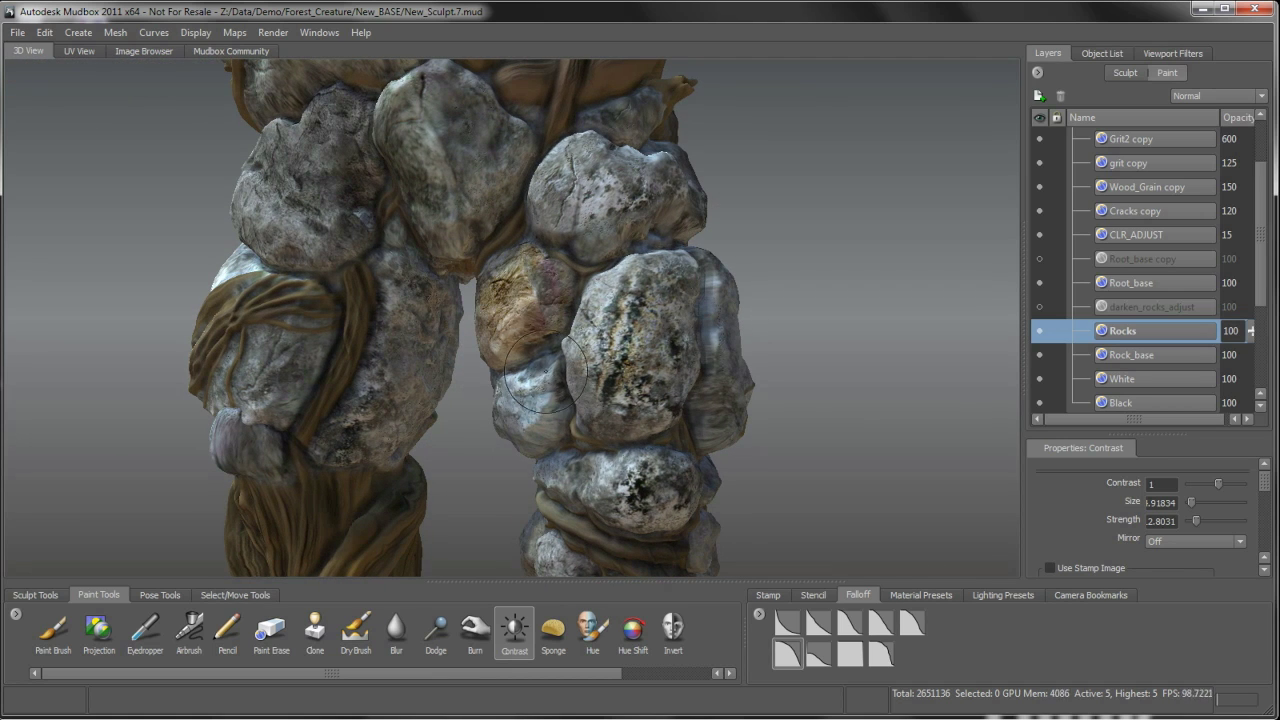
{"action": "left_click_drag", "start_coordinate": [543, 390], "coordinate": [567, 324], "text": "alt"}
{"action": "middle_click_drag", "start_coordinate": [531, 346], "coordinate": [592, 476], "text": "alt"}
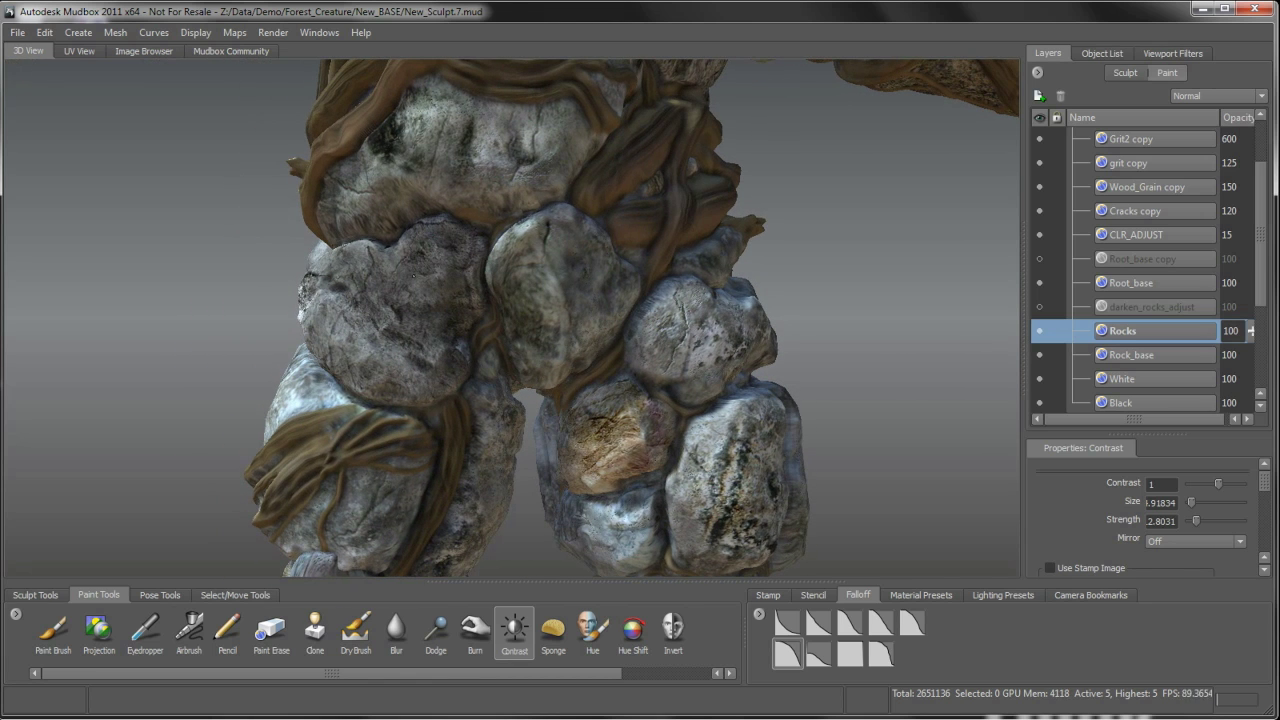
{"action": "right_click_drag", "start_coordinate": [583, 335], "coordinate": [548, 340], "text": "alt"}
{"action": "left_click_drag", "start_coordinate": [590, 380], "coordinate": [570, 380], "text": "alt"}
{"action": "middle_click_drag", "start_coordinate": [606, 423], "coordinate": [520, 385], "text": "alt"}
{"action": "left_click_drag", "start_coordinate": [580, 400], "coordinate": [550, 405], "text": "alt"}
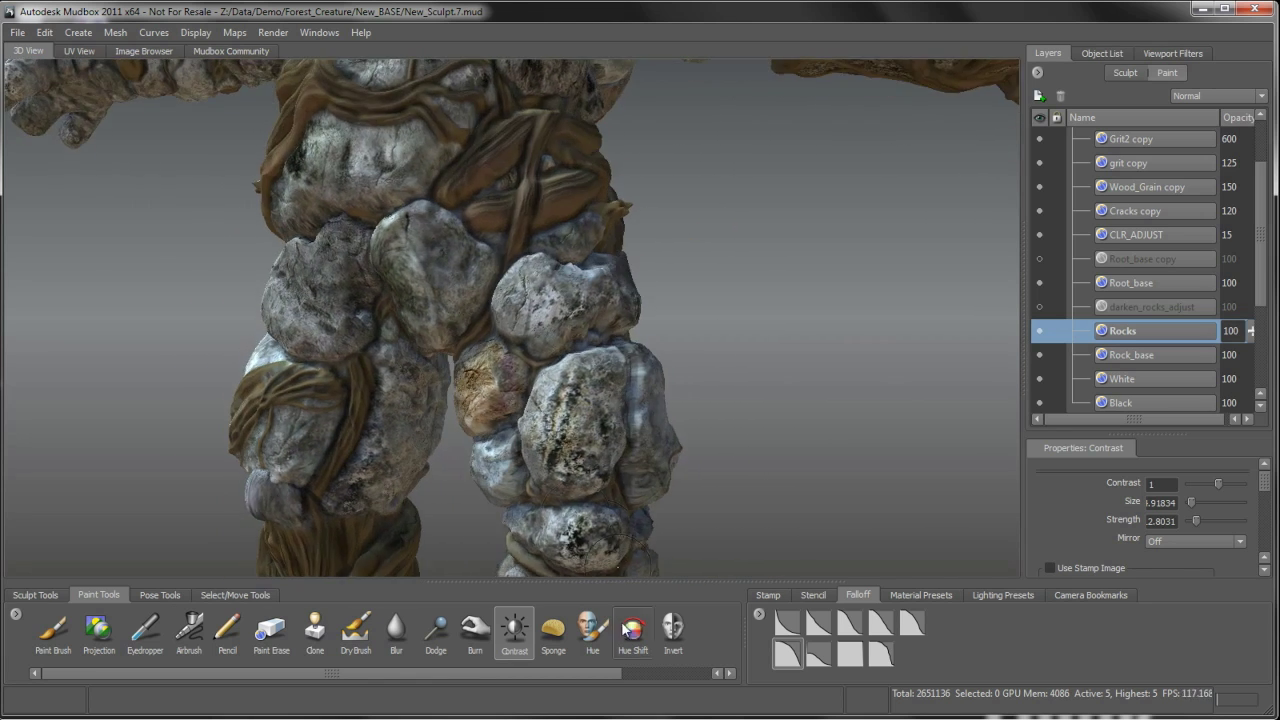
- Switch to the Hue brush and set its color to dark purple
{"action": "left_click", "coordinate": [593, 640]}
{"action": "left_click", "coordinate": [1118, 486]}
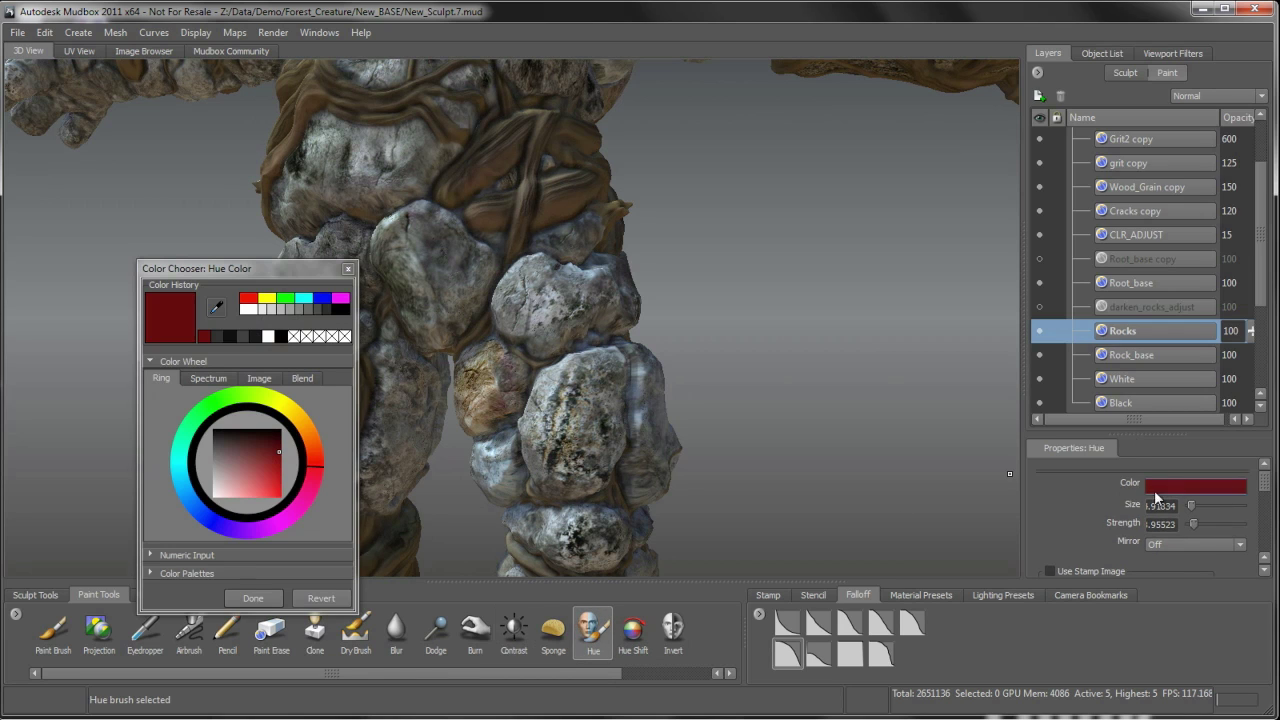
{"action": "mouse_move", "coordinate": [308, 470]}
{"action": "left_mouse_down"}
{"action": "mouse_move", "coordinate": [278, 520]}
{"action": "mouse_move", "coordinate": [234, 523]}
{"action": "mouse_move", "coordinate": [277, 524]}
{"action": "left_mouse_up"}
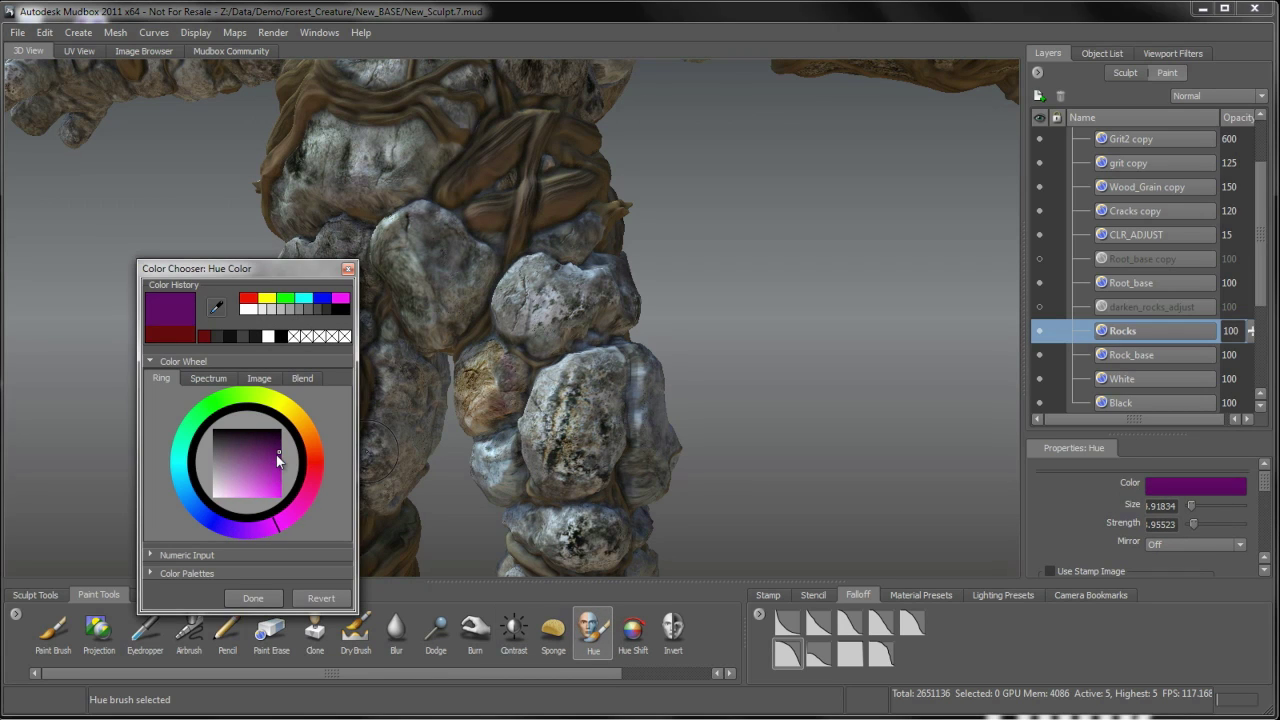
{"action": "left_click", "coordinate": [270, 599]}
- Raise the Hue brush strength and tint the stone leg's outer shin, small side and knee rocks purple
{"action": "right_click_drag", "start_coordinate": [500, 469], "coordinate": [462, 469], "text": "alt"}
{"action": "middle_click_drag", "start_coordinate": [630, 472], "coordinate": [600, 368], "text": "alt"}
{"action": "mouse_move", "coordinate": [600, 368]}
{"action": "left_mouse_down", "text": "alt"}
{"action": "mouse_move", "coordinate": [563, 368]}
{"action": "mouse_move", "coordinate": [527, 410]}
{"action": "left_mouse_up", "text": "alt"}
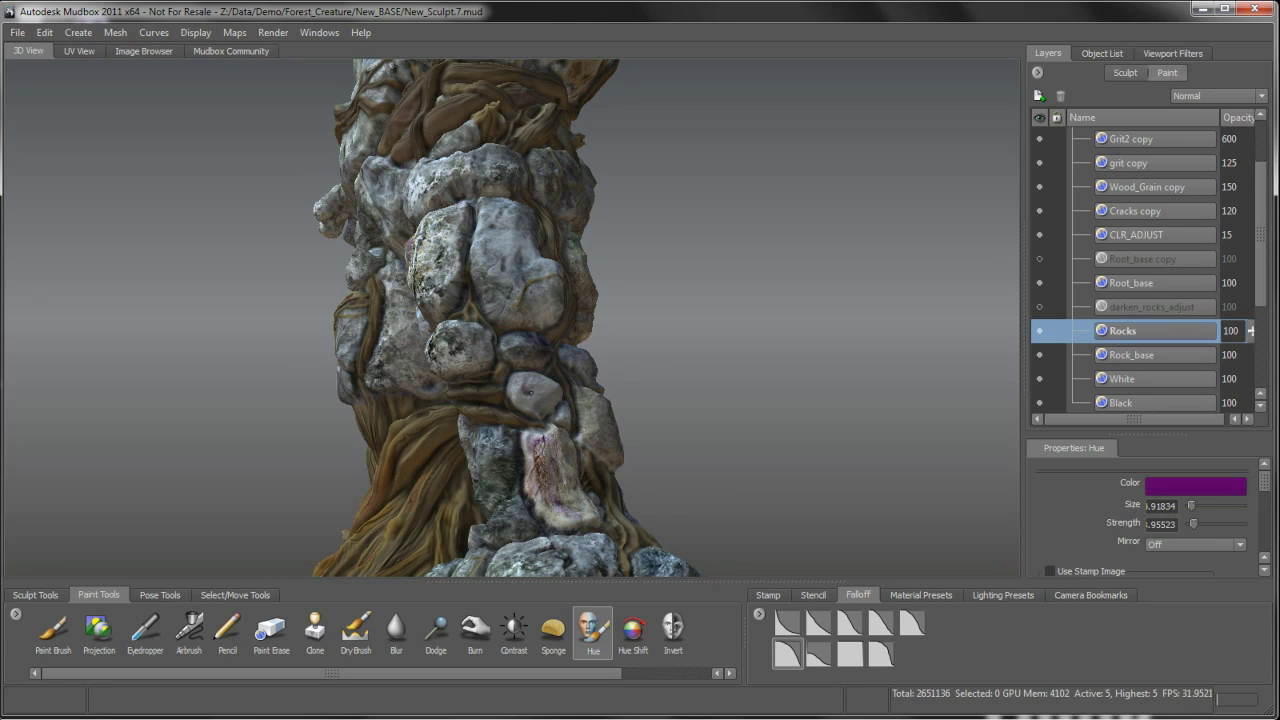
{"action": "left_click_drag", "start_coordinate": [525, 383], "coordinate": [517, 387], "text": "alt"}
{"action": "right_click_drag", "start_coordinate": [517, 387], "coordinate": [538, 409], "text": "alt"}
{"action": "left_click_drag", "start_coordinate": [538, 409], "coordinate": [538, 425]}
{"action": "left_click_drag", "start_coordinate": [538, 347], "coordinate": [538, 248]}
{"action": "left_click_drag", "start_coordinate": [541, 406], "coordinate": [519, 416]}
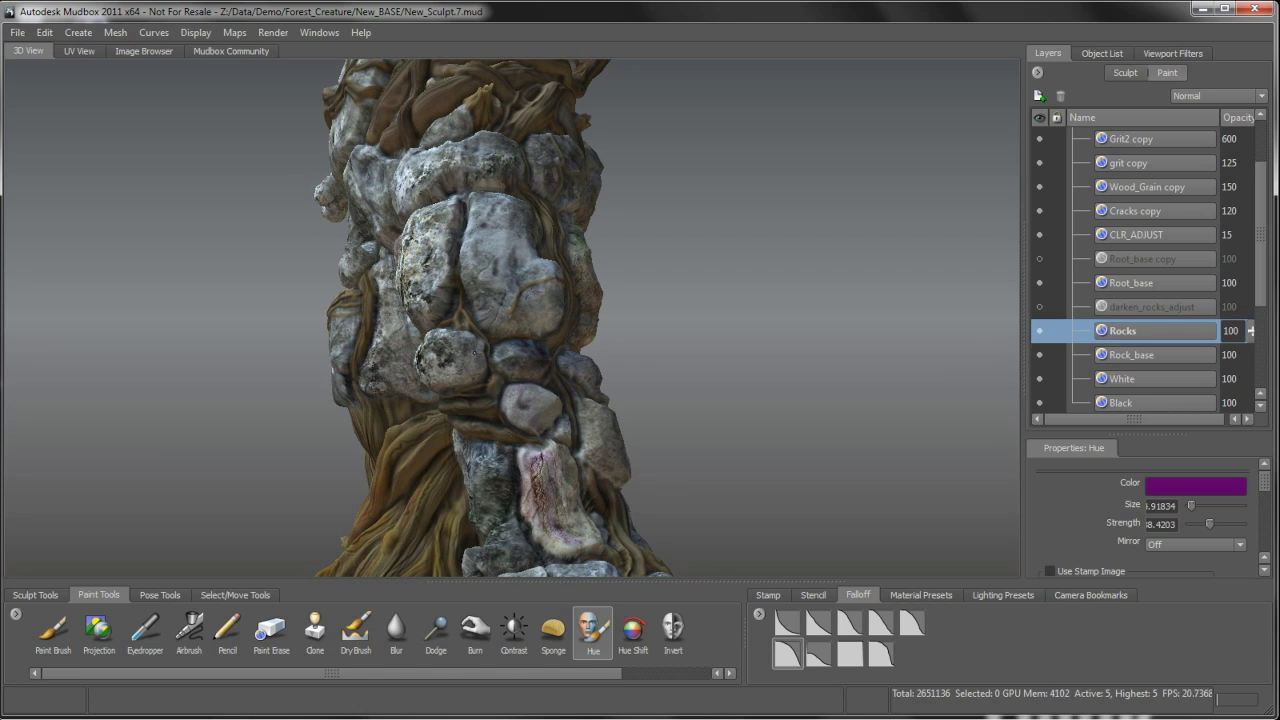
{"action": "mouse_move", "coordinate": [458, 340]}
{"action": "left_mouse_down", "text": "alt"}
{"action": "mouse_move", "coordinate": [553, 384]}
{"action": "mouse_move", "coordinate": [537, 362]}
{"action": "left_mouse_up", "text": "alt"}
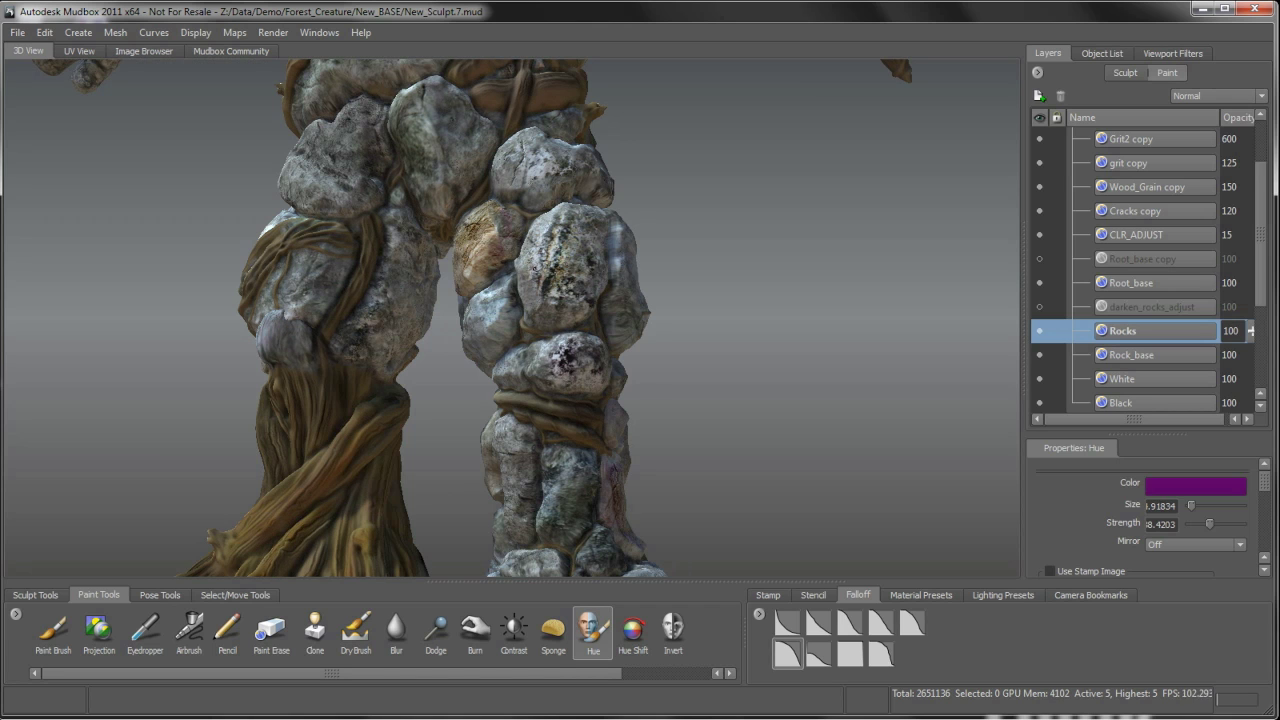
{"action": "left_click_drag", "start_coordinate": [554, 303], "coordinate": [640, 312], "text": "alt"}
- Set the Hue brush color to dark green
{"action": "left_click", "coordinate": [1184, 480]}
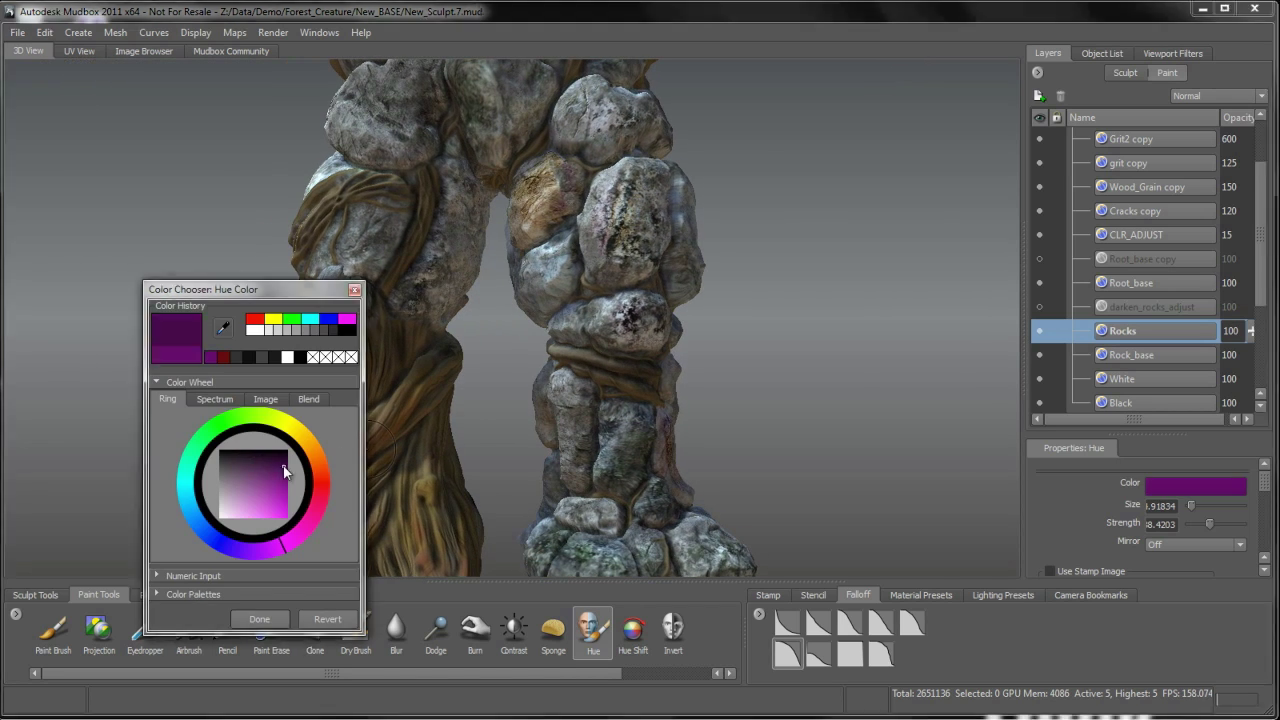
{"action": "left_click", "coordinate": [215, 432]}
{"action": "left_click", "coordinate": [251, 463]}
{"action": "left_click", "coordinate": [264, 619]}
- Tint the stone leg's large thigh rocks subtly with the dark green Hue brush
{"action": "left_click_drag", "start_coordinate": [548, 292], "coordinate": [597, 281], "text": "alt"}
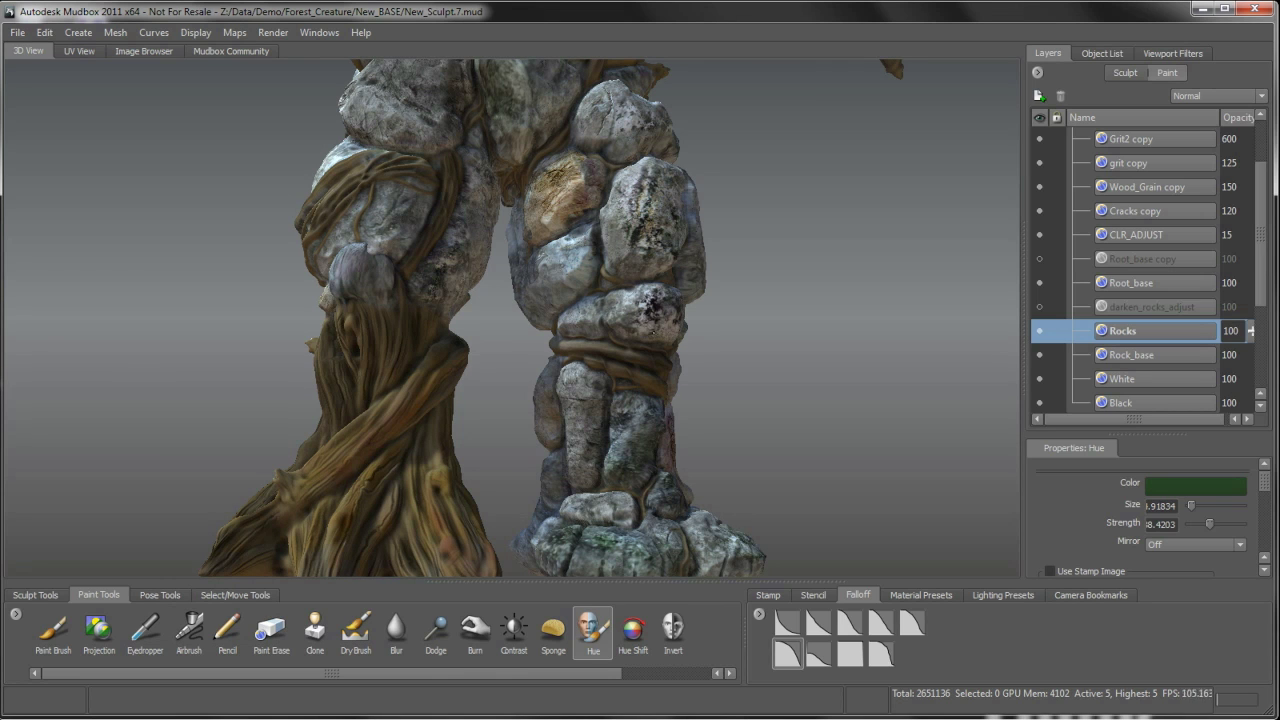
{"action": "left_click_drag", "start_coordinate": [636, 311], "coordinate": [548, 193], "text": "alt"}
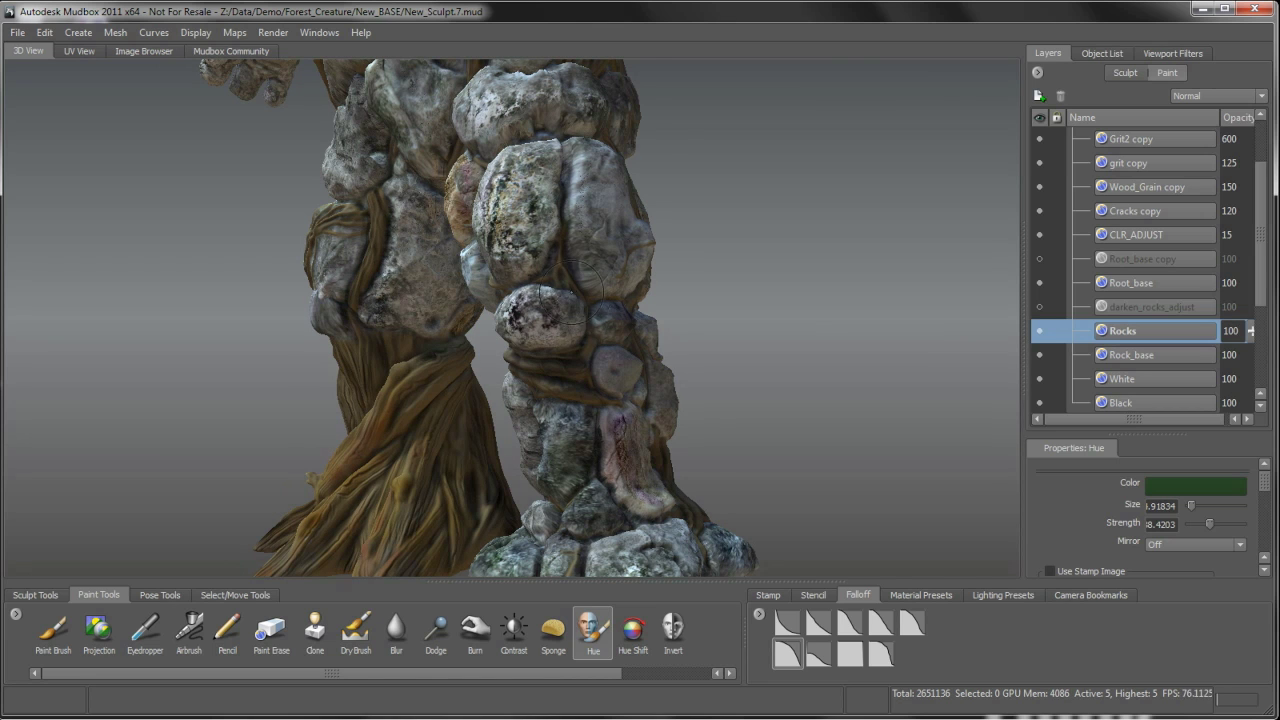
{"action": "middle_click_drag", "start_coordinate": [604, 277], "coordinate": [638, 478], "text": "alt"}
{"action": "left_click_drag", "start_coordinate": [412, 402], "coordinate": [482, 412], "text": "alt"}
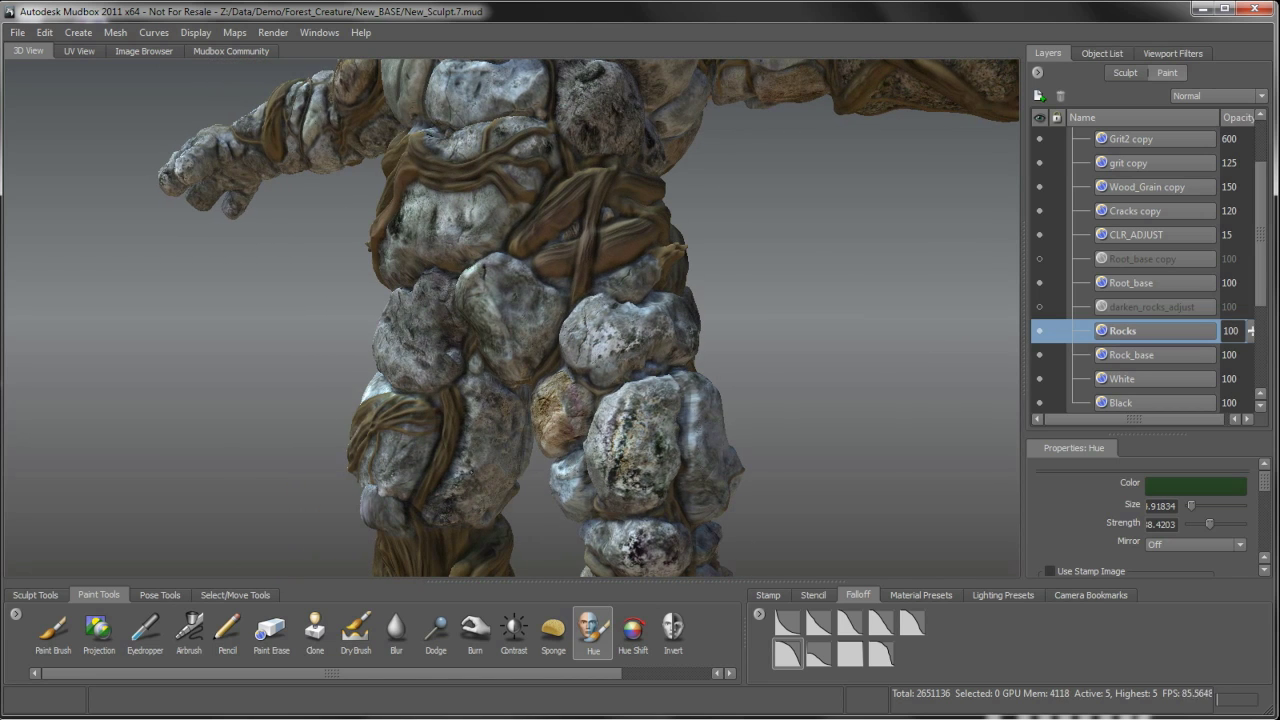
{"action": "left_click_drag", "start_coordinate": [472, 486], "coordinate": [625, 447], "text": "alt"}
{"action": "left_click_drag", "start_coordinate": [370, 410], "coordinate": [470, 397], "text": "alt"}
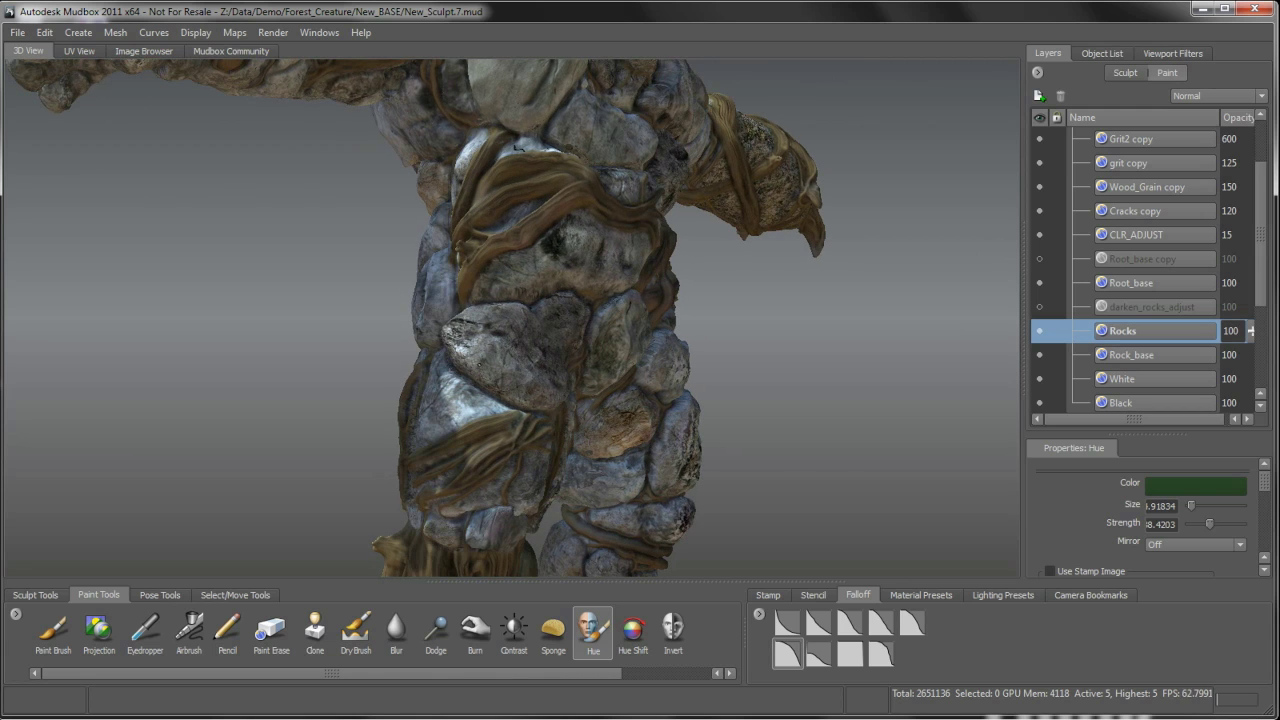
- Tint the large smooth chest rock on the creature's right side with the dark green Hue brush
{"action": "middle_click_drag", "start_coordinate": [521, 384], "coordinate": [528, 470], "text": "alt"}
{"action": "left_click_drag", "start_coordinate": [528, 470], "coordinate": [440, 455], "text": "alt"}
{"action": "middle_click_drag", "start_coordinate": [535, 100], "coordinate": [516, 259], "text": "alt"}
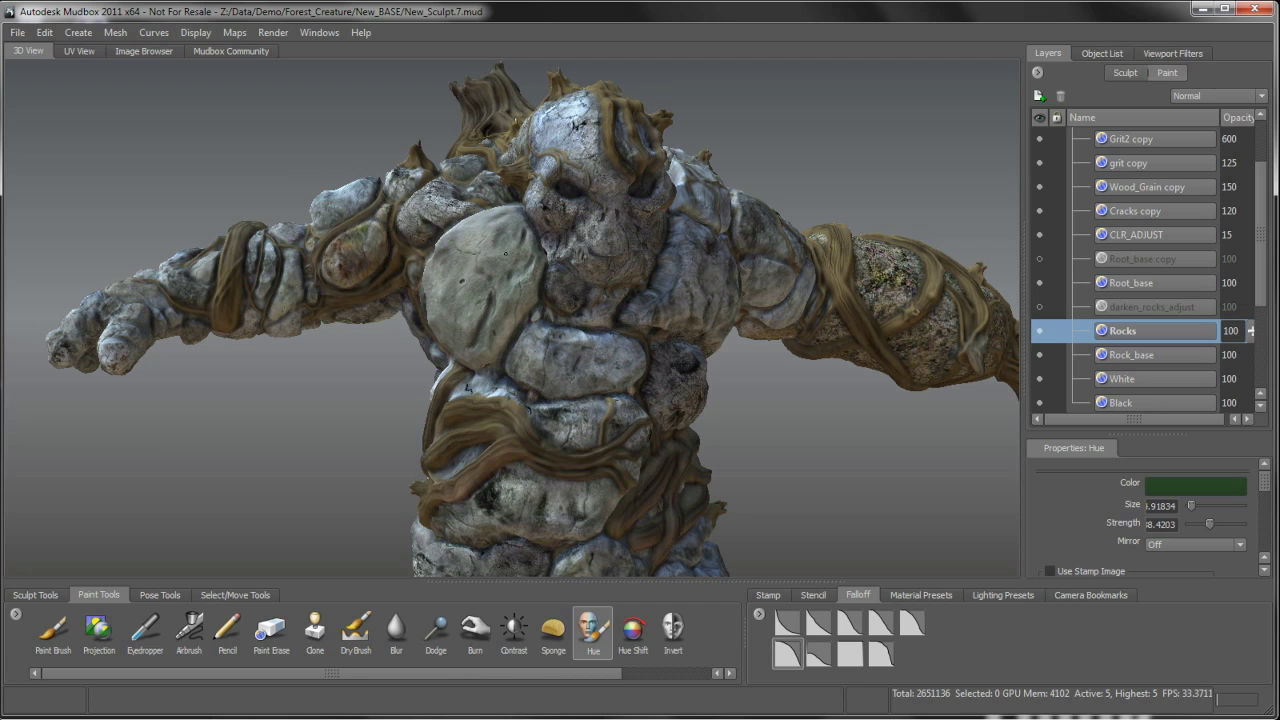
{"action": "right_click_drag", "start_coordinate": [506, 232], "coordinate": [495, 222], "text": "alt"}
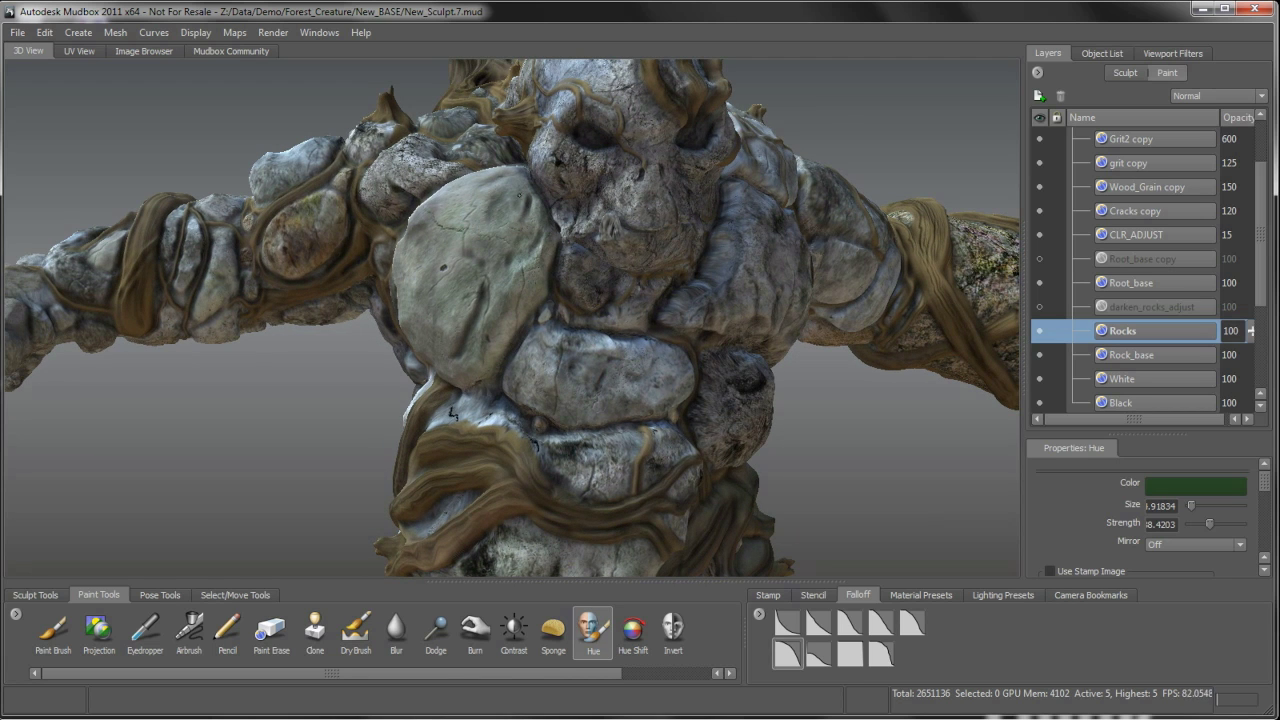
{"action": "right_click_drag", "start_coordinate": [593, 286], "coordinate": [530, 286], "text": "alt"}
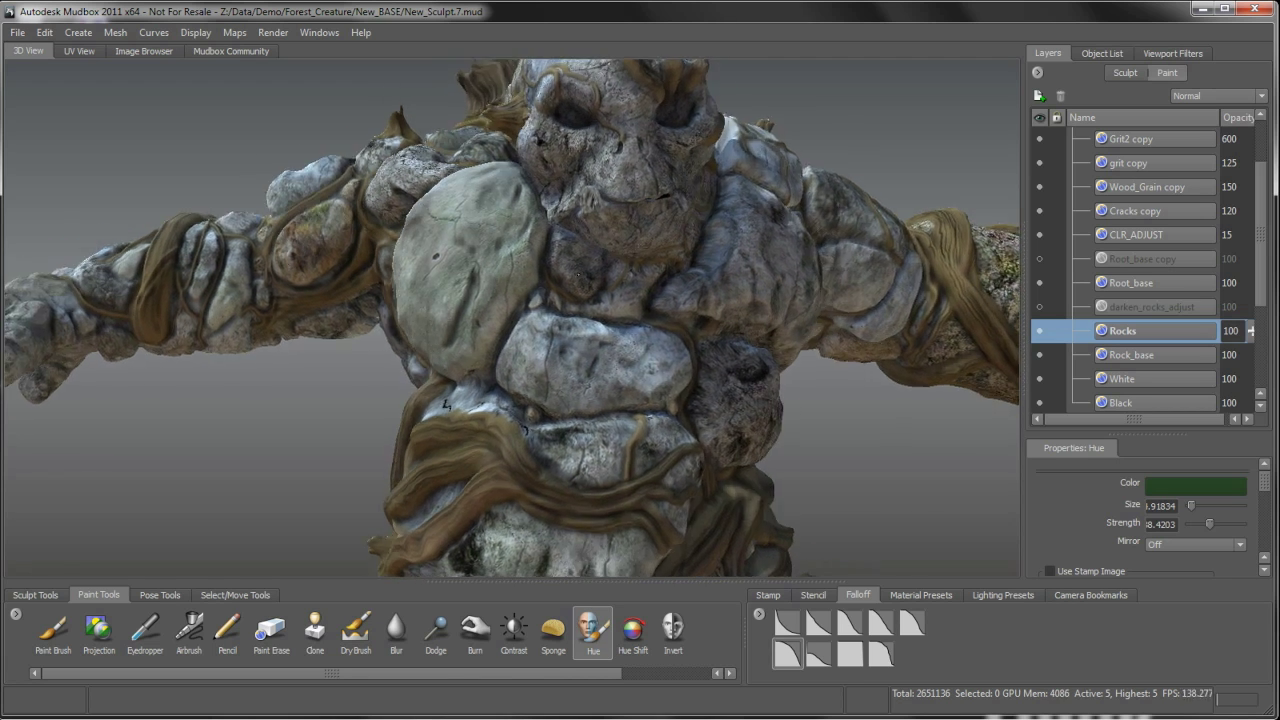
{"action": "left_click_drag", "start_coordinate": [530, 286], "coordinate": [445, 280], "text": "alt"}
{"action": "left_click_drag", "start_coordinate": [628, 396], "coordinate": [792, 309], "text": "alt"}
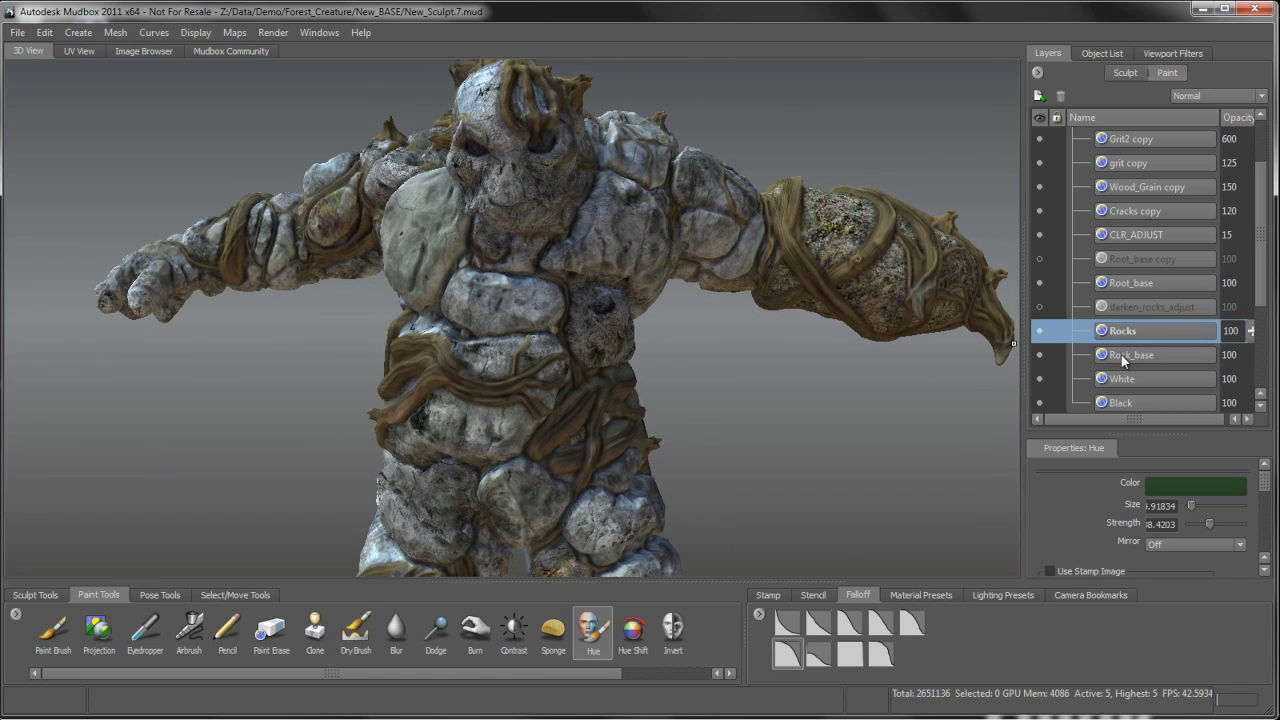
- Create a 2048 Diffuse paint layer named darken above Rocks and keep its blend mode at Normal
{"action": "left_click", "coordinate": [1038, 96]}
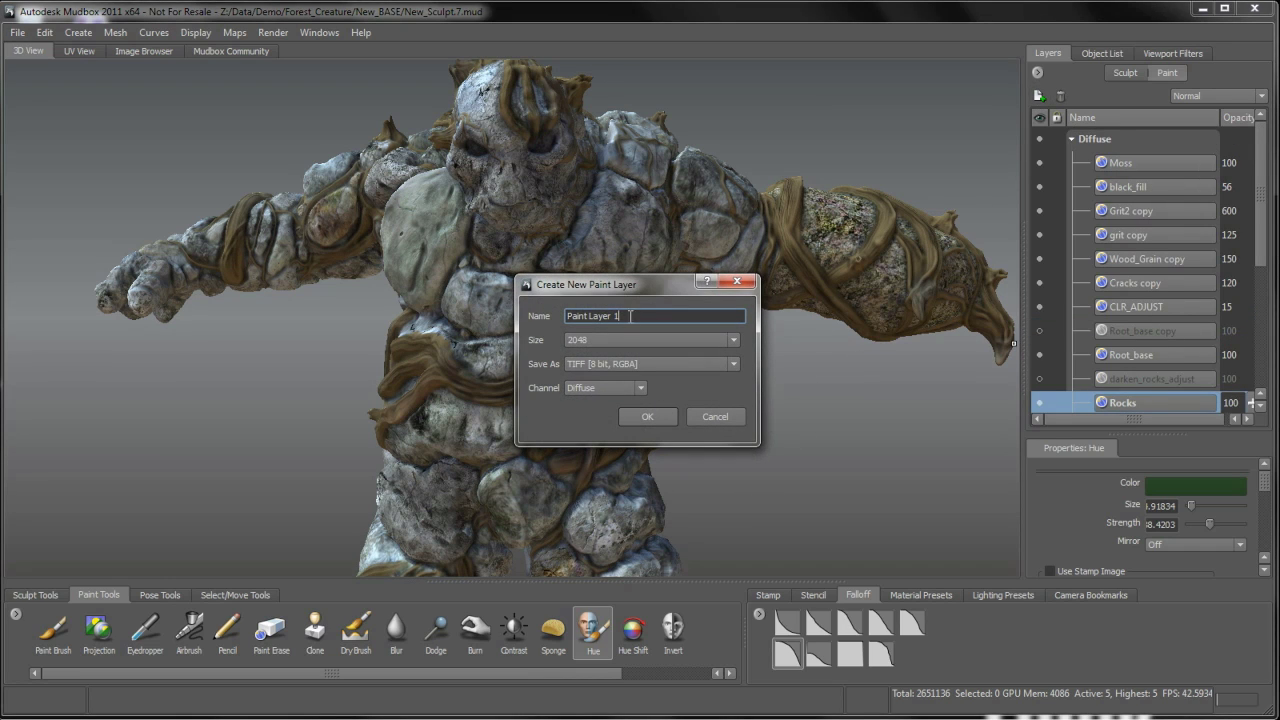
{"action": "left_click_drag", "start_coordinate": [631, 316], "coordinate": [549, 327]}
{"action": "type", "text": "darken"}
{"action": "left_click", "coordinate": [653, 416]}
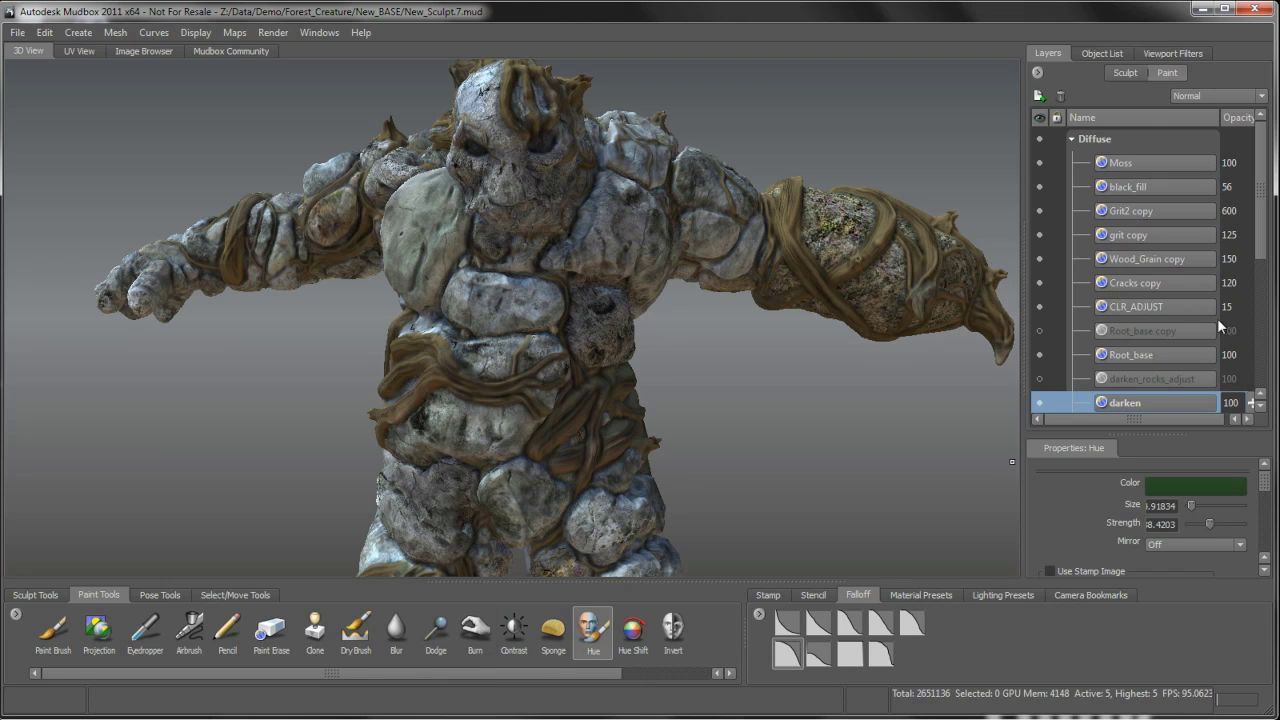
{"action": "left_click", "coordinate": [1215, 96]}
{"action": "left_click", "coordinate": [1245, 75]}
{"action": "scroll", "coordinate": [1265, 163], "scroll_direction": "down", "scroll_amount": 1}
{"action": "left_click", "coordinate": [1240, 98]}
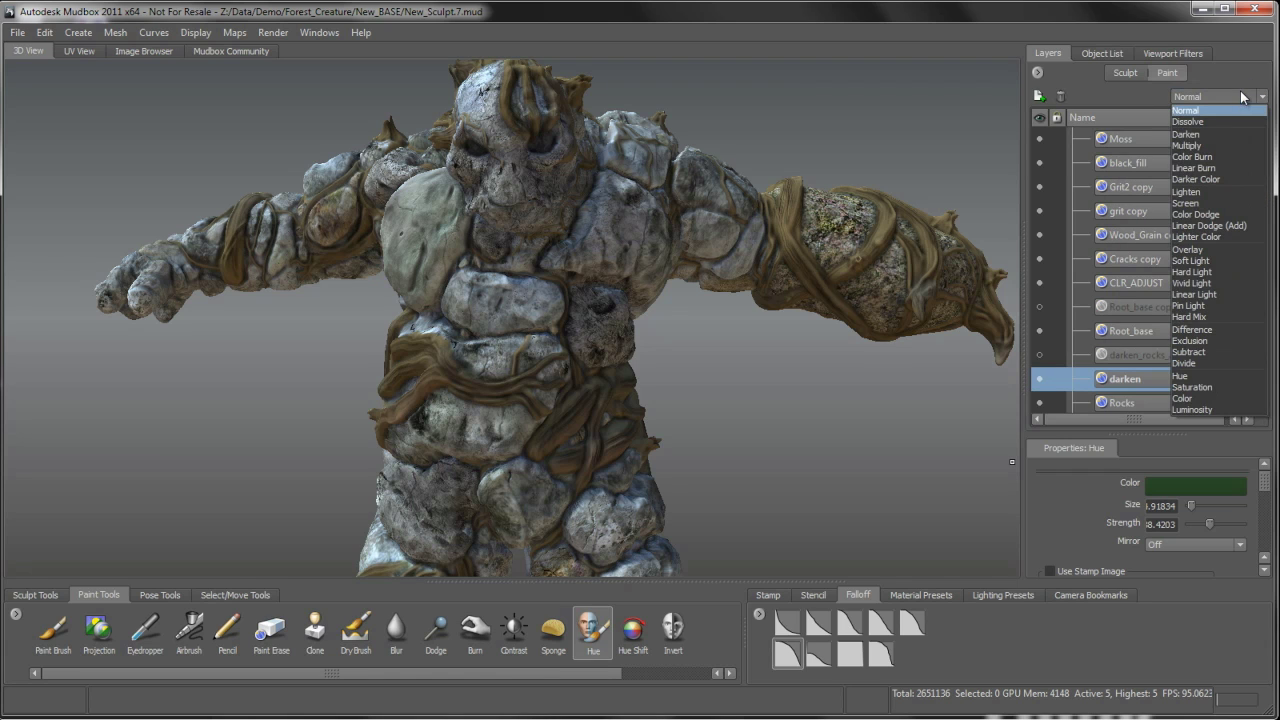
{"action": "left_click", "coordinate": [1210, 110]}
- With the black Paint Brush, darken the left chest, shoulder and upper-arm rocks on the darken layer, undoing the unwanted stroke
{"action": "left_click", "coordinate": [50, 640]}
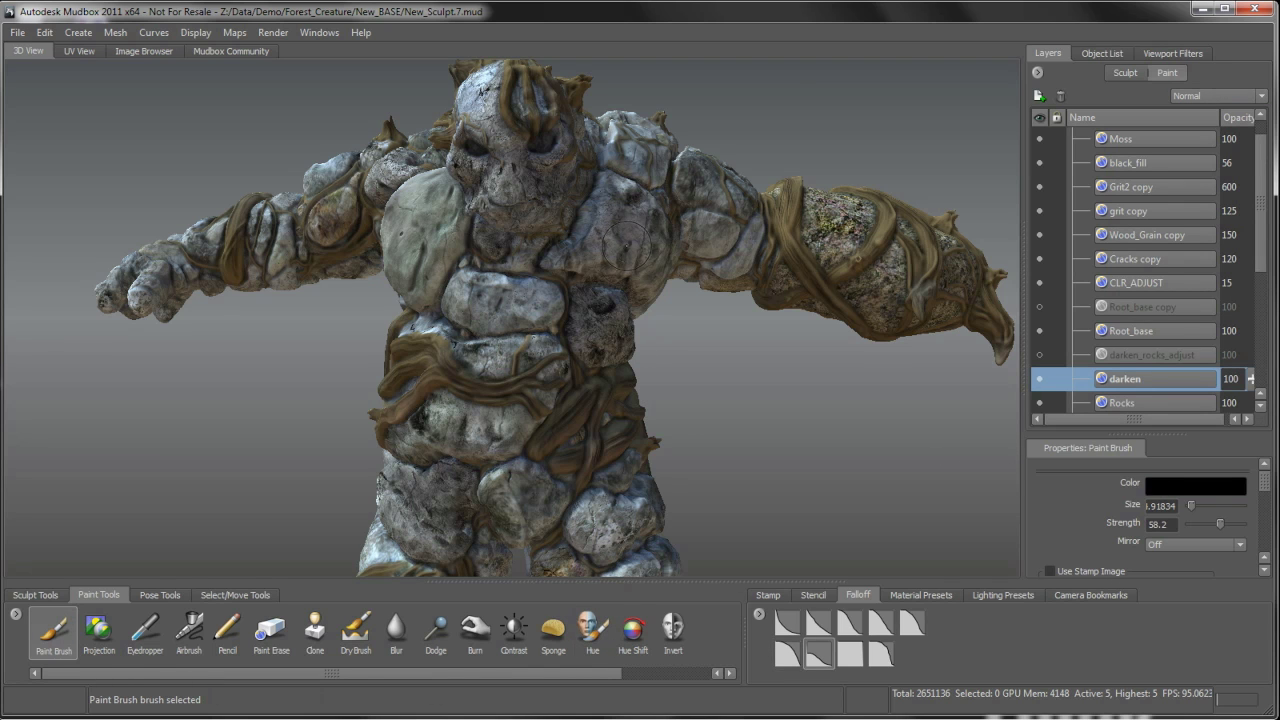
{"action": "right_click_drag", "start_coordinate": [617, 252], "coordinate": [648, 317], "text": "alt"}
{"action": "middle_click_drag", "start_coordinate": [665, 302], "coordinate": [633, 328], "text": "alt"}
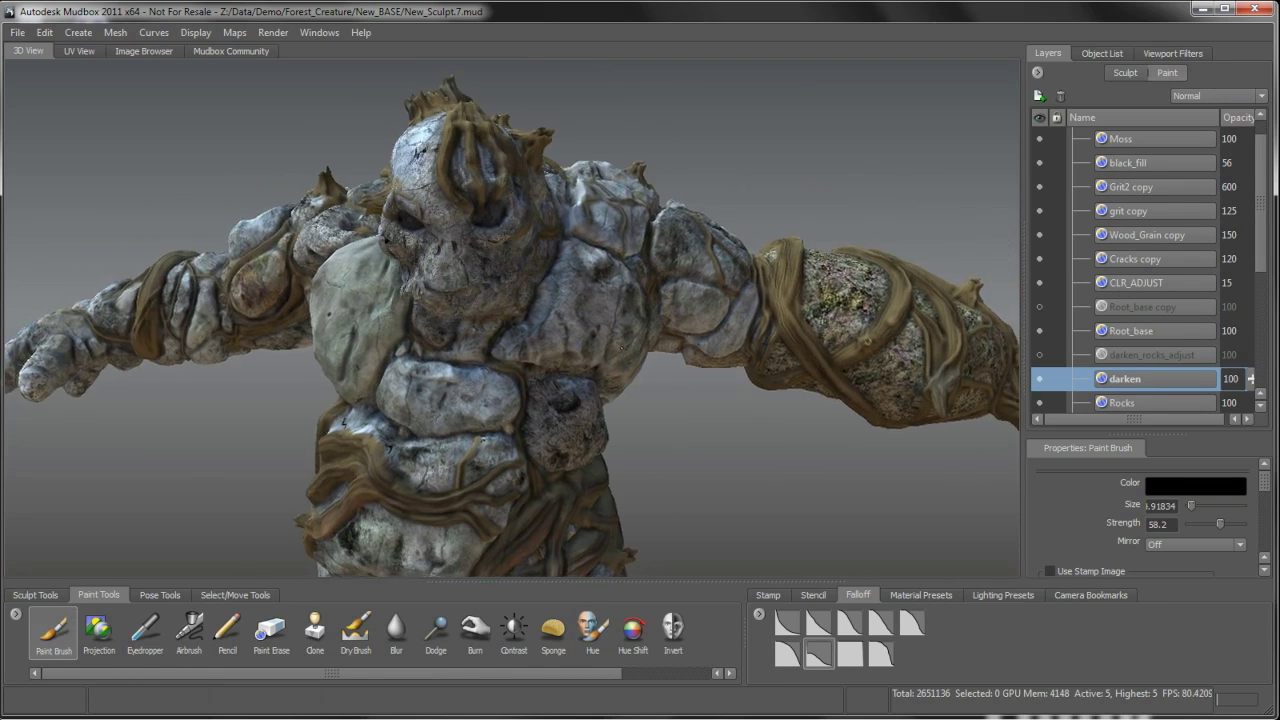
{"action": "left_click_drag", "start_coordinate": [625, 347], "coordinate": [606, 343], "text": "alt"}
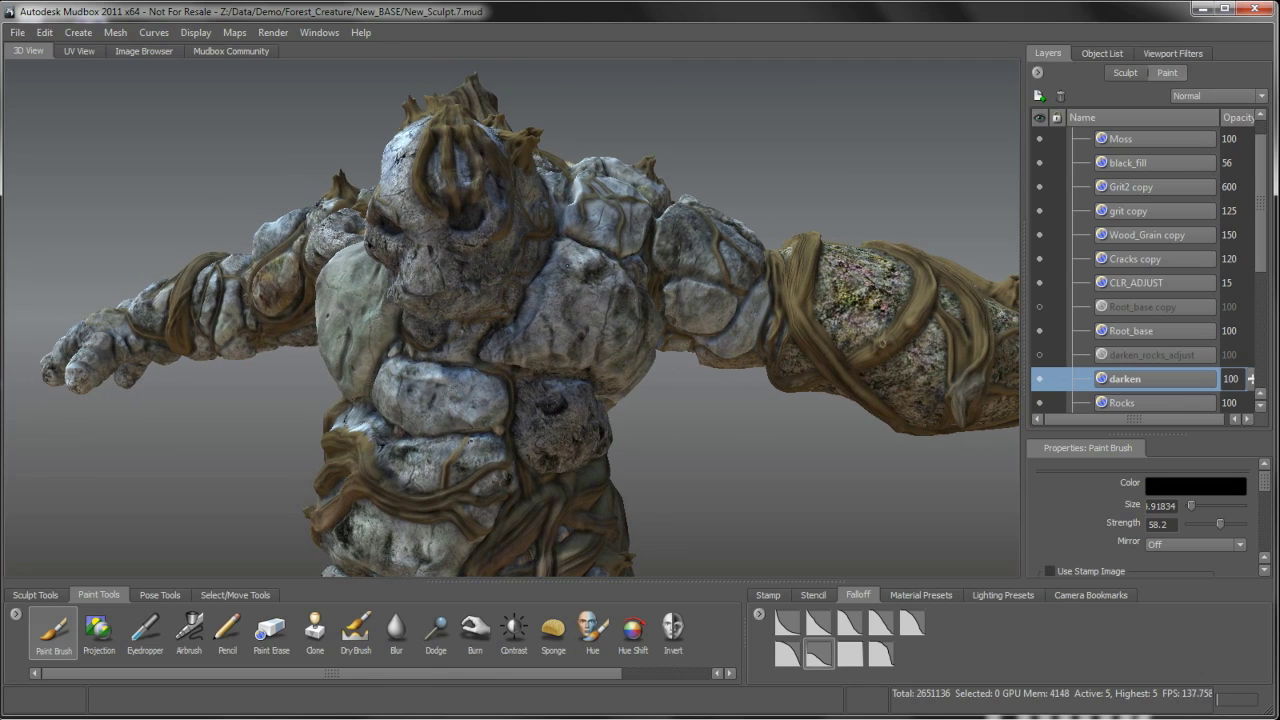
{"action": "mouse_move", "coordinate": [558, 276]}
{"action": "left_mouse_down"}
{"action": "mouse_move", "coordinate": [562, 318]}
{"action": "mouse_move", "coordinate": [582, 265]}
{"action": "mouse_move", "coordinate": [565, 270]}
{"action": "mouse_move", "coordinate": [572, 340]}
{"action": "mouse_move", "coordinate": [525, 345]}
{"action": "mouse_move", "coordinate": [596, 336]}
{"action": "mouse_move", "coordinate": [587, 257]}
{"action": "mouse_move", "coordinate": [626, 352]}
{"action": "mouse_move", "coordinate": [575, 335]}
{"action": "mouse_move", "coordinate": [580, 258]}
{"action": "mouse_move", "coordinate": [622, 290]}
{"action": "mouse_move", "coordinate": [530, 338]}
{"action": "mouse_move", "coordinate": [603, 210]}
{"action": "mouse_move", "coordinate": [608, 300]}
{"action": "left_mouse_up"}
{"action": "key", "text": "ctrl+z"}
{"action": "mouse_move", "coordinate": [622, 207]}
{"action": "left_mouse_down"}
{"action": "mouse_move", "coordinate": [620, 195]}
{"action": "mouse_move", "coordinate": [634, 240]}
{"action": "mouse_move", "coordinate": [754, 272]}
{"action": "left_mouse_up"}
{"action": "mouse_move", "coordinate": [752, 320]}
{"action": "left_mouse_down", "text": "alt"}
{"action": "mouse_move", "coordinate": [720, 280]}
{"action": "mouse_move", "coordinate": [701, 320]}
{"action": "mouse_move", "coordinate": [722, 308]}
{"action": "mouse_move", "coordinate": [738, 336]}
{"action": "mouse_move", "coordinate": [676, 315]}
{"action": "mouse_move", "coordinate": [710, 324]}
{"action": "left_mouse_up", "text": "alt"}
- Set the darken layer's blend mode to Overlay and its opacity to 74, checking its effect on the rocks
{"action": "left_click", "coordinate": [1216, 97]}
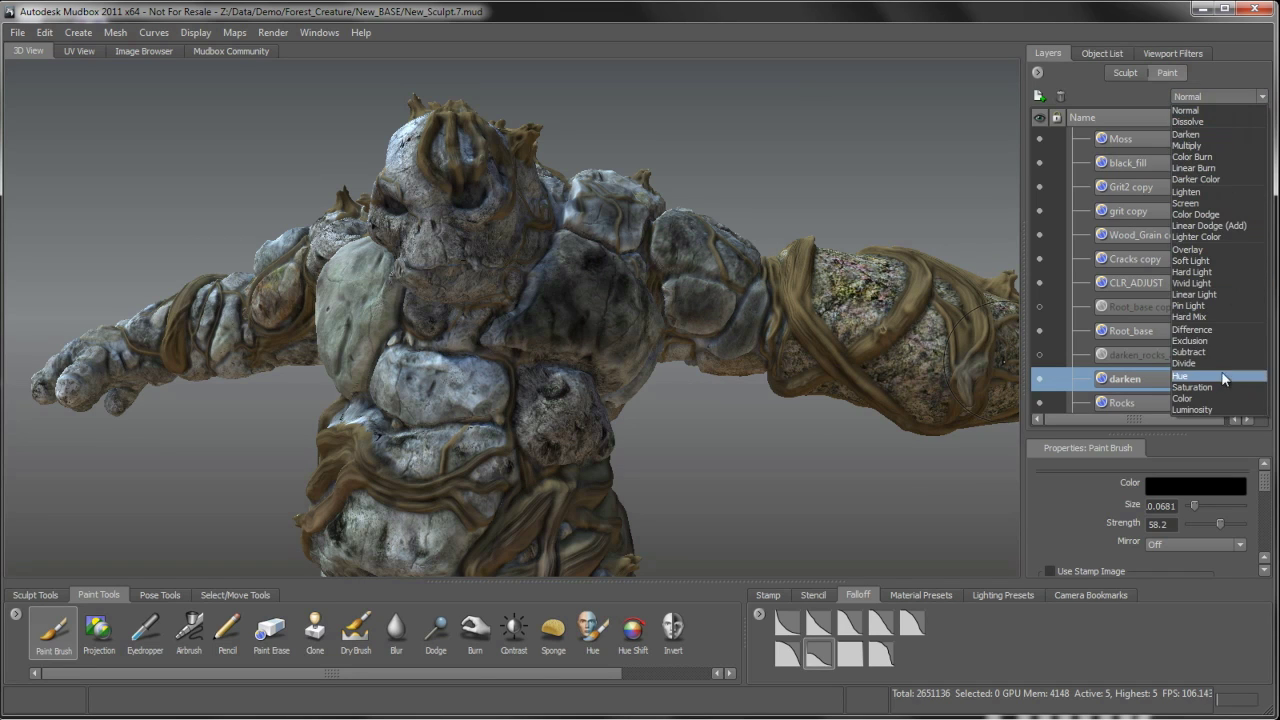
{"action": "left_click", "coordinate": [1225, 249]}
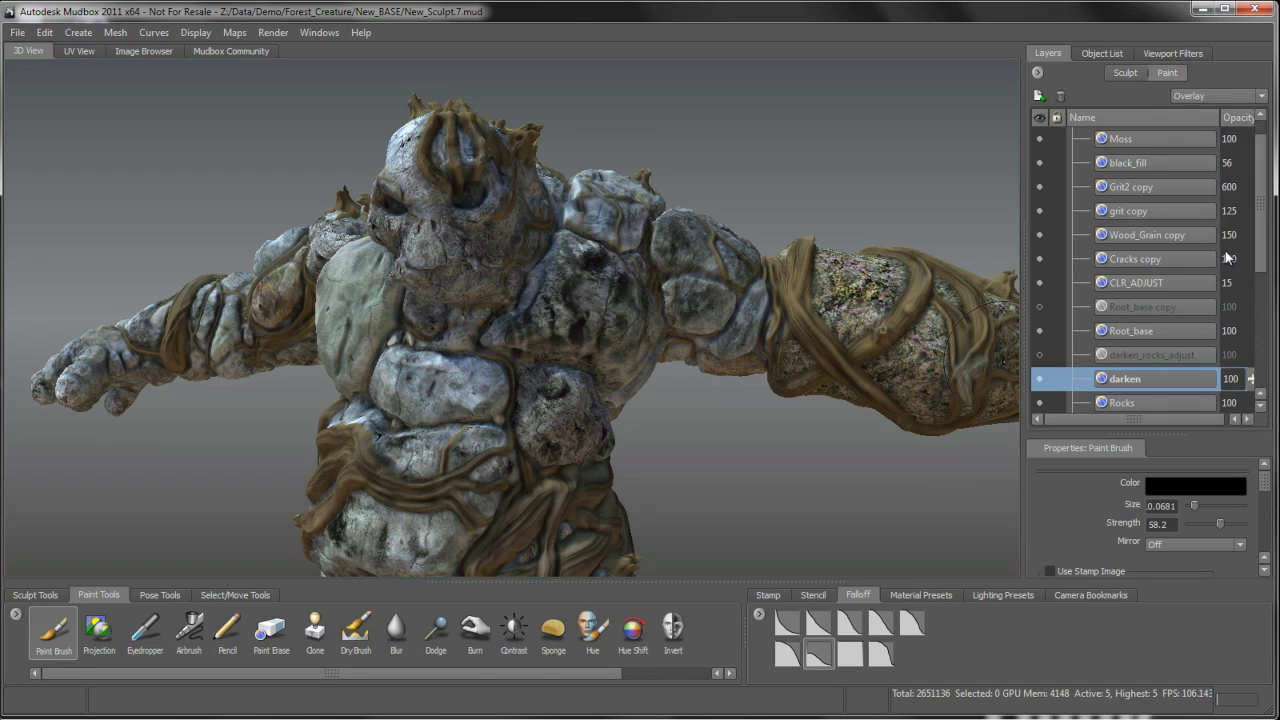
{"action": "left_click_drag", "start_coordinate": [800, 320], "coordinate": [740, 323], "text": "alt"}
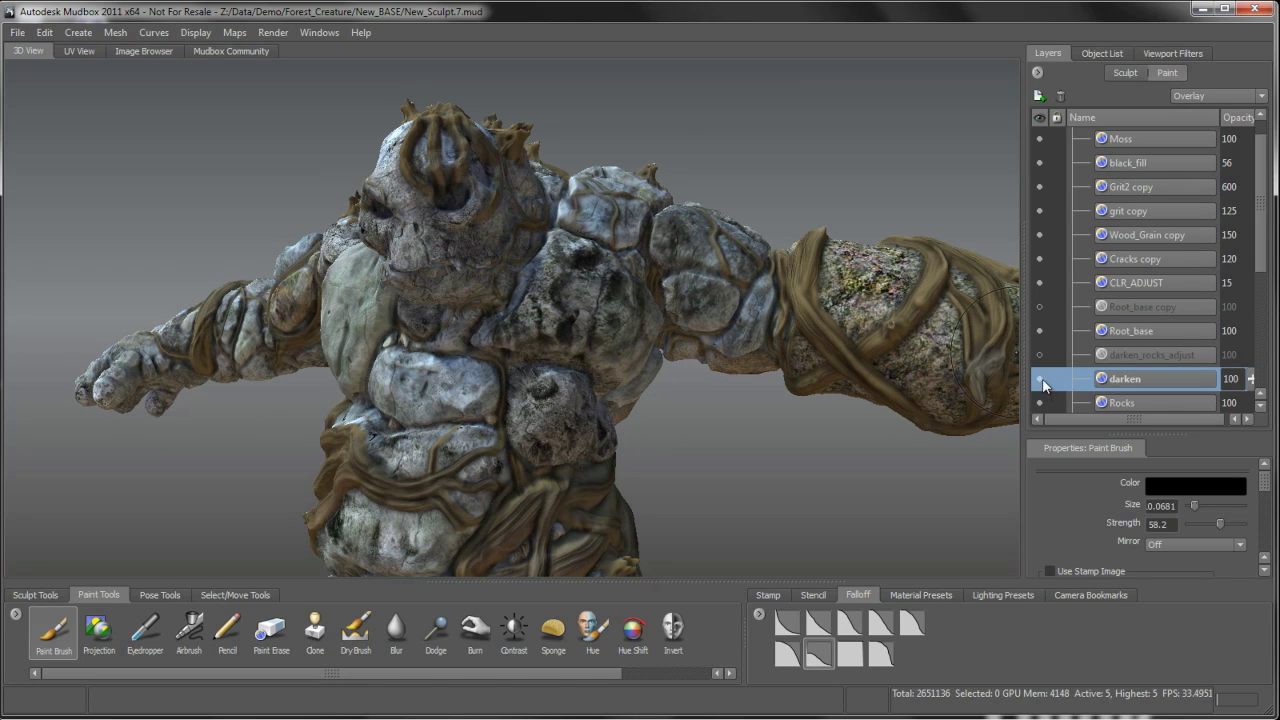
{"action": "left_click", "coordinate": [1040, 379]}
{"action": "left_click_drag", "start_coordinate": [592, 415], "coordinate": [680, 412], "text": "alt"}
{"action": "mouse_move", "coordinate": [1248, 378]}
{"action": "left_mouse_down"}
{"action": "mouse_move", "coordinate": [1252, 404]}
{"action": "mouse_move", "coordinate": [1249, 378]}
{"action": "left_mouse_up"}
- Paint finer dark patches and crevices on the creature's left chest rock with a smaller black Paint Brush
{"action": "left_click_drag", "start_coordinate": [620, 300], "coordinate": [610, 215], "text": "alt"}
{"action": "left_click_drag", "start_coordinate": [580, 300], "coordinate": [556, 340], "text": "alt"}
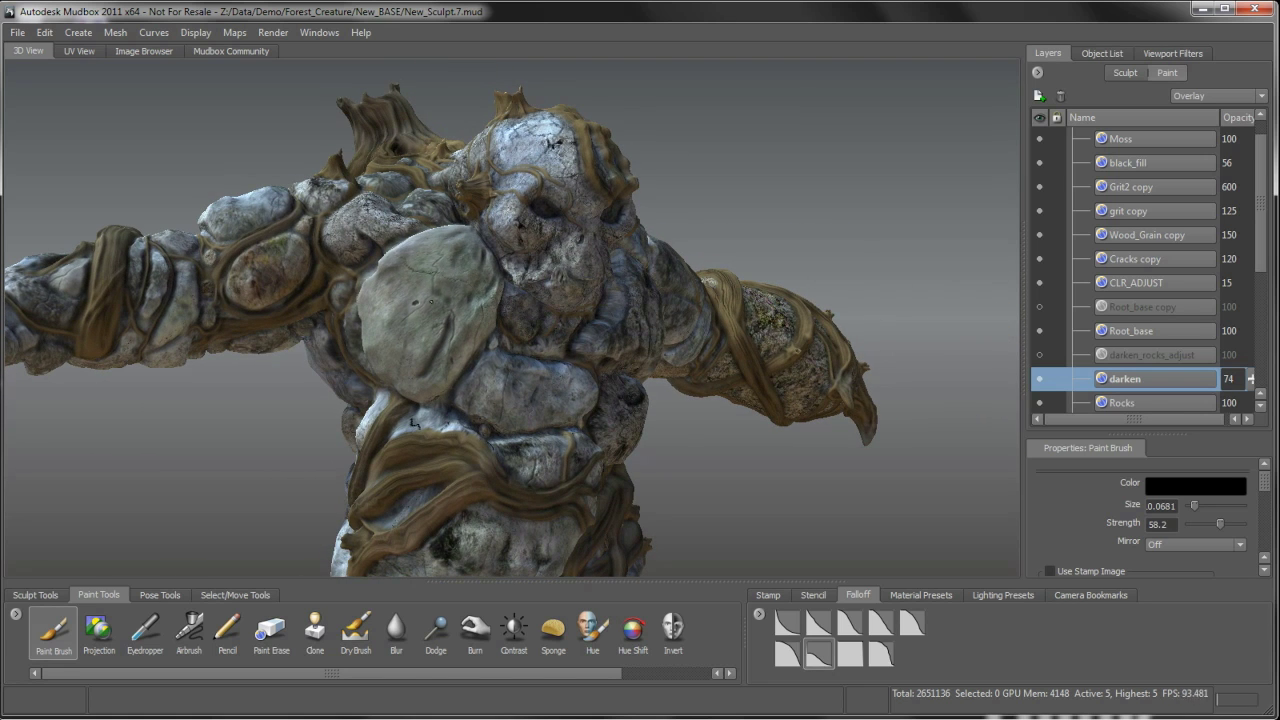
{"action": "left_click_drag", "start_coordinate": [385, 283], "coordinate": [399, 279], "text": "alt"}
{"action": "mouse_move", "coordinate": [420, 323]}
{"action": "left_mouse_down", "text": "alt"}
{"action": "mouse_move", "coordinate": [458, 372]}
{"action": "mouse_move", "coordinate": [410, 385]}
{"action": "mouse_move", "coordinate": [536, 392]}
{"action": "mouse_move", "coordinate": [580, 373]}
{"action": "left_mouse_up", "text": "alt"}
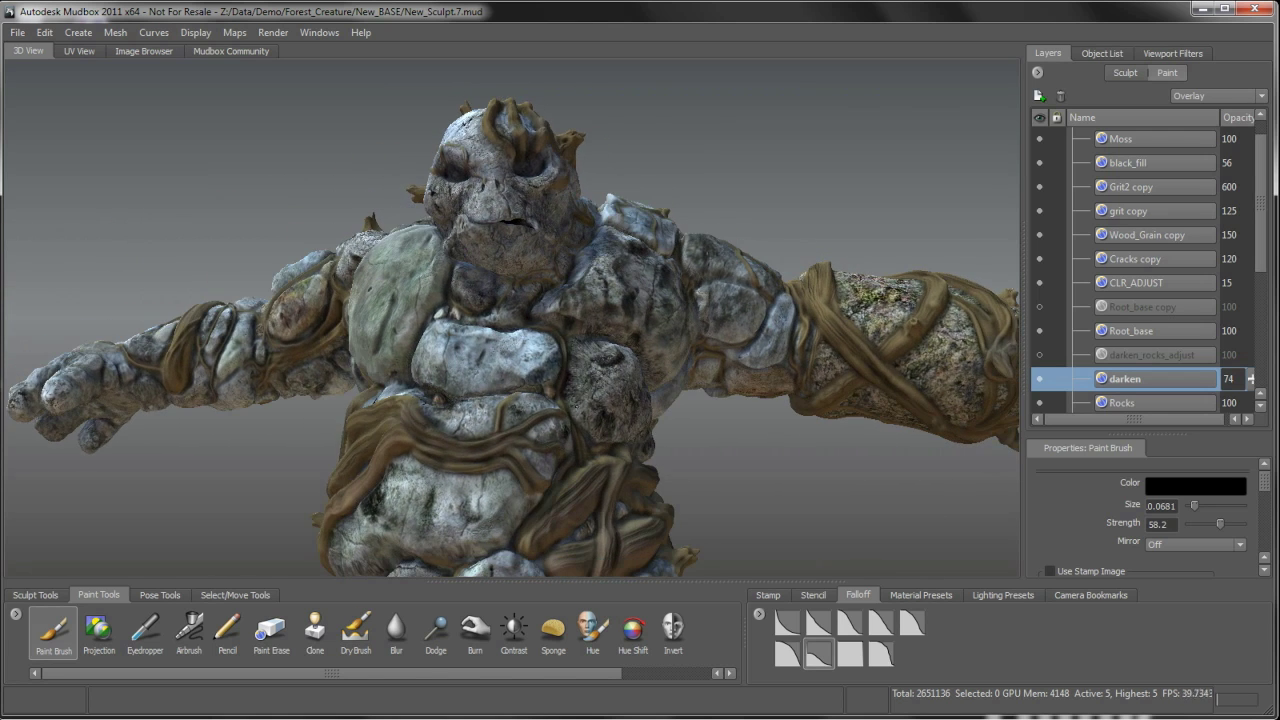
{"action": "left_click_drag", "start_coordinate": [592, 435], "coordinate": [530, 424], "text": "alt"}
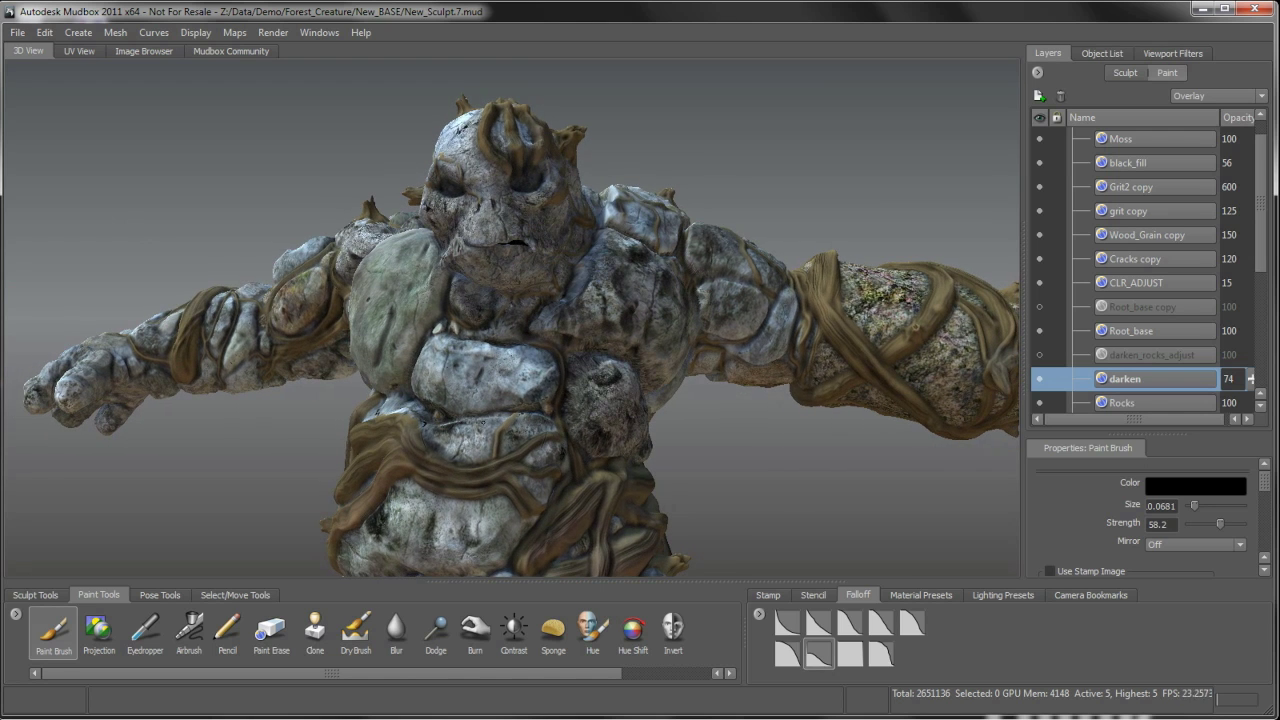
{"action": "mouse_move", "coordinate": [430, 360]}
{"action": "left_mouse_down", "text": "alt"}
{"action": "mouse_move", "coordinate": [477, 396]}
{"action": "mouse_move", "coordinate": [390, 315]}
{"action": "mouse_move", "coordinate": [462, 340]}
{"action": "mouse_move", "coordinate": [572, 280]}
{"action": "left_mouse_up", "text": "alt"}
{"action": "mouse_move", "coordinate": [592, 383]}
{"action": "left_mouse_down", "text": "alt"}
{"action": "mouse_move", "coordinate": [568, 320]}
{"action": "mouse_move", "coordinate": [520, 338]}
{"action": "mouse_move", "coordinate": [454, 271]}
{"action": "mouse_move", "coordinate": [500, 275]}
{"action": "mouse_move", "coordinate": [526, 309]}
{"action": "mouse_move", "coordinate": [598, 322]}
{"action": "left_mouse_up", "text": "alt"}
{"action": "right_click_drag", "start_coordinate": [598, 322], "coordinate": [692, 345], "text": "alt"}
{"action": "mouse_move", "coordinate": [692, 346]}
{"action": "left_mouse_down"}
{"action": "mouse_move", "coordinate": [675, 325]}
{"action": "mouse_move", "coordinate": [686, 312]}
{"action": "mouse_move", "coordinate": [510, 338]}
{"action": "left_mouse_up"}
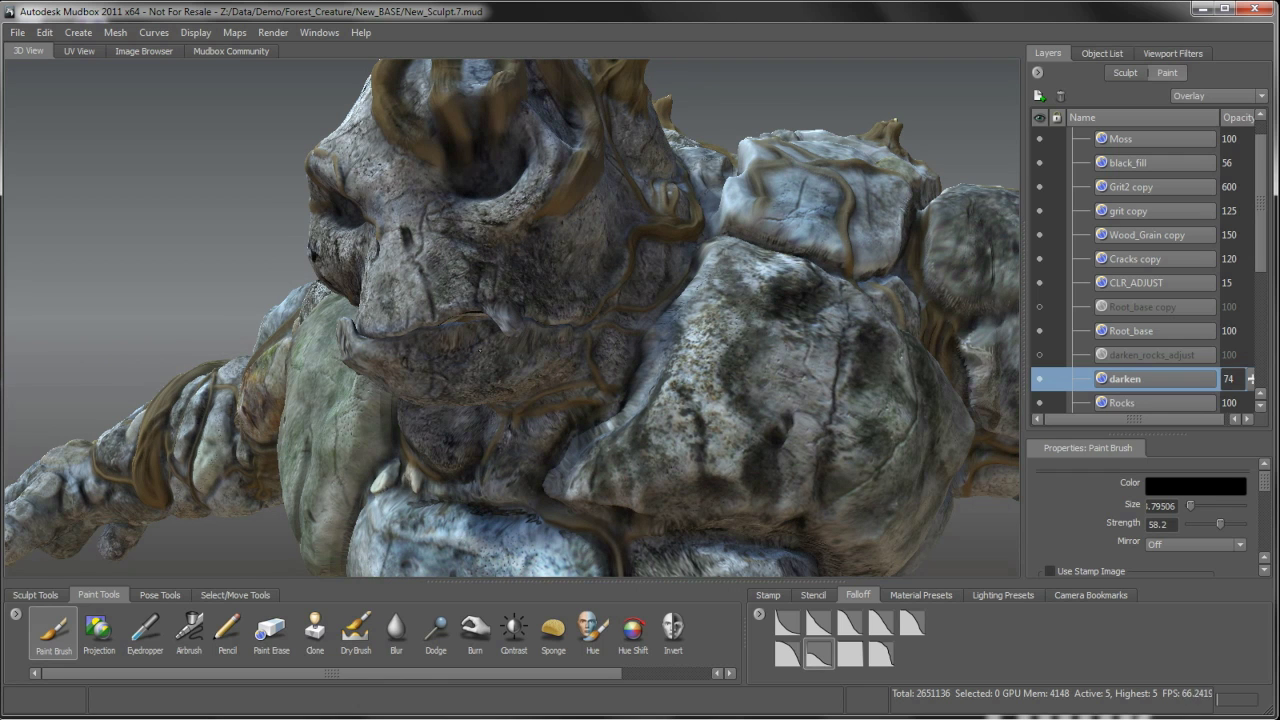
- Examine the darkened rock shading on the creature's torso, shoulders, arms and upper legs from several angles
{"action": "left_click_drag", "start_coordinate": [588, 327], "coordinate": [710, 320], "text": "alt"}
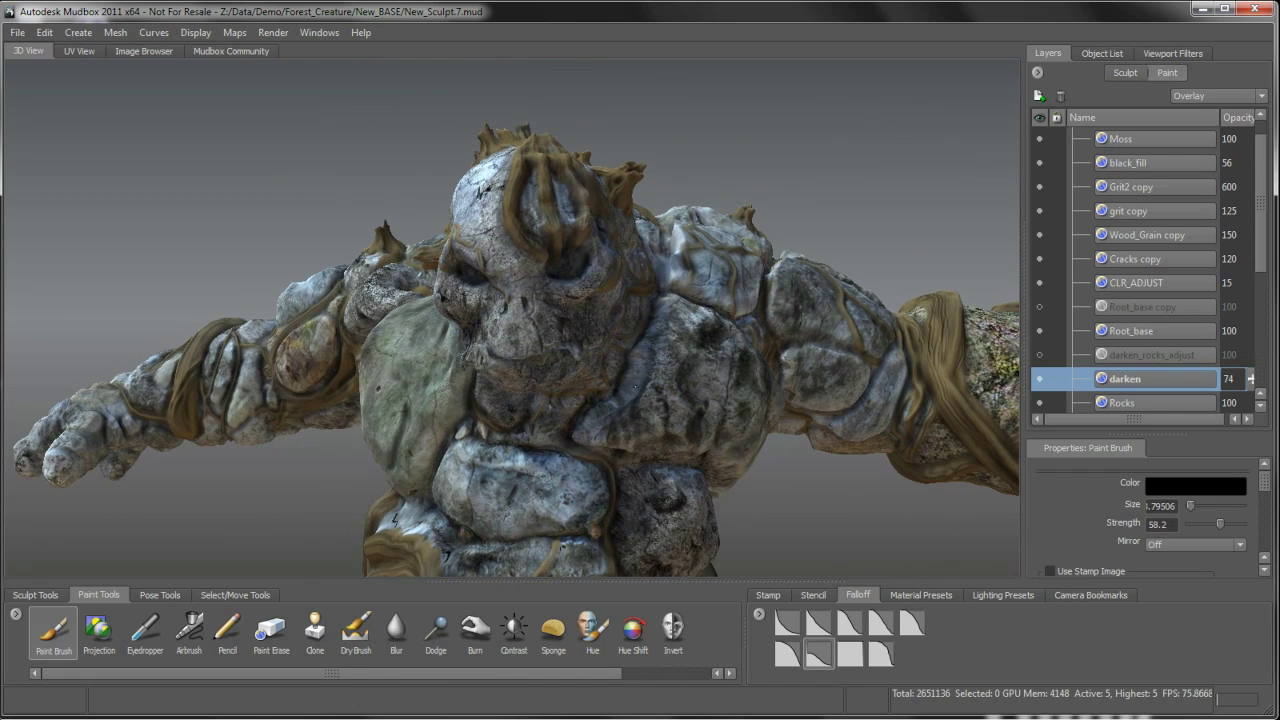
{"action": "right_click_drag", "start_coordinate": [581, 450], "coordinate": [415, 315], "text": "alt"}
{"action": "left_click_drag", "start_coordinate": [415, 315], "coordinate": [447, 325], "text": "alt"}
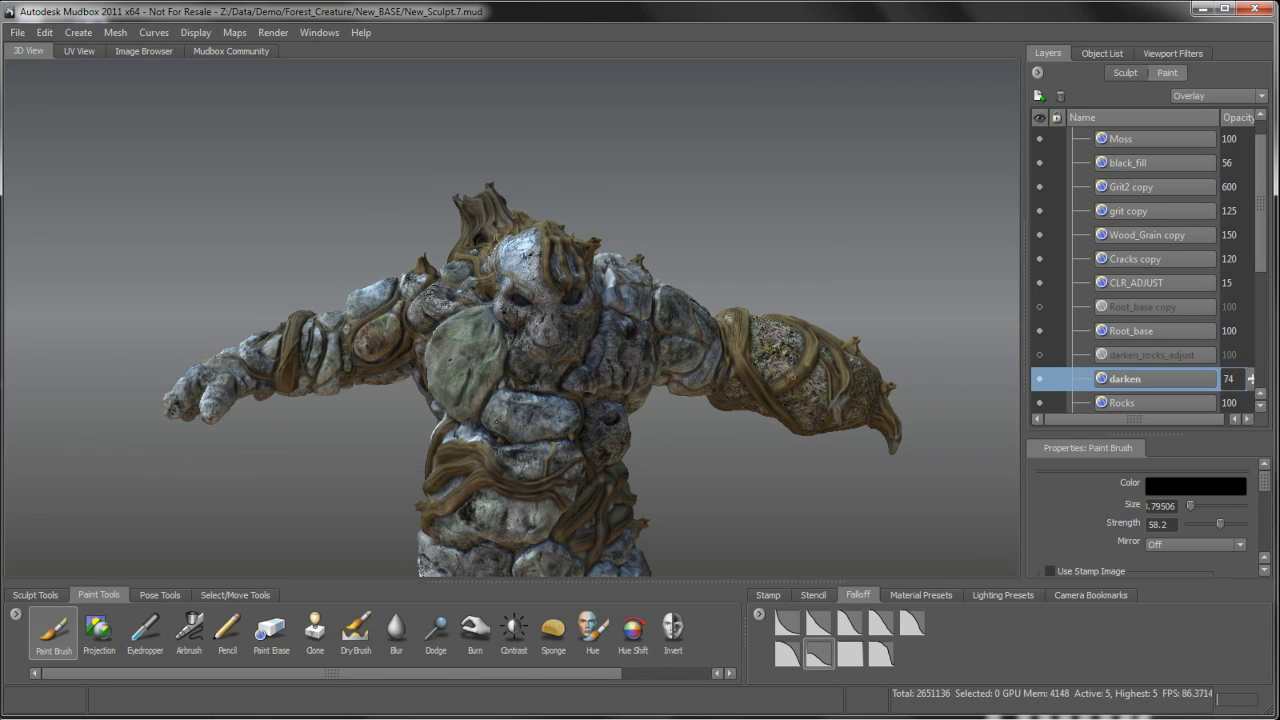
{"action": "mouse_move", "coordinate": [680, 332]}
{"action": "left_mouse_down", "text": "alt"}
{"action": "mouse_move", "coordinate": [612, 334]}
{"action": "mouse_move", "coordinate": [627, 299]}
{"action": "left_mouse_up", "text": "alt"}
{"action": "mouse_move", "coordinate": [584, 353]}
{"action": "left_mouse_down", "text": "alt"}
{"action": "mouse_move", "coordinate": [530, 285]}
{"action": "mouse_move", "coordinate": [547, 271]}
{"action": "mouse_move", "coordinate": [500, 222]}
{"action": "mouse_move", "coordinate": [450, 202]}
{"action": "left_mouse_up", "text": "alt"}
{"action": "right_click_drag", "start_coordinate": [450, 202], "coordinate": [474, 190], "text": "alt"}
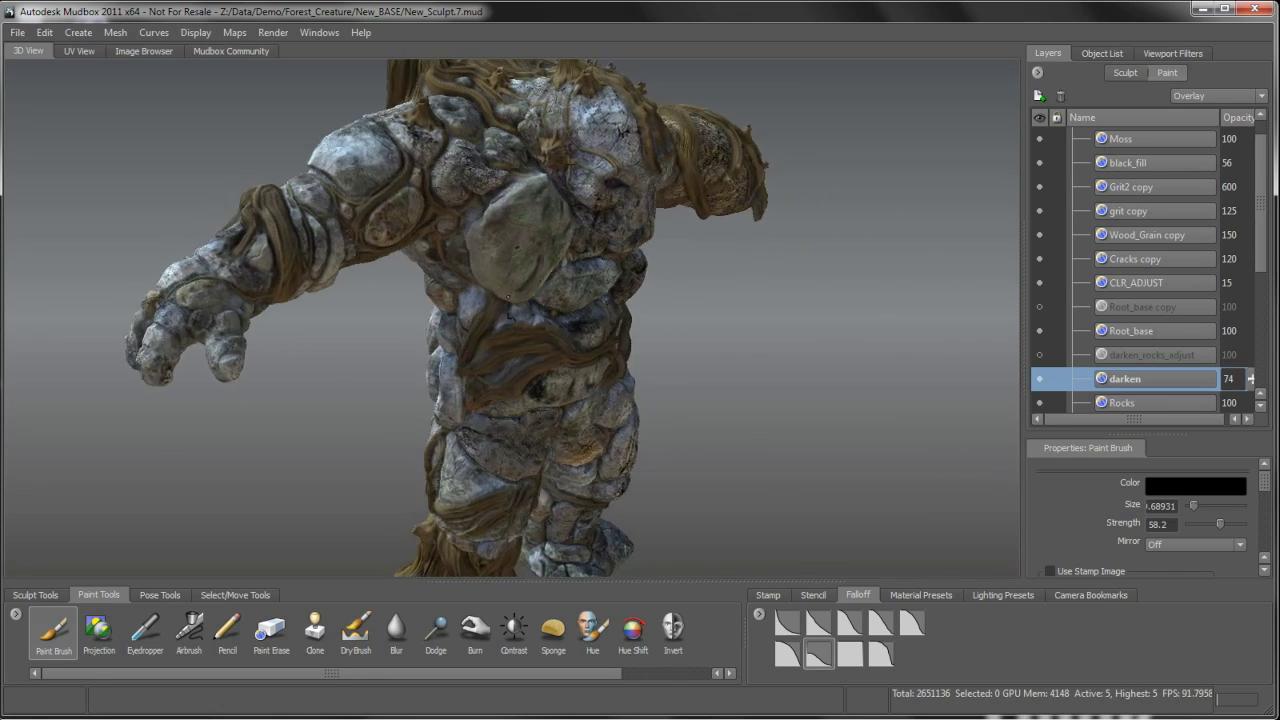